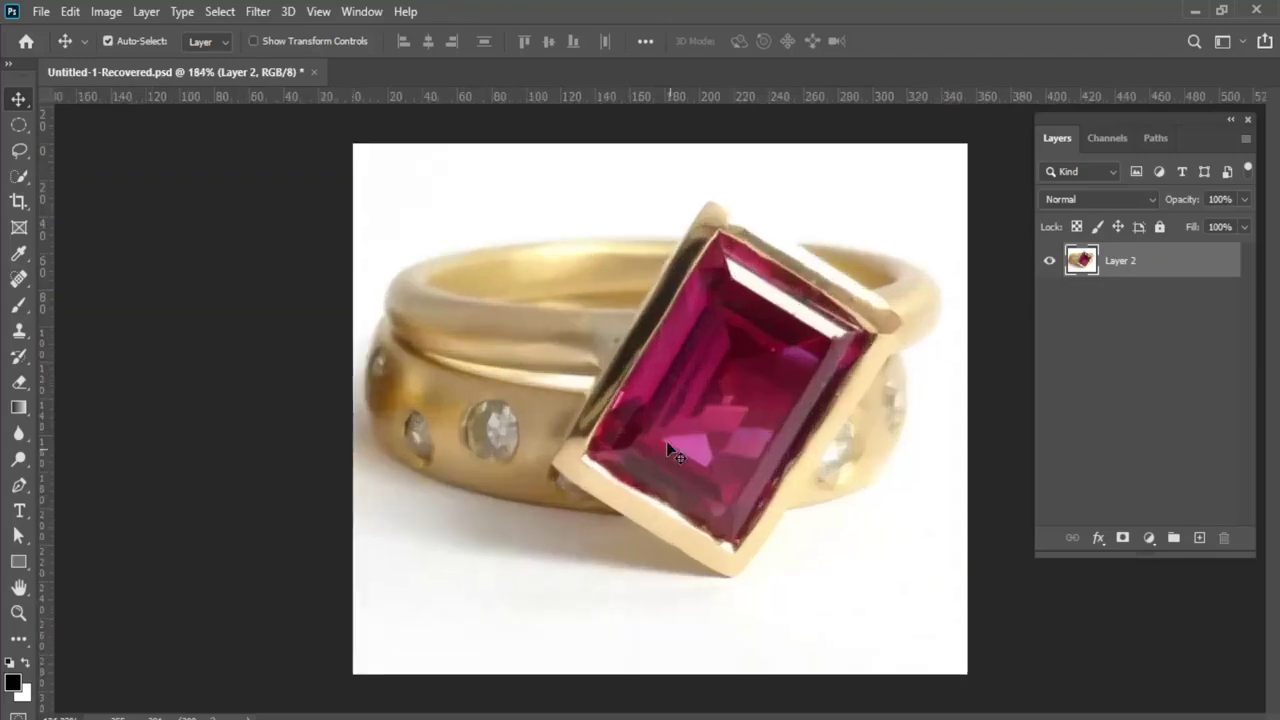
Show the image's paths and add a new empty Path 1
key("p")
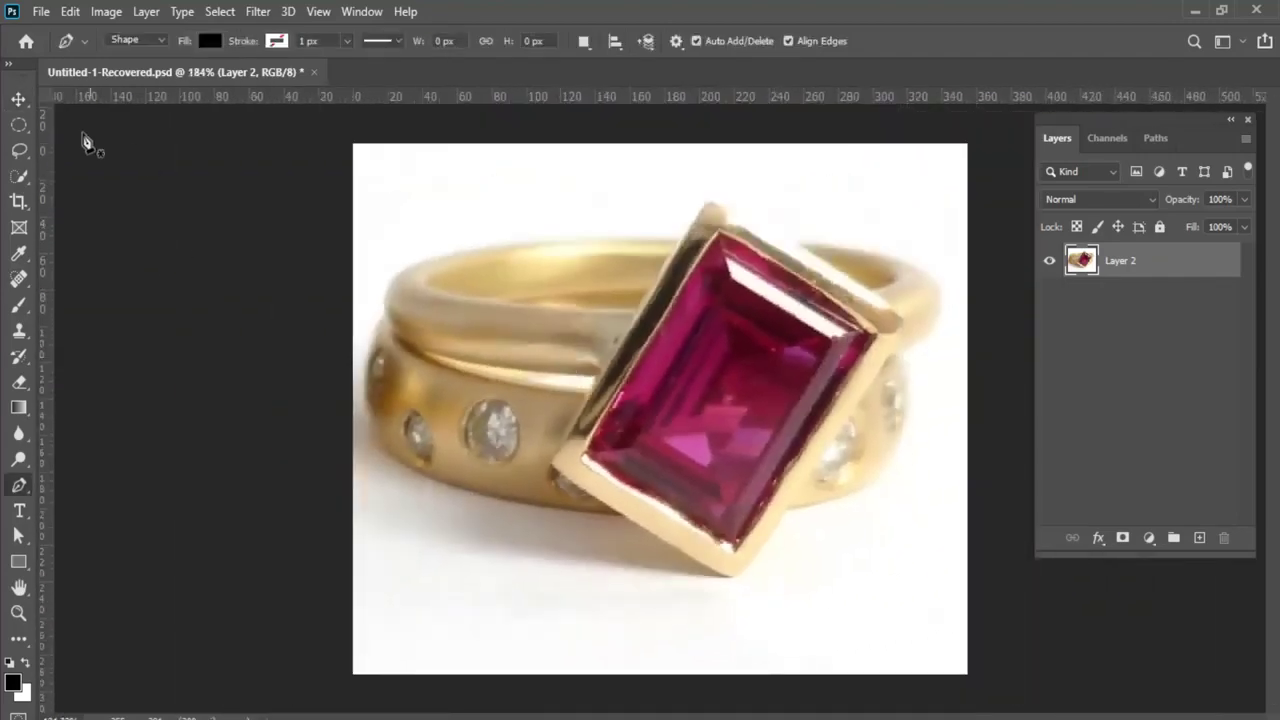
key("v")
left_click(1155, 138)
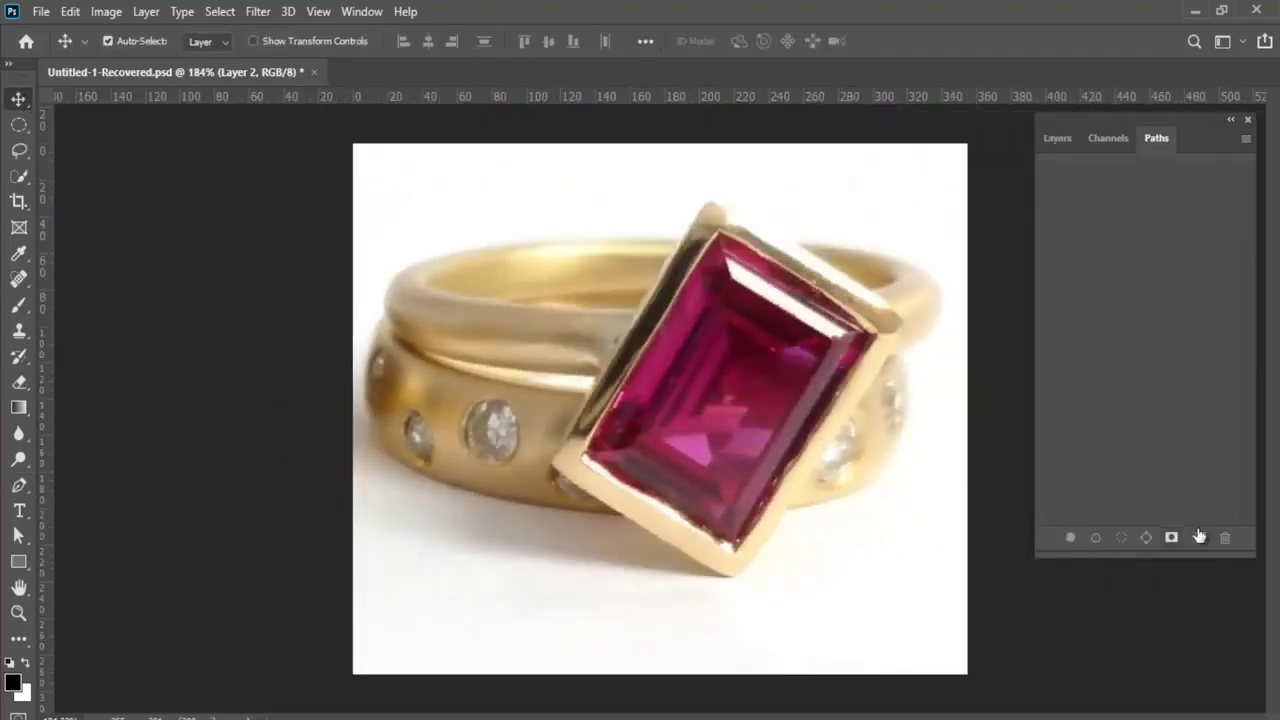
left_click(1200, 537)
left_click(18, 508)
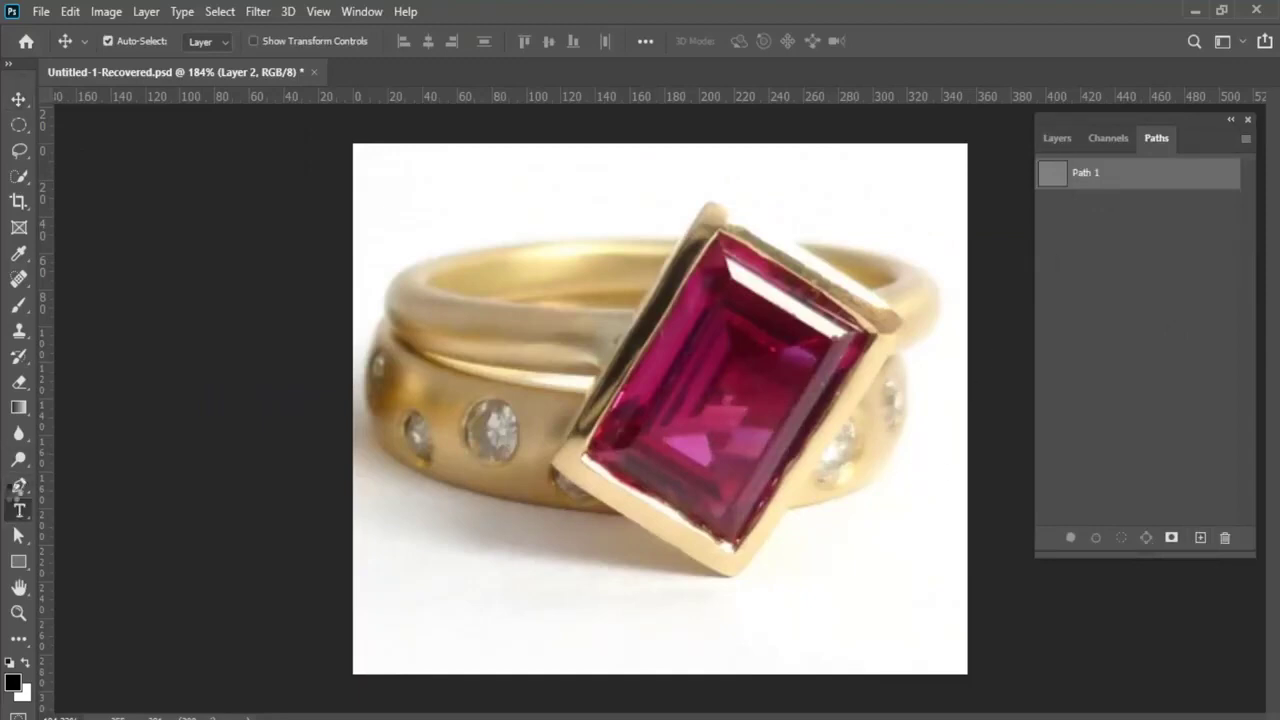
Switch the Pen tool from Shape mode to Path mode after placing two trial points
key("p")
scroll(600, 450, "up", 3)
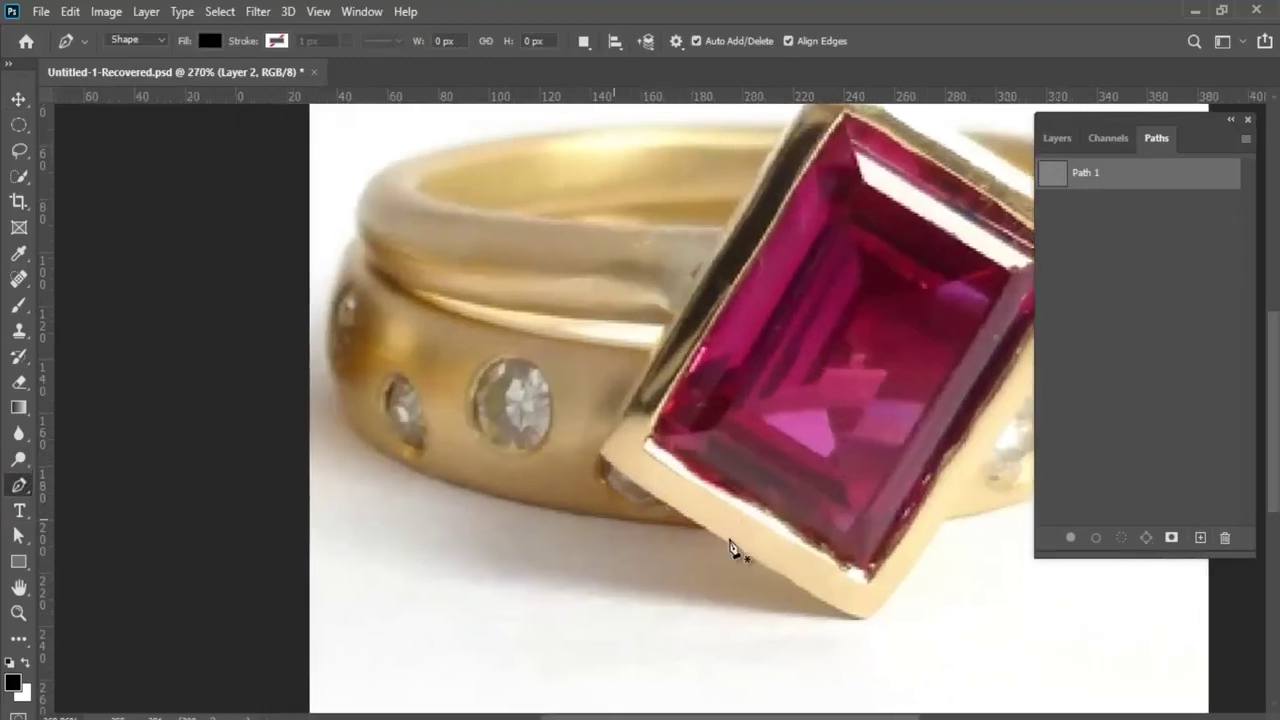
left_click(705, 526)
left_click(335, 378)
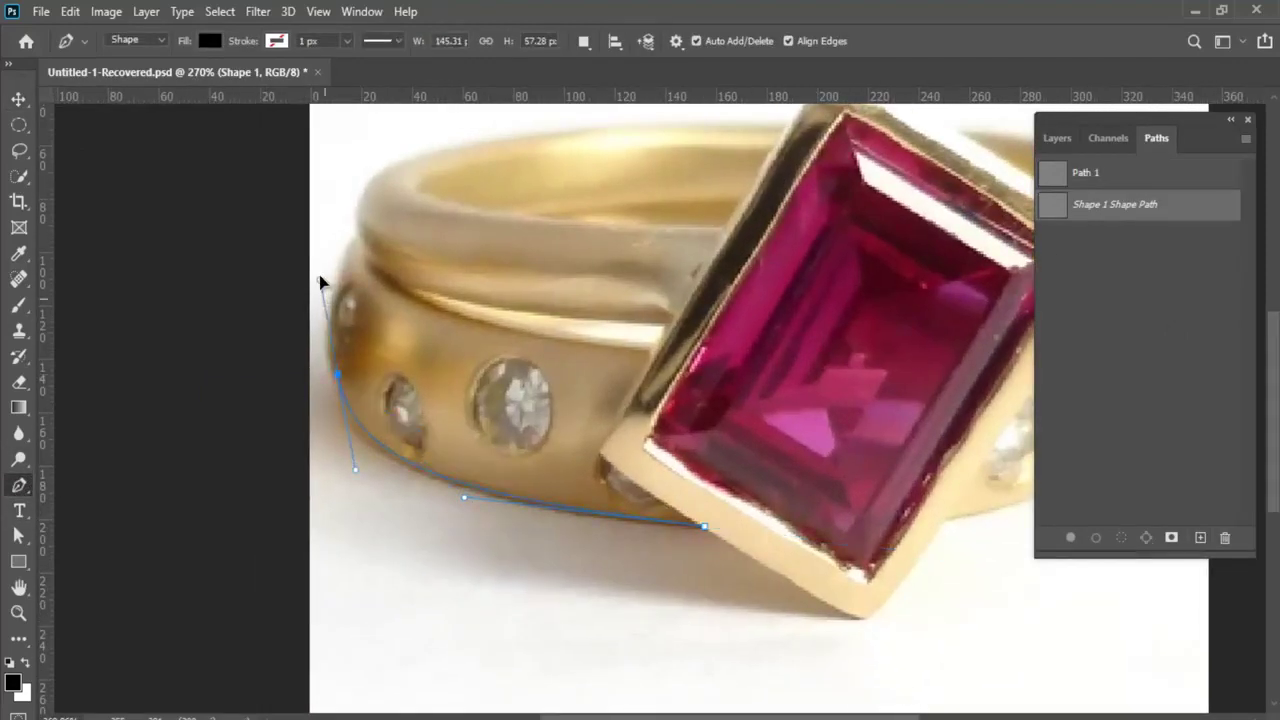
left_click(138, 40)
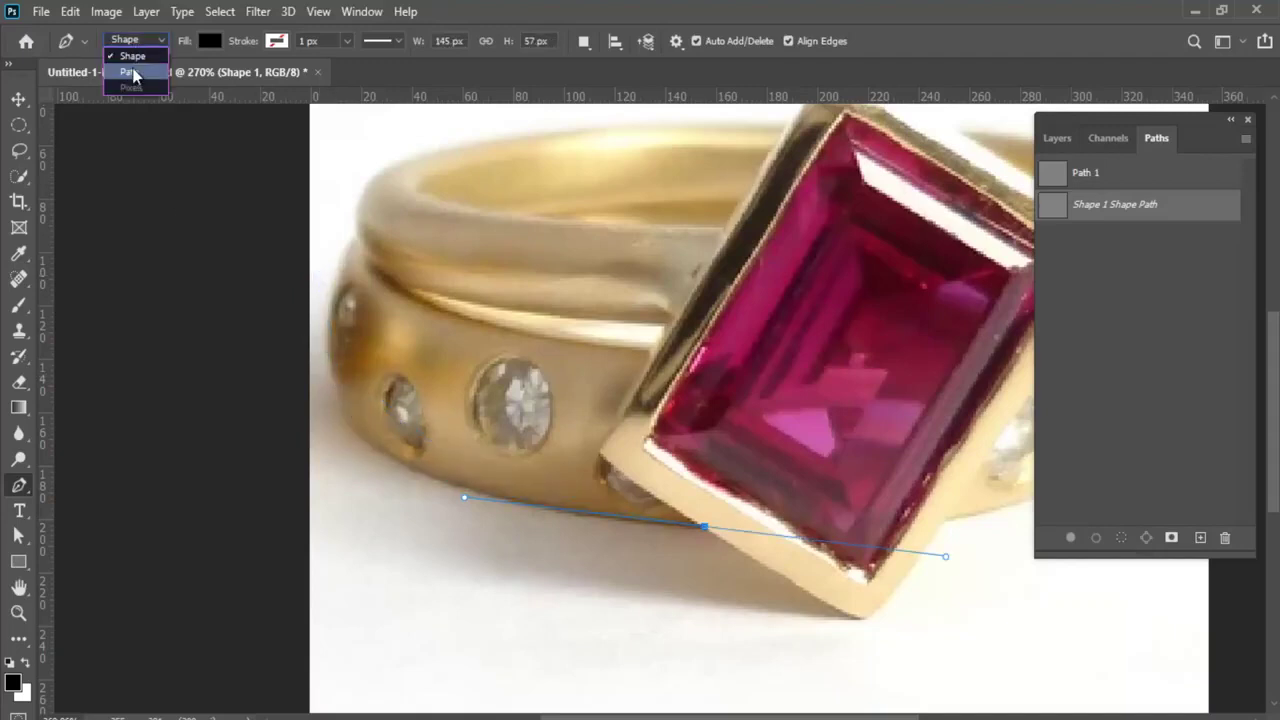
left_click(125, 74)
Remove the stray shape outline and trace the ring's left edge and top over the setting
left_click(1137, 317)
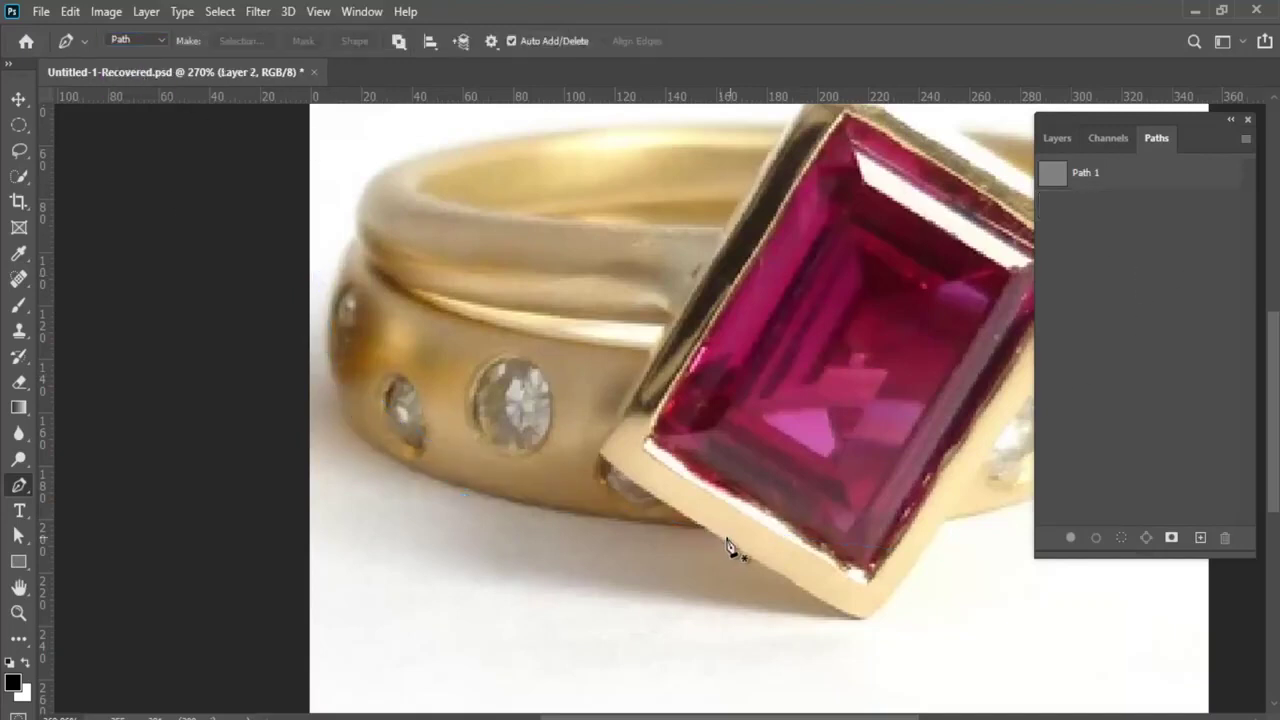
scroll(523, 505, "left", 5)
scroll(523, 505, "up", 1)
left_click_drag(560, 433, 548, 388)
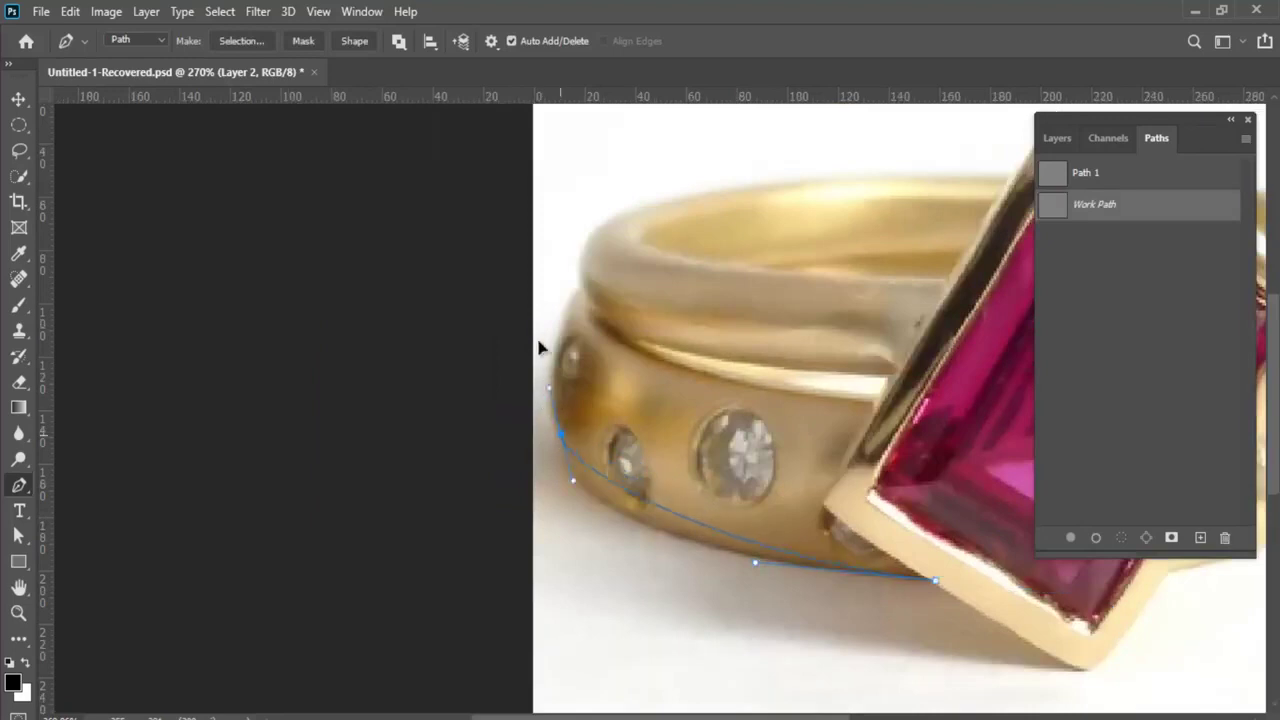
left_click_drag(607, 235, 526, 349)
left_click_drag(679, 300, 839, 288)
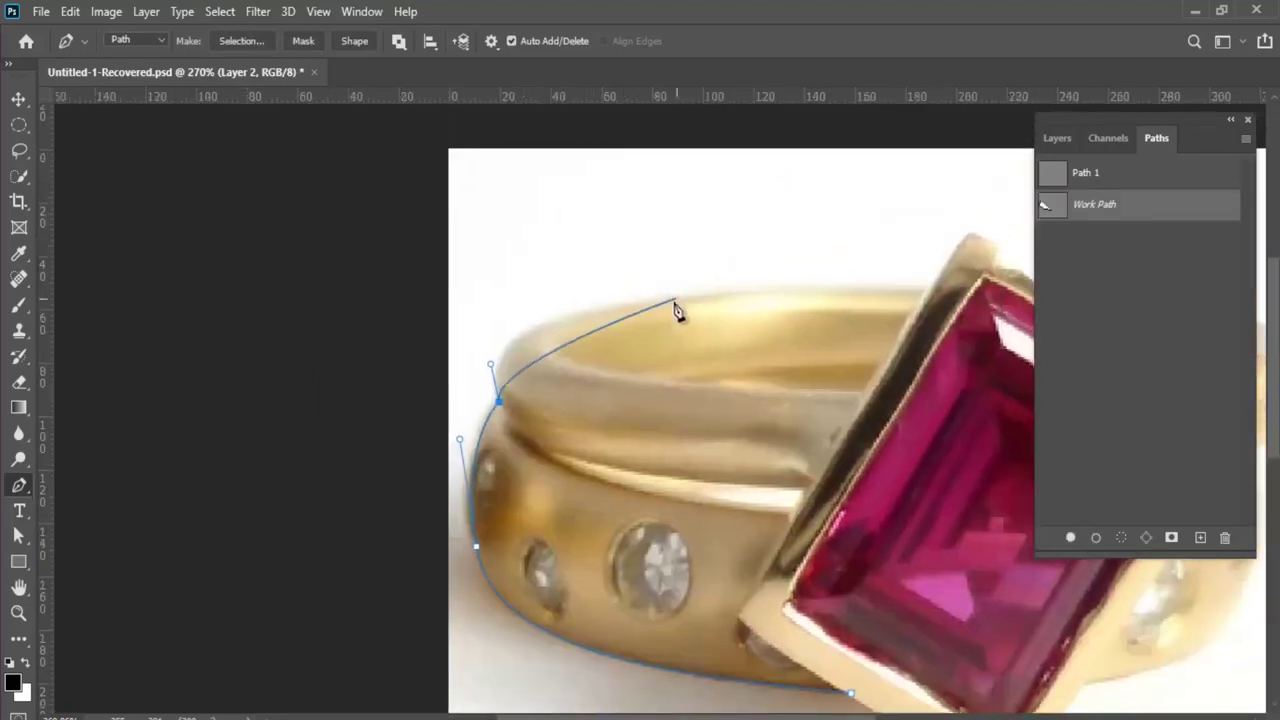
scroll(727, 305, "right", 5)
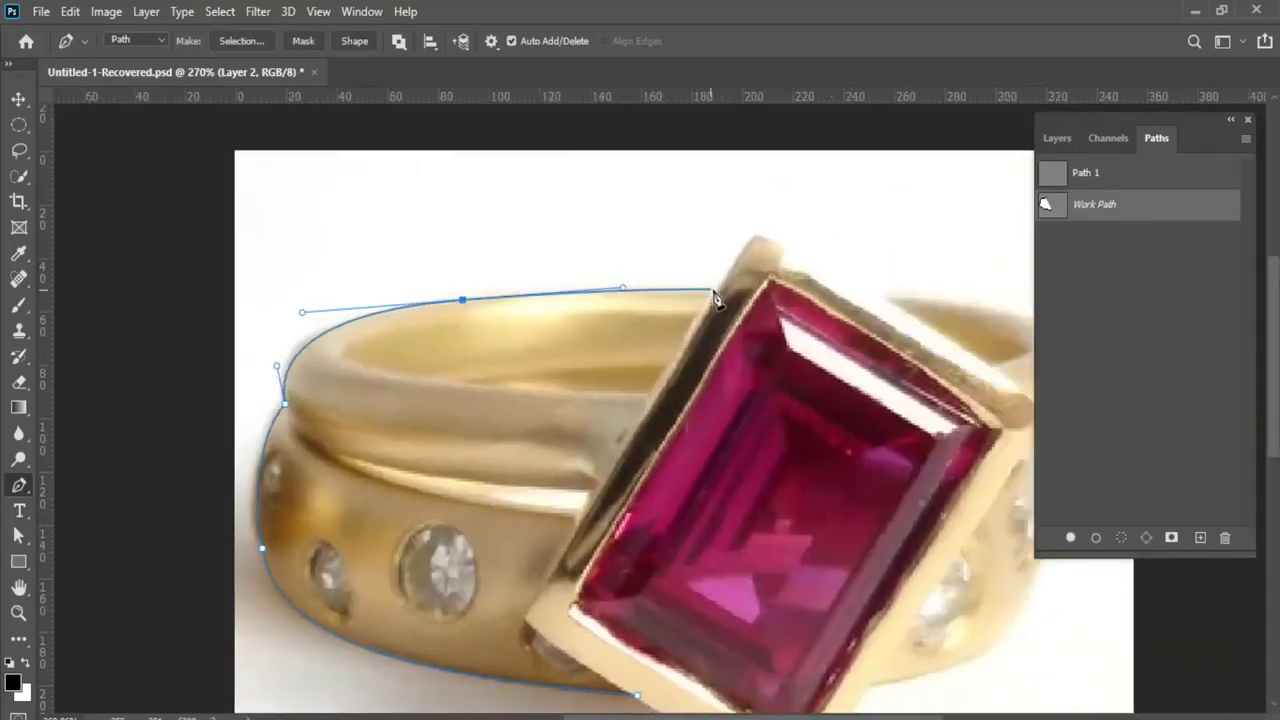
left_click(715, 289)
mouse_move(760, 241)
left_mouse_down()
mouse_move(810, 280)
mouse_move(968, 307)
left_mouse_up()
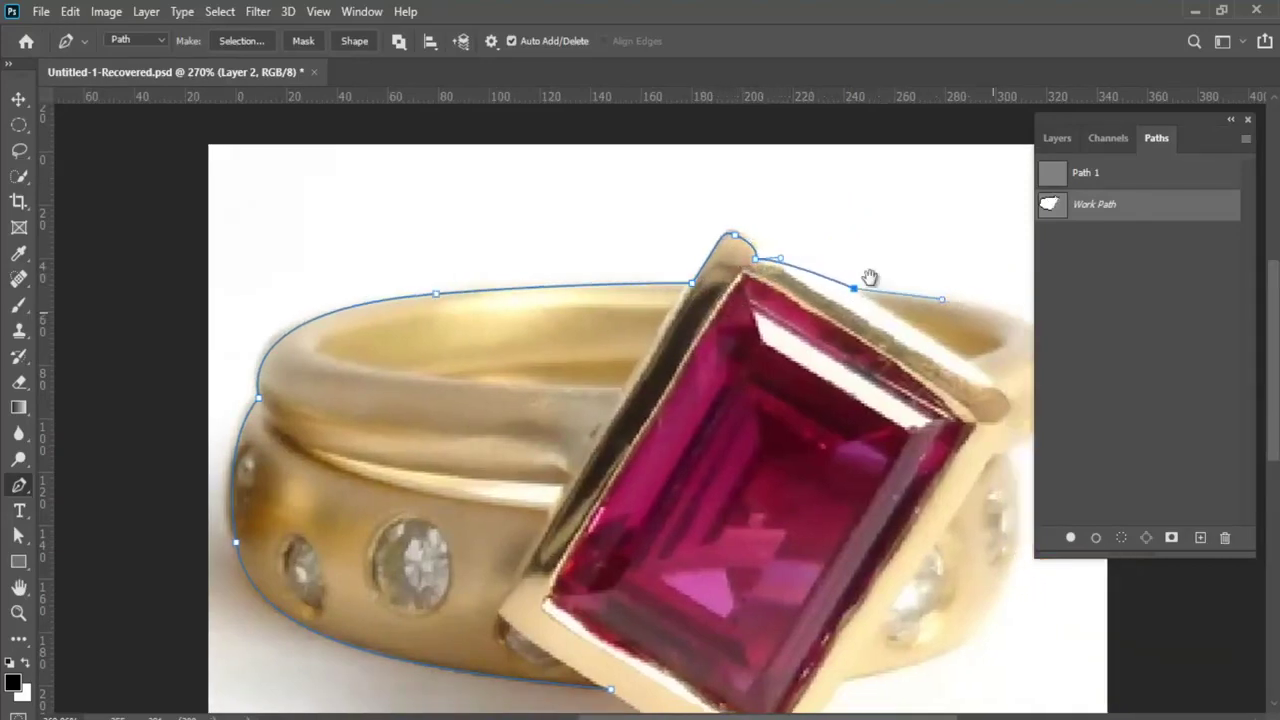
Trace down the ring's right side to the setting's bottom corner and close the outline at its start
scroll(781, 280, "right", 5)
scroll(781, 280, "down", 2)
mouse_move(788, 267)
left_mouse_down()
mouse_move(812, 300)
mouse_move(713, 353)
left_mouse_up()
scroll(818, 290, "down", 1)
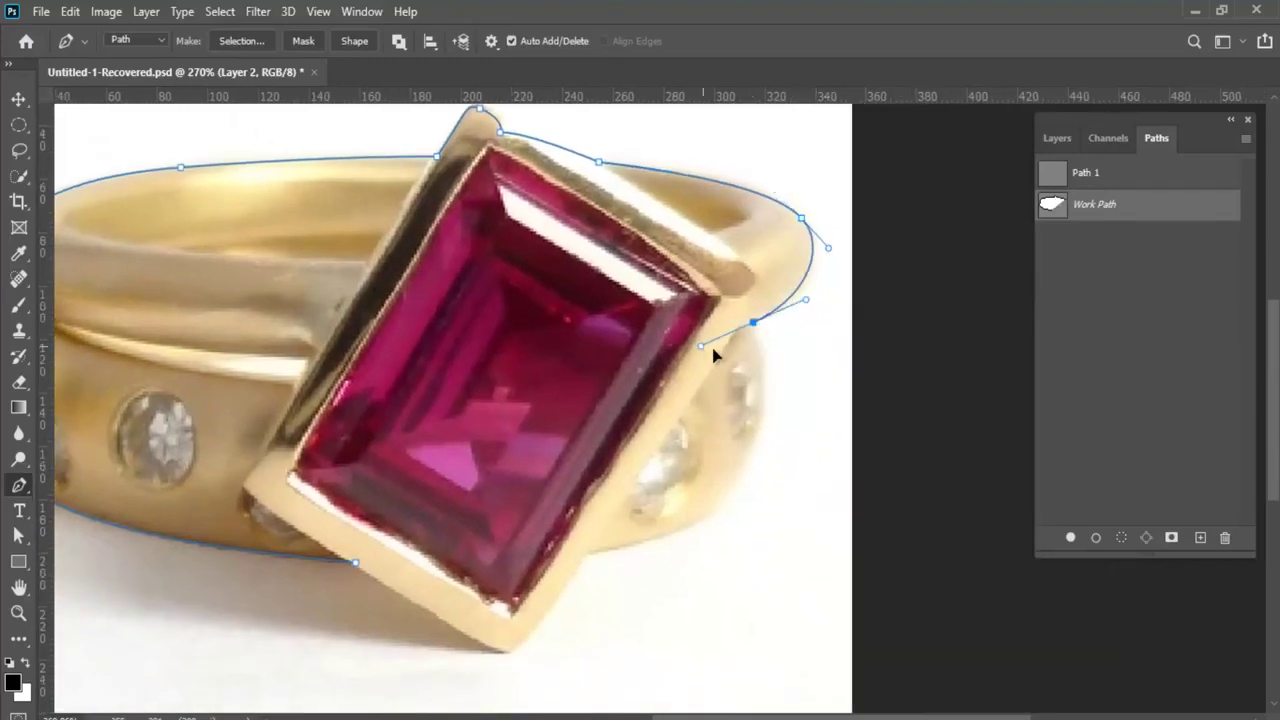
scroll(767, 428, "down", 3)
scroll(767, 428, "left", 1)
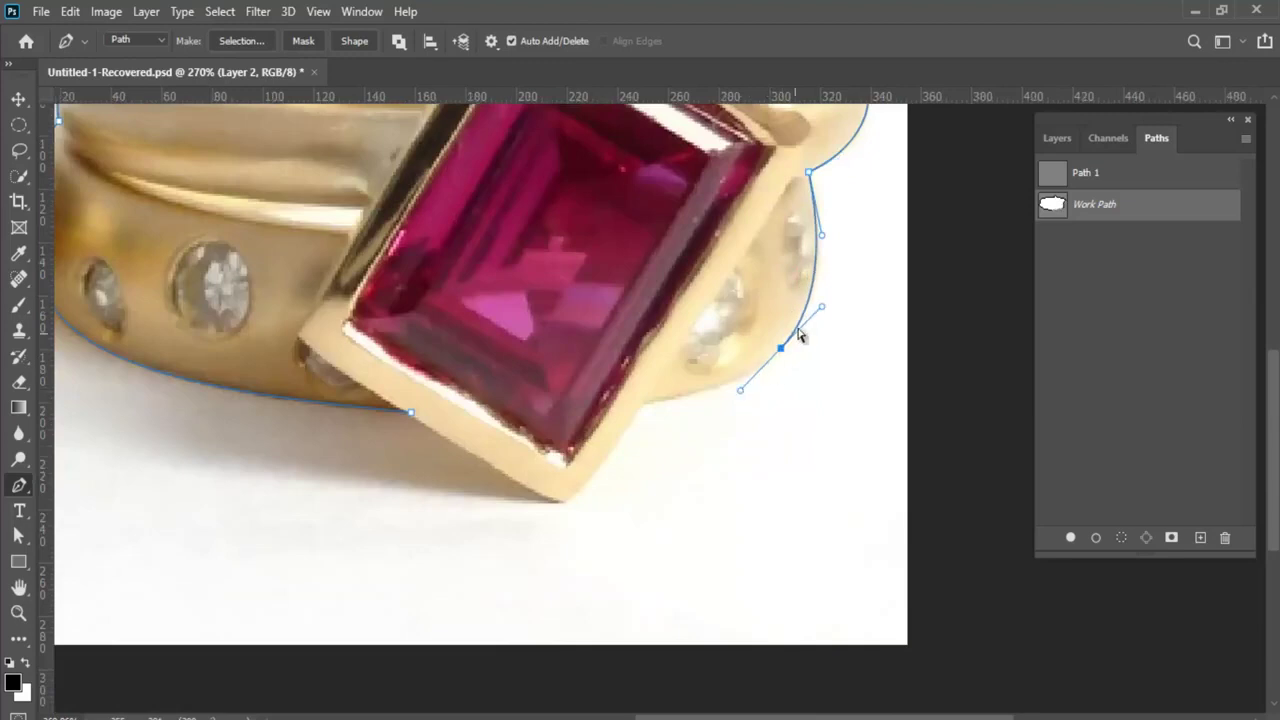
left_click_drag(797, 314, 777, 366)
scroll(777, 366, "down", 1)
scroll(777, 366, "left", 2)
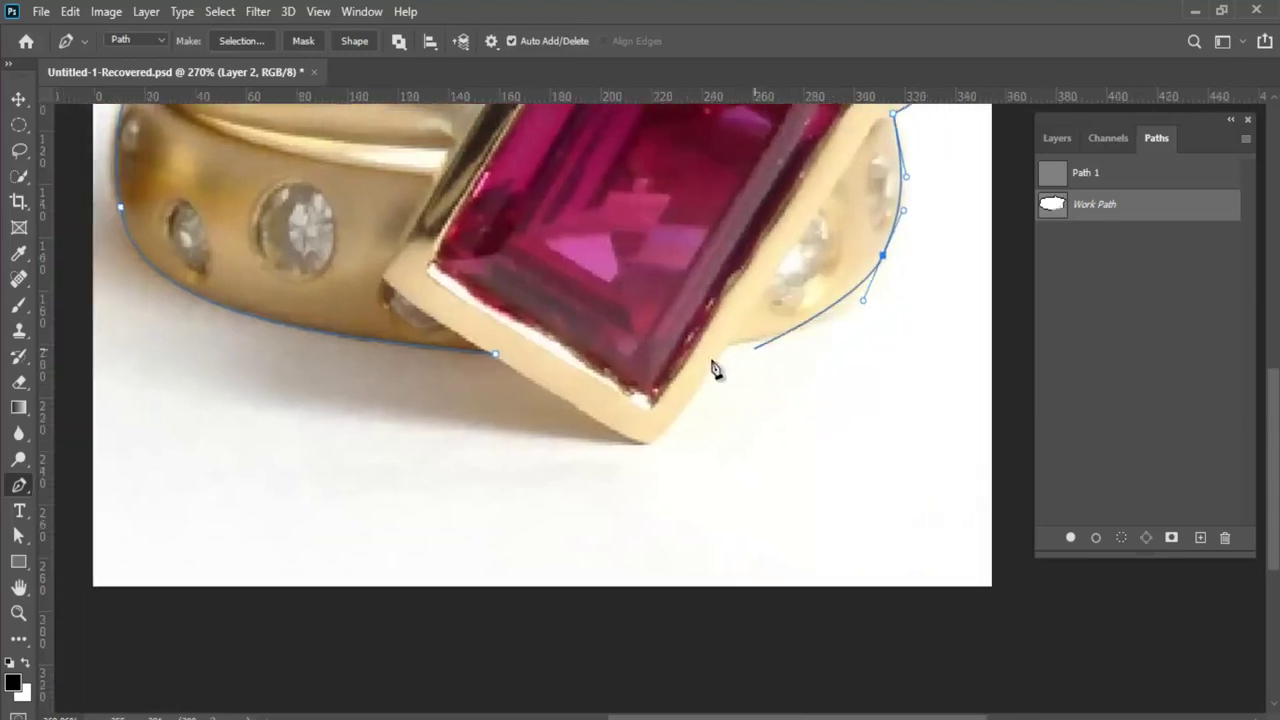
left_click(731, 342)
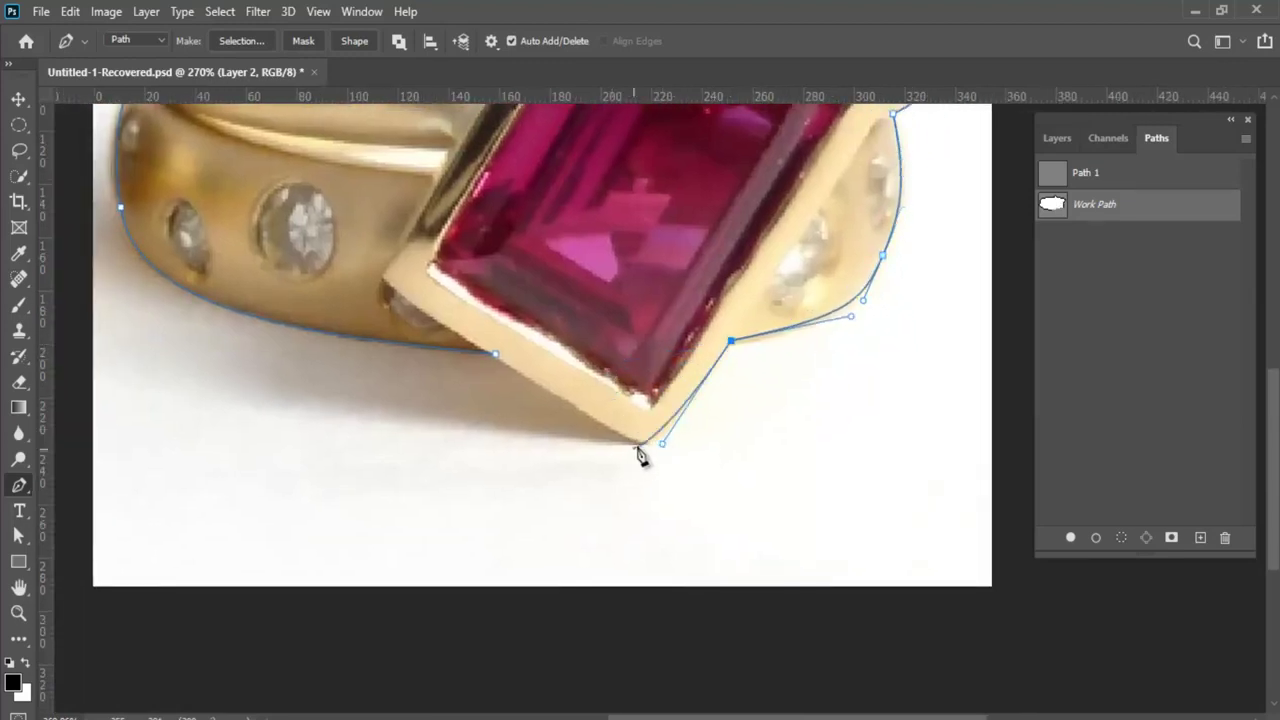
left_click_drag(643, 444, 633, 447)
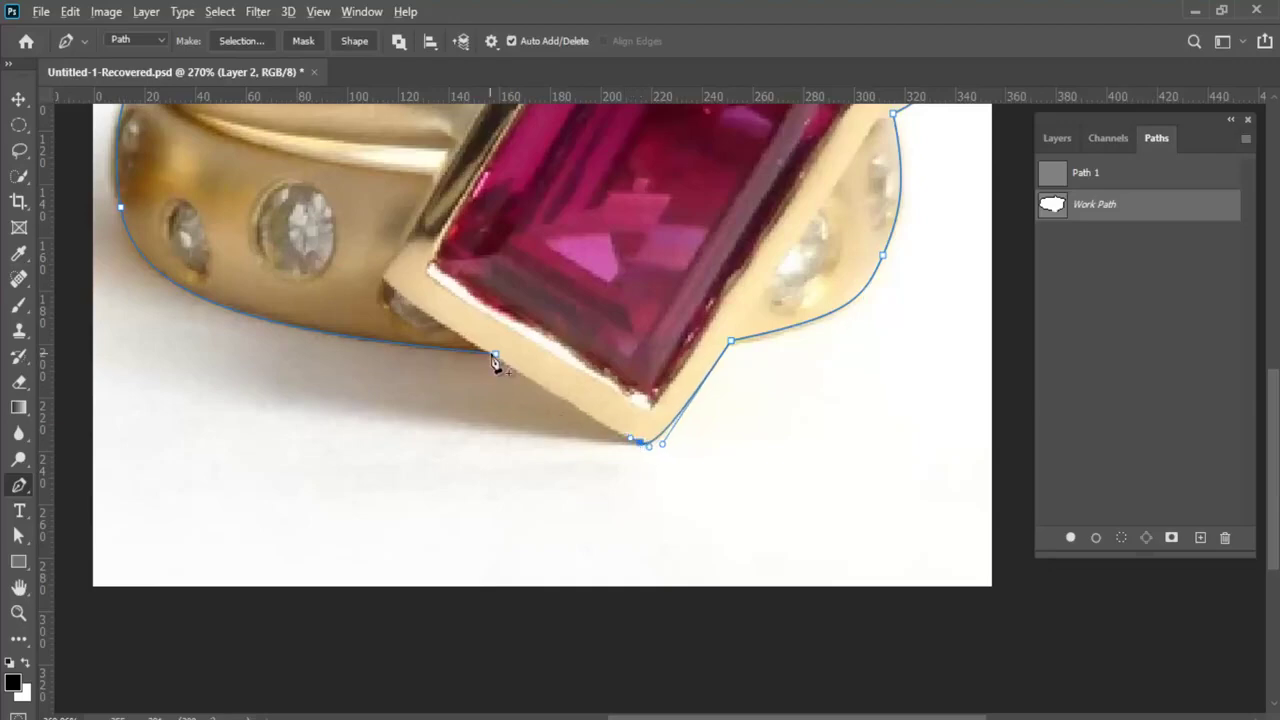
left_click(495, 355)
scroll(557, 400, "down", 3)
scroll(570, 430, "up", 2)
scroll(575, 450, "down", 1)
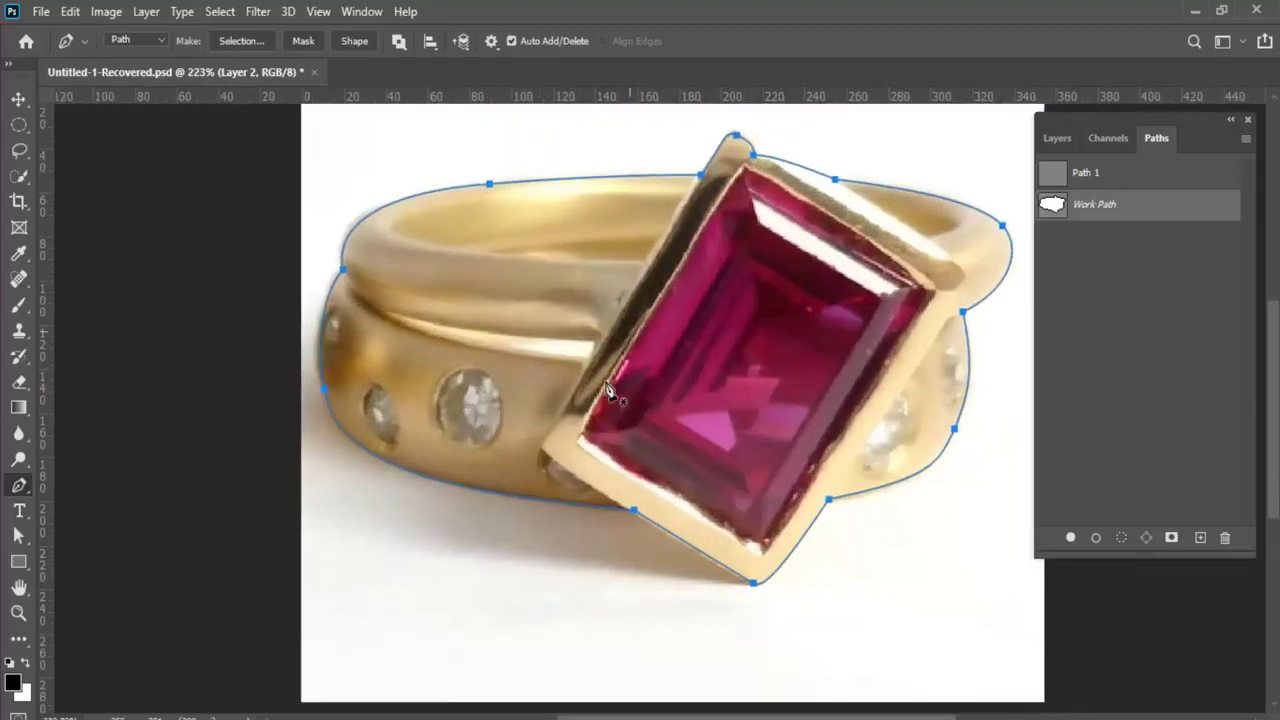
scroll(577, 470, "up", 2)
Trace the red stone's lower, right and top edges with curved anchor points
left_click(569, 452)
left_click(730, 552)
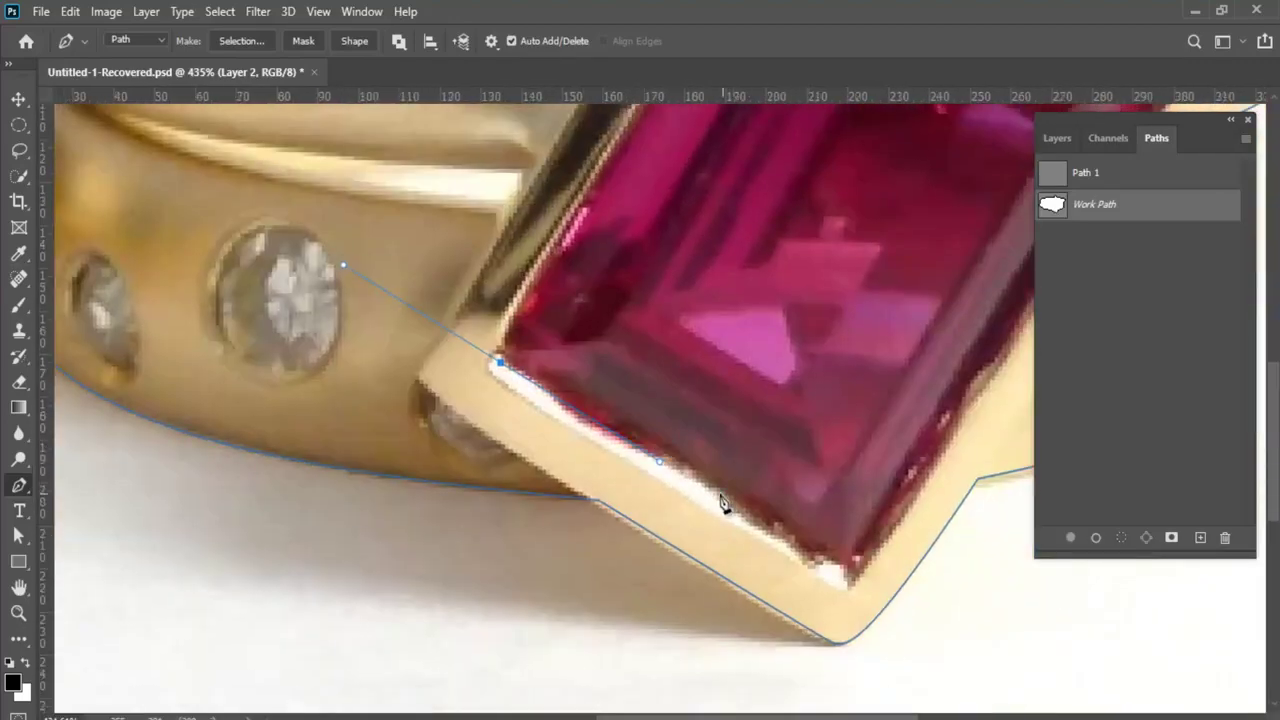
left_click_drag(720, 488, 758, 516)
left_click_drag(810, 555, 828, 558)
left_click_drag(905, 495, 760, 568)
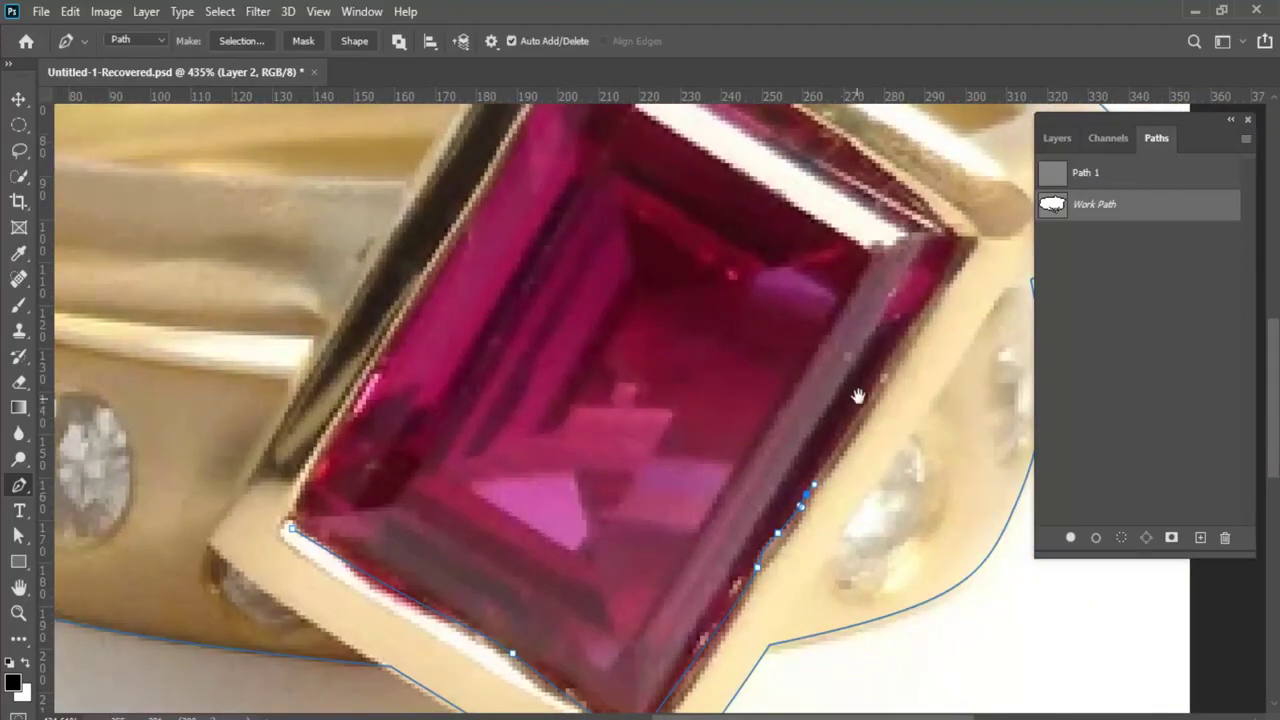
left_click_drag(857, 396, 762, 554)
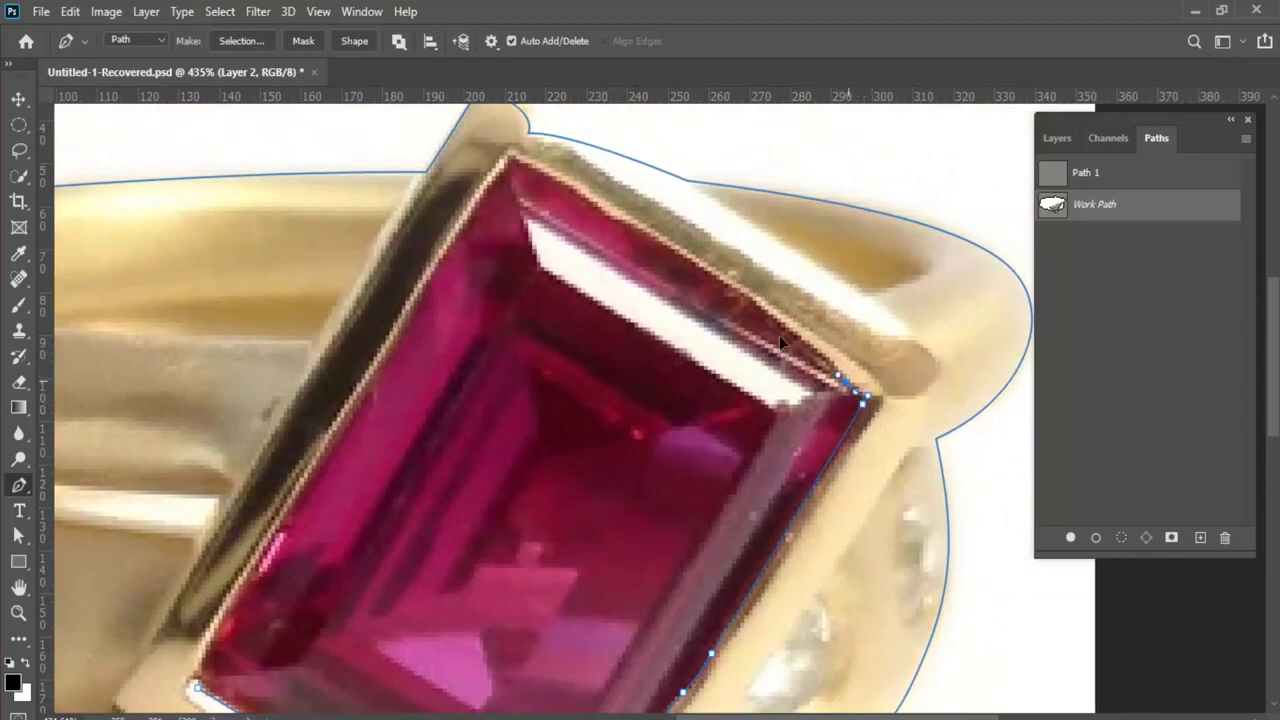
mouse_move(765, 314)
left_mouse_down()
mouse_move(739, 284)
mouse_move(623, 222)
left_mouse_up()
left_click(511, 157)
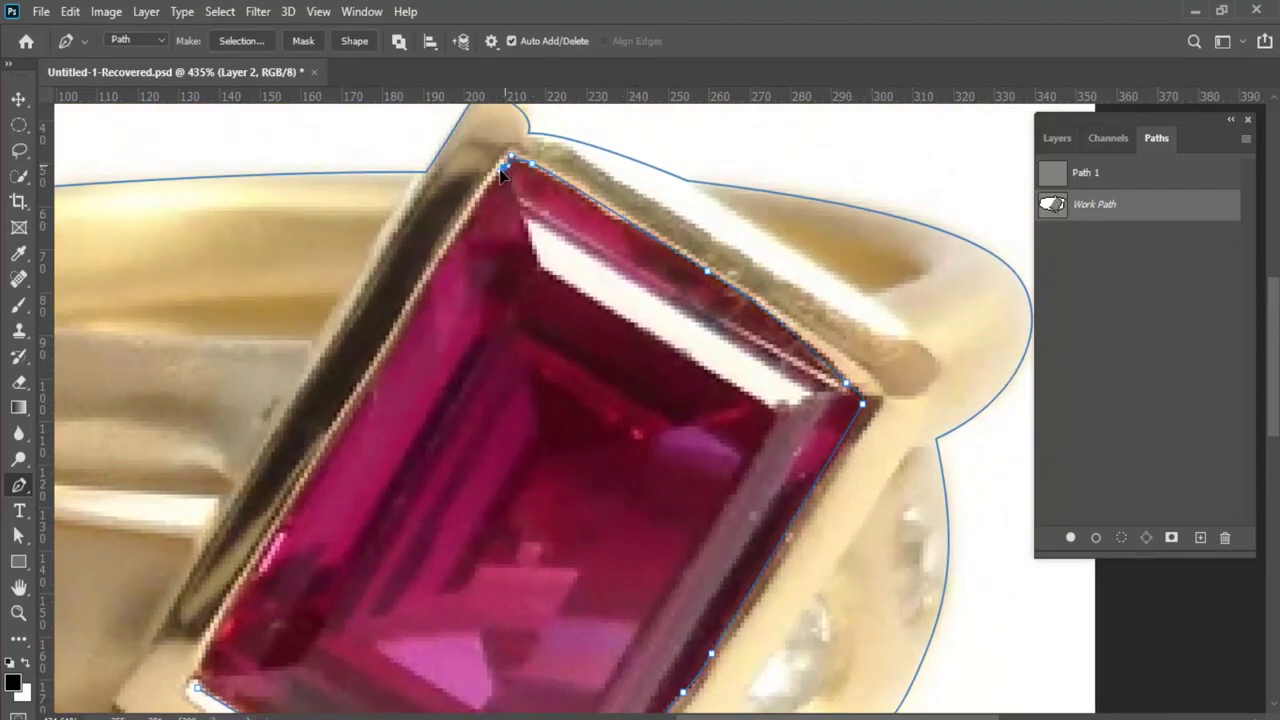
Finish the stone outline with a point on its lower edge
scroll(490, 250, "down", 2)
scroll(471, 325, "left", 2)
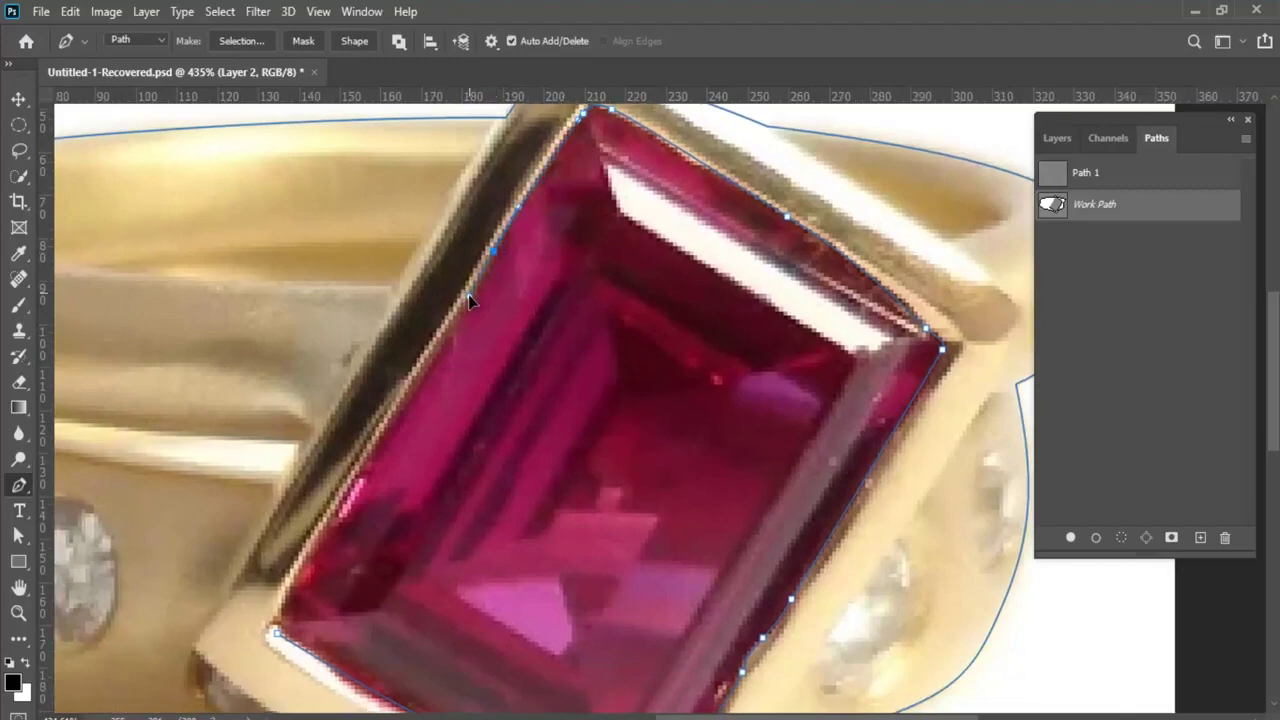
scroll(469, 300, "down", 2)
scroll(475, 385, "left", 2)
scroll(463, 383, "down", 2)
scroll(478, 413, "left", 2)
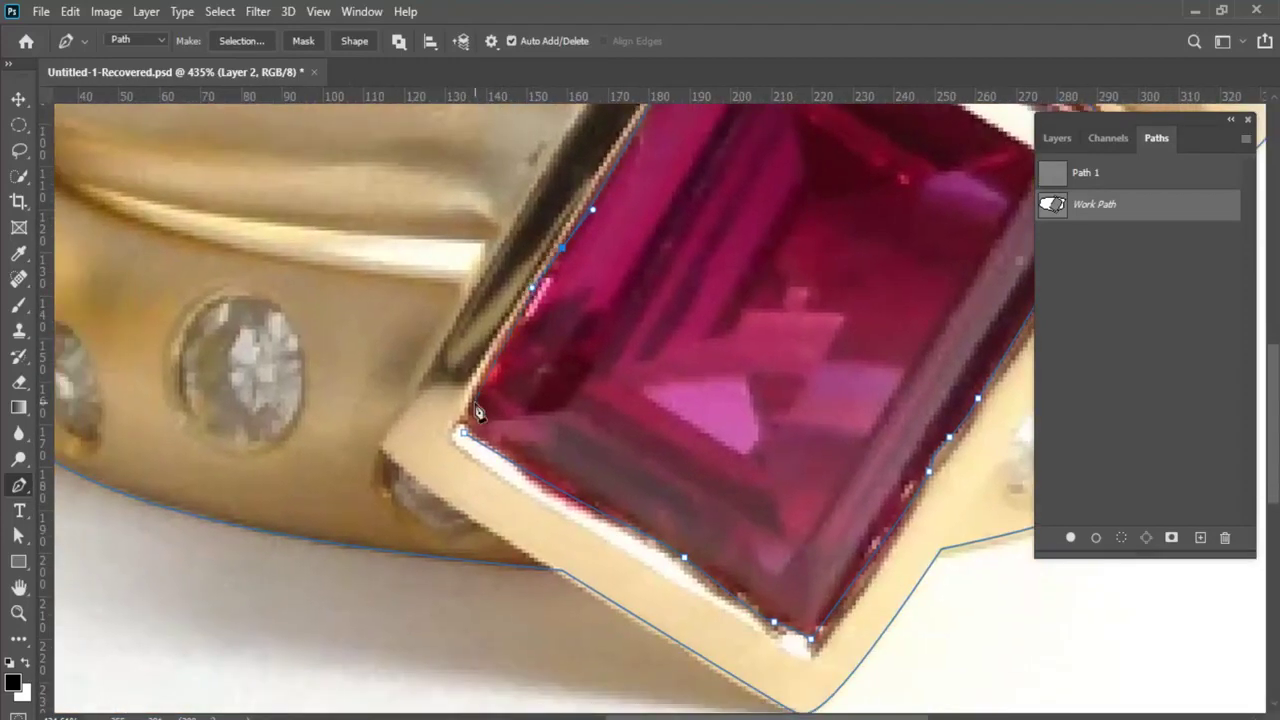
left_click(553, 489)
Select the ring outline's points and reshape its bottom corner
scroll(620, 490, "down", 3)
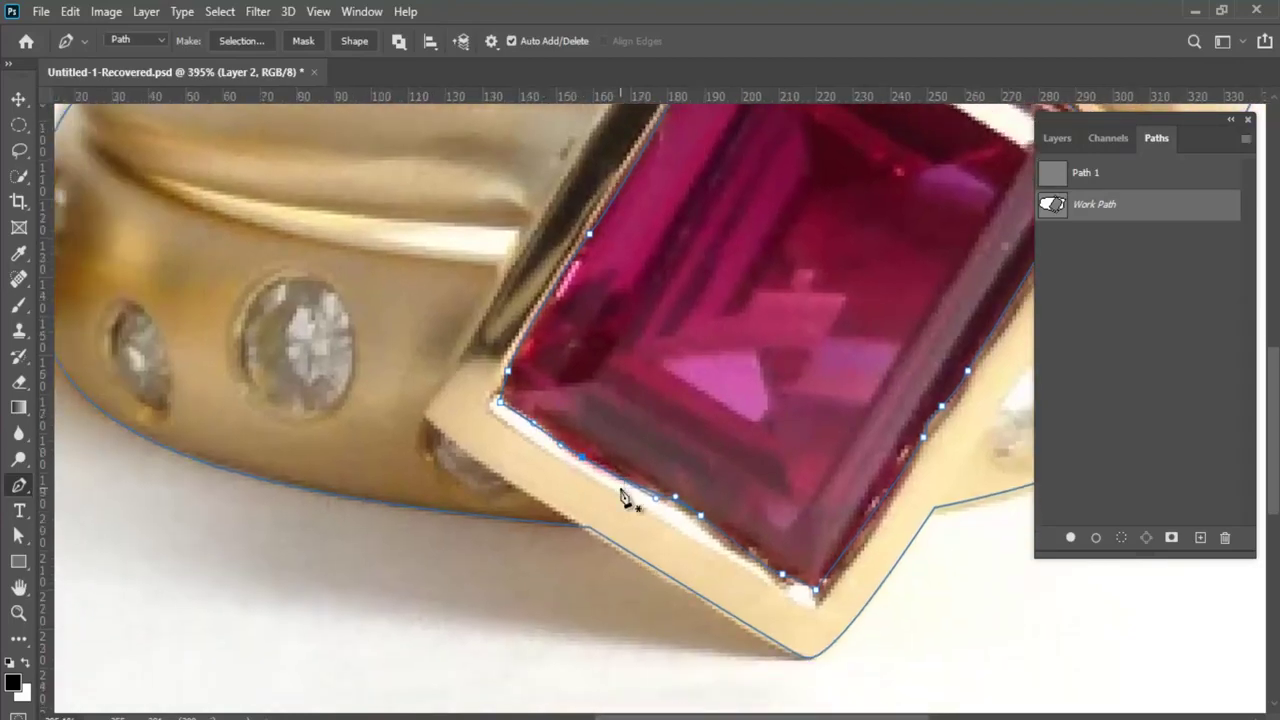
scroll(600, 410, "left", 2)
scroll(679, 453, "up", 1)
left_click(616, 432, "ctrl")
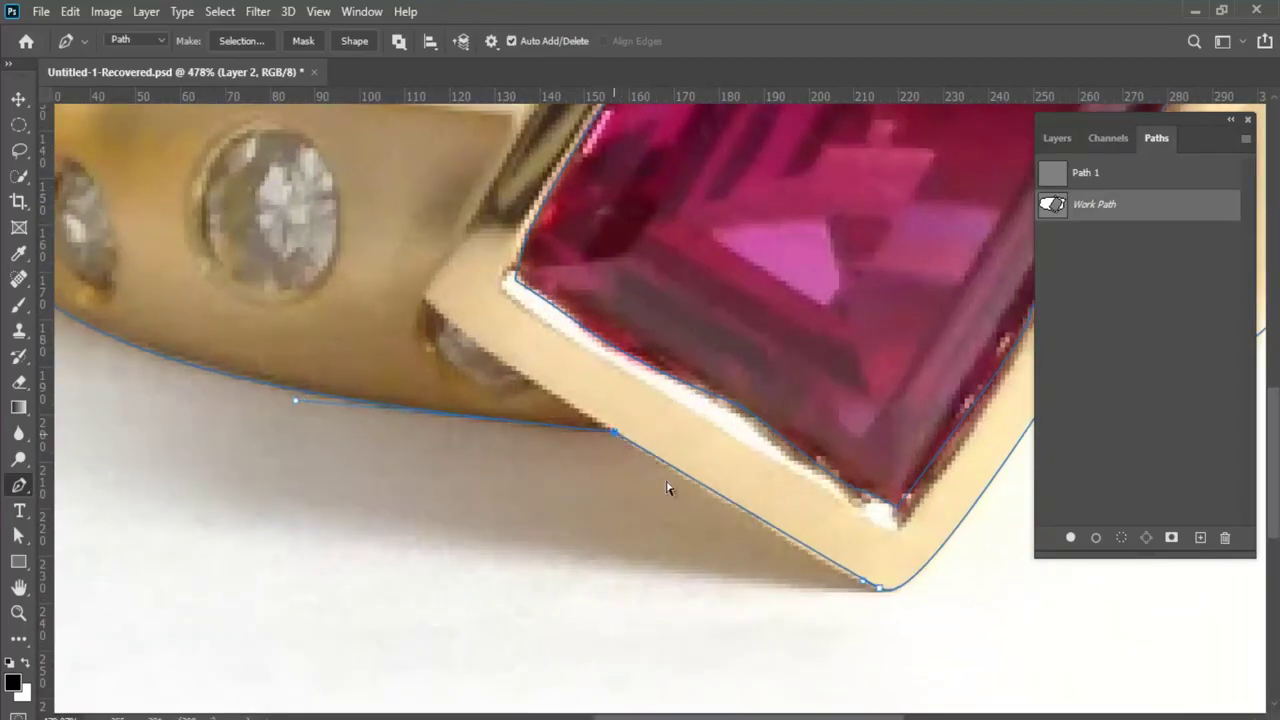
left_click(877, 588, "alt")
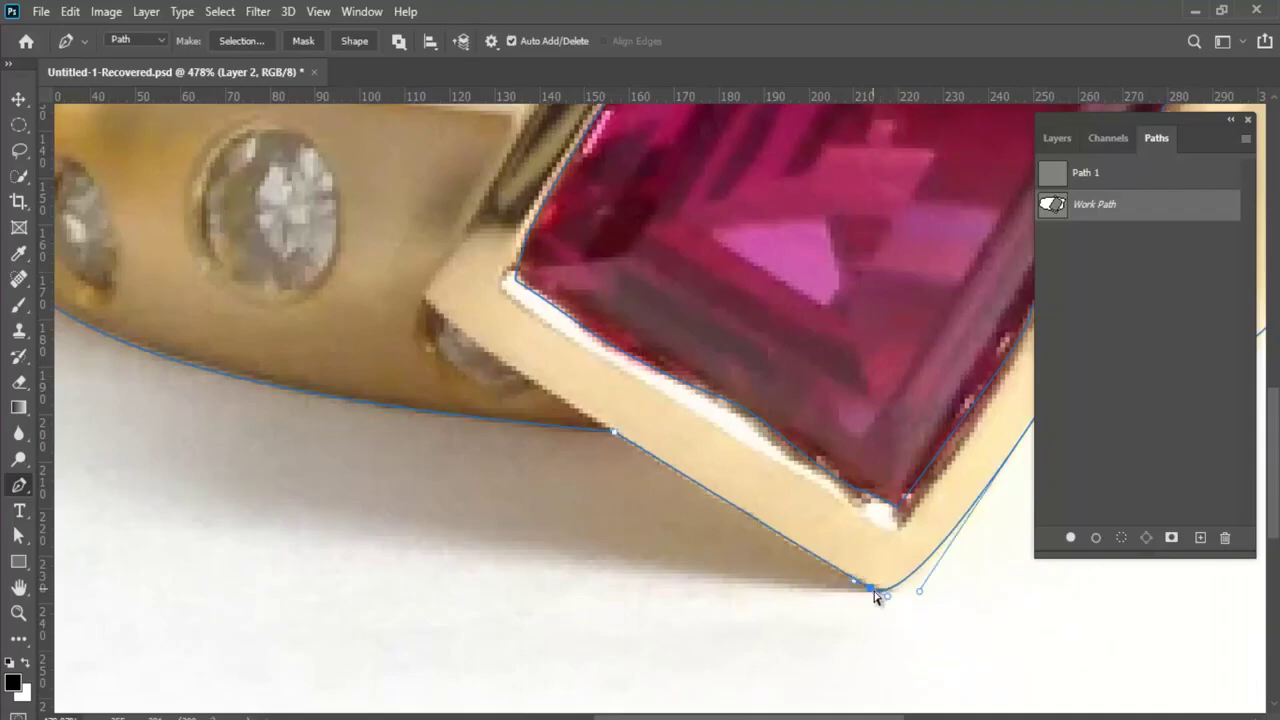
scroll(772, 524, "down", 2)
scroll(820, 550, "down", 3)
scroll(829, 494, "up", 2)
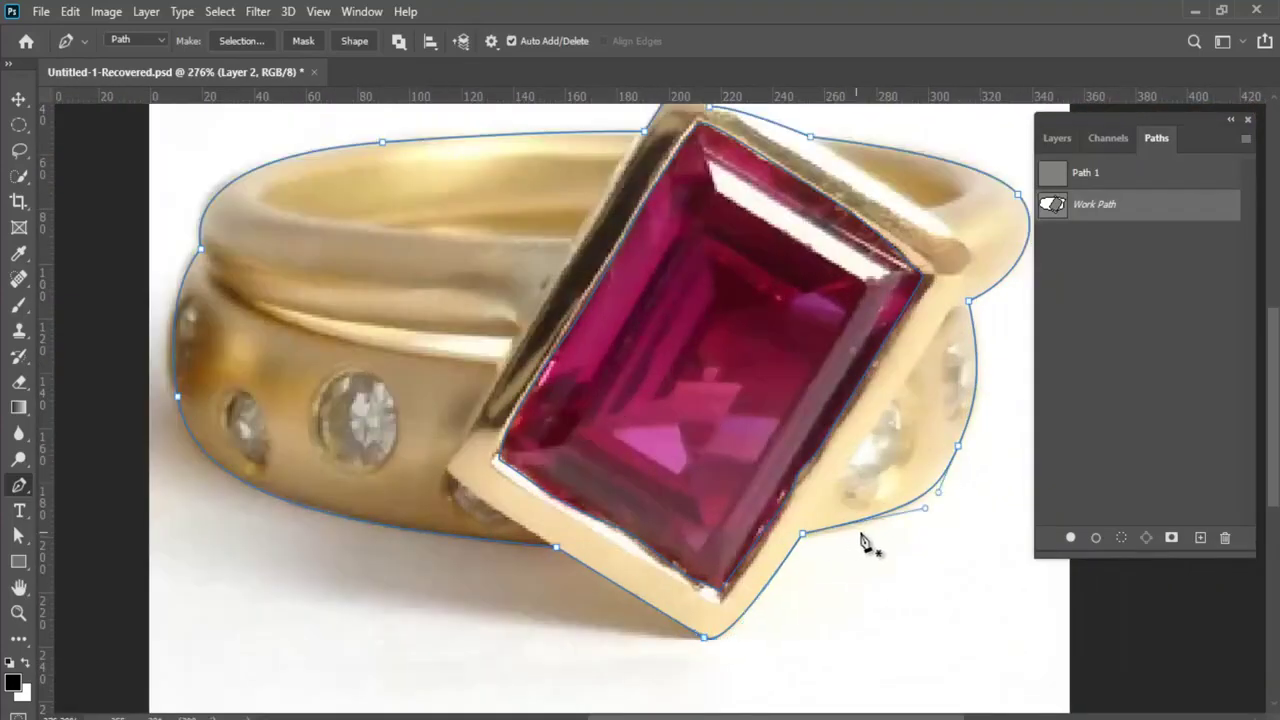
Close an oval outline around the side diamond and reshape its lower end
scroll(831, 586, "down", 3)
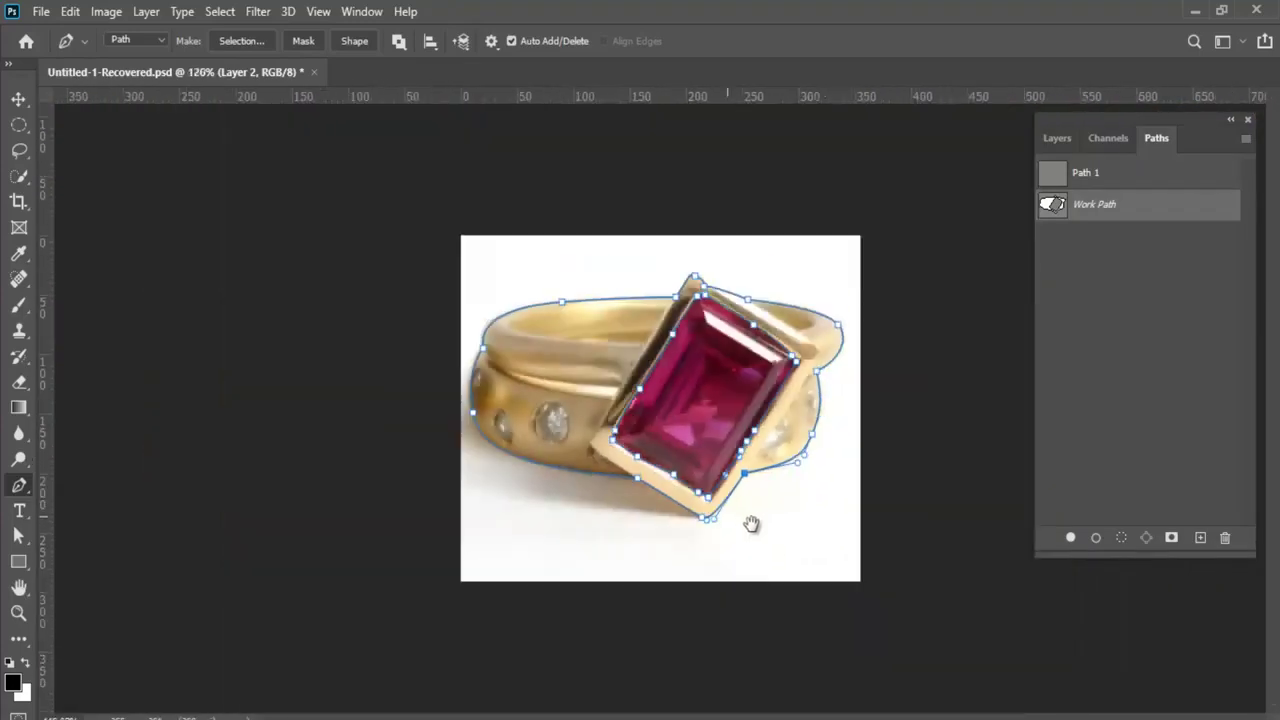
scroll(523, 433, "up", 3)
scroll(523, 433, "up", 1)
scroll(540, 400, "up", 1)
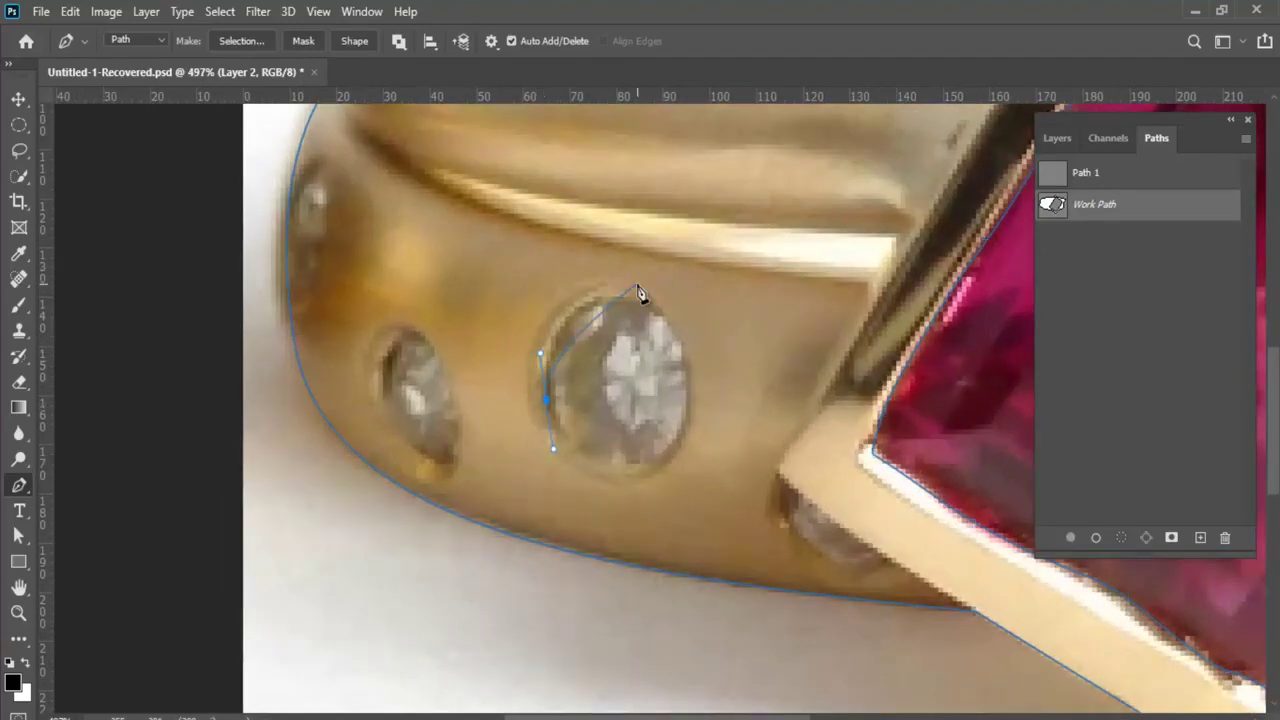
left_click_drag(686, 303, 696, 310)
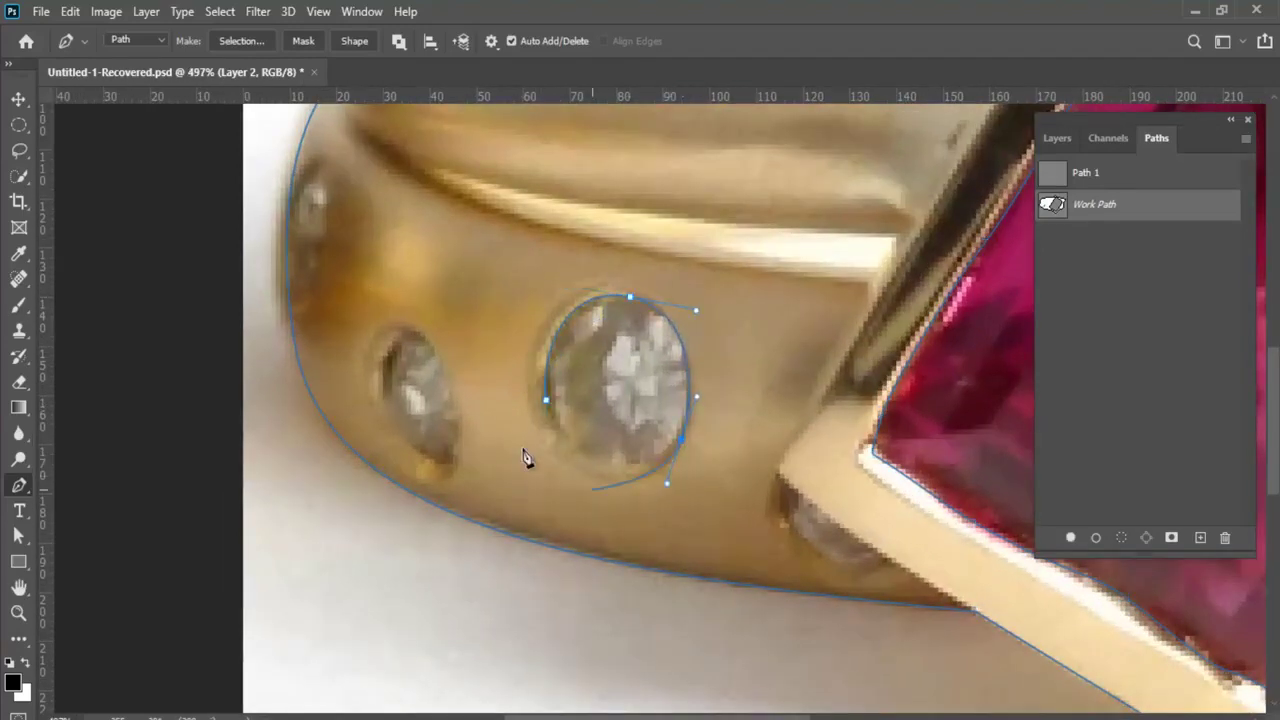
left_click_drag(546, 400, 536, 318)
scroll(515, 400, "left", 2)
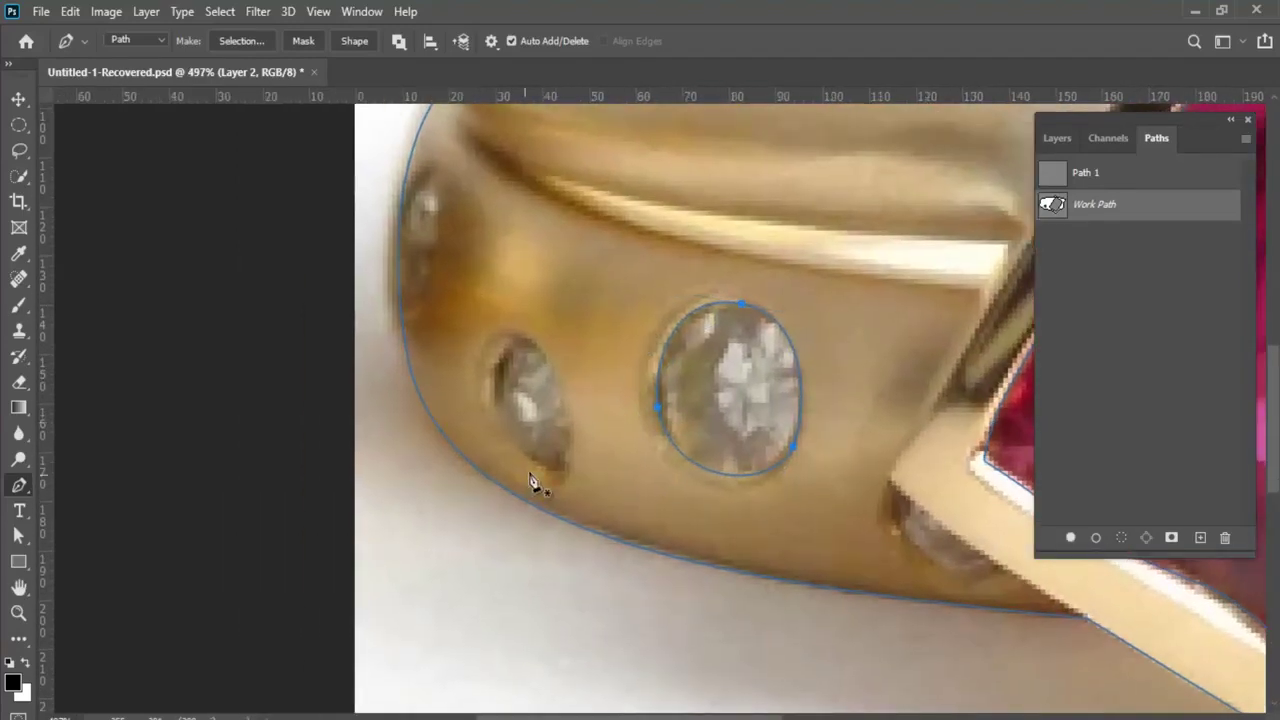
left_click_drag(500, 378, 496, 358)
Refit the ring's left edge by deleting two extra anchors and adjusting the remaining curve, then zoom out
scroll(471, 398, "up", 3)
scroll(471, 398, "left", 2)
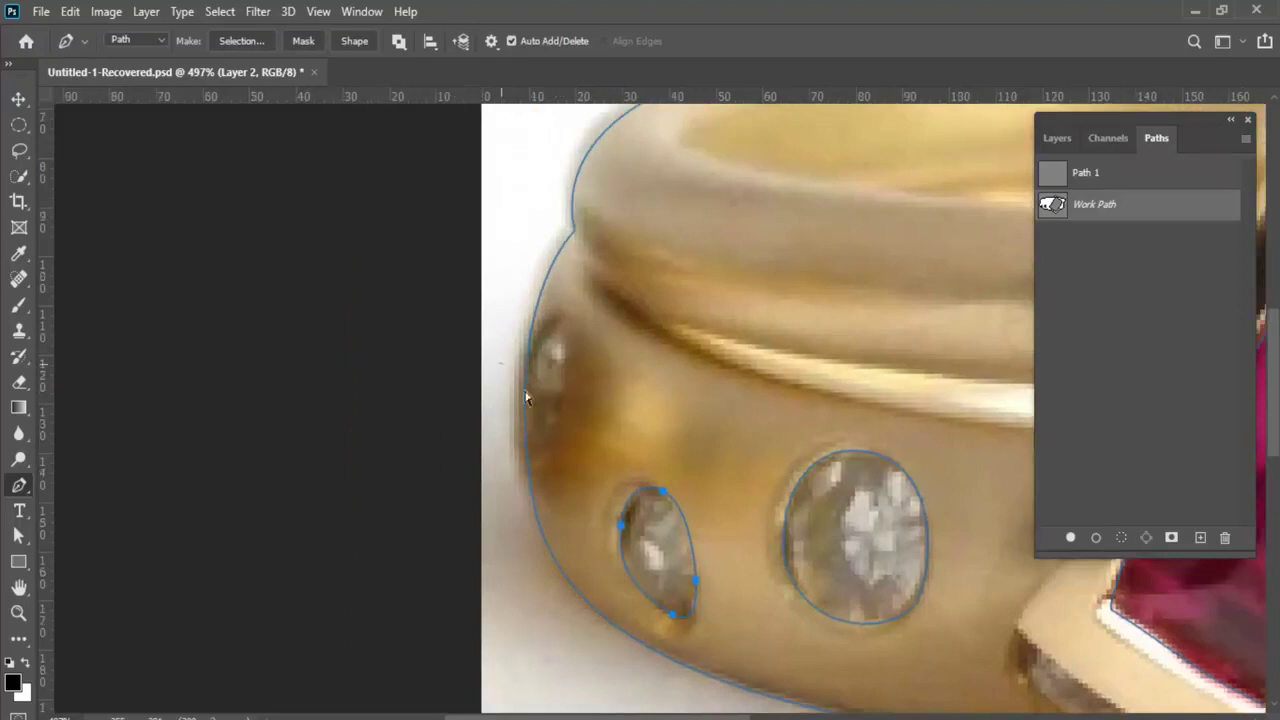
left_click(516, 390)
left_click_drag(516, 385, 520, 385)
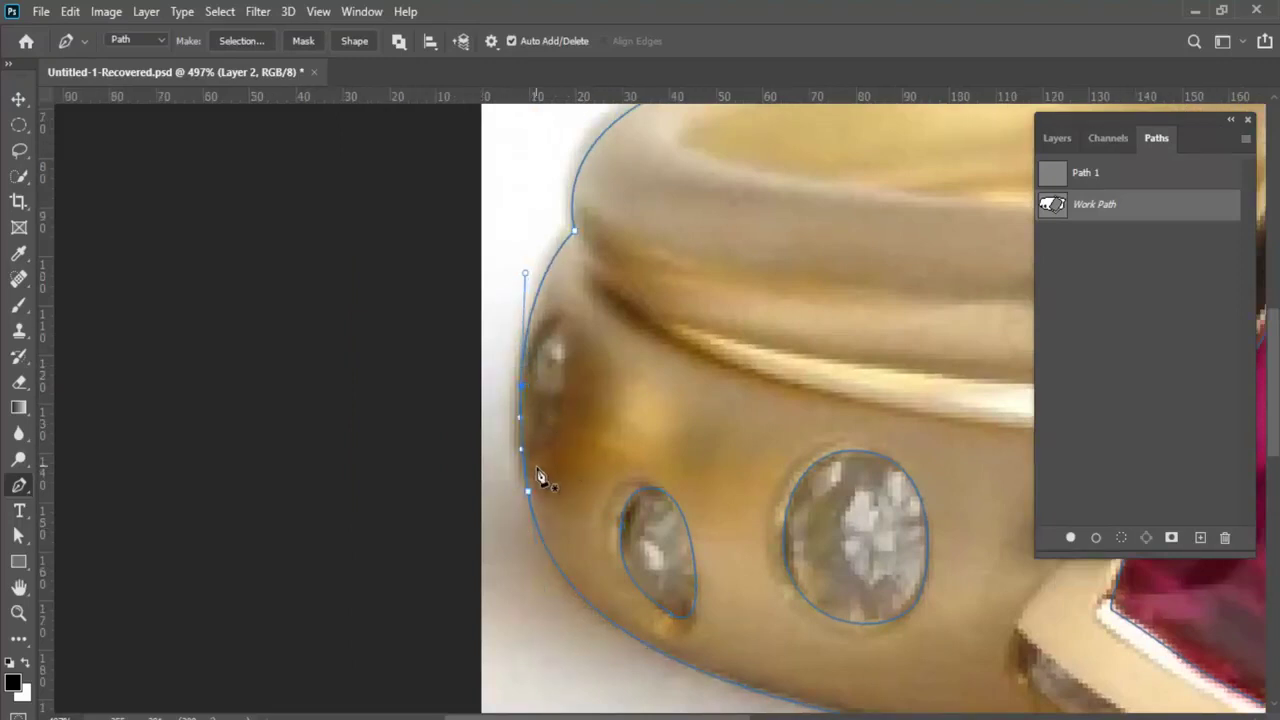
left_click(520, 417)
left_click(520, 449)
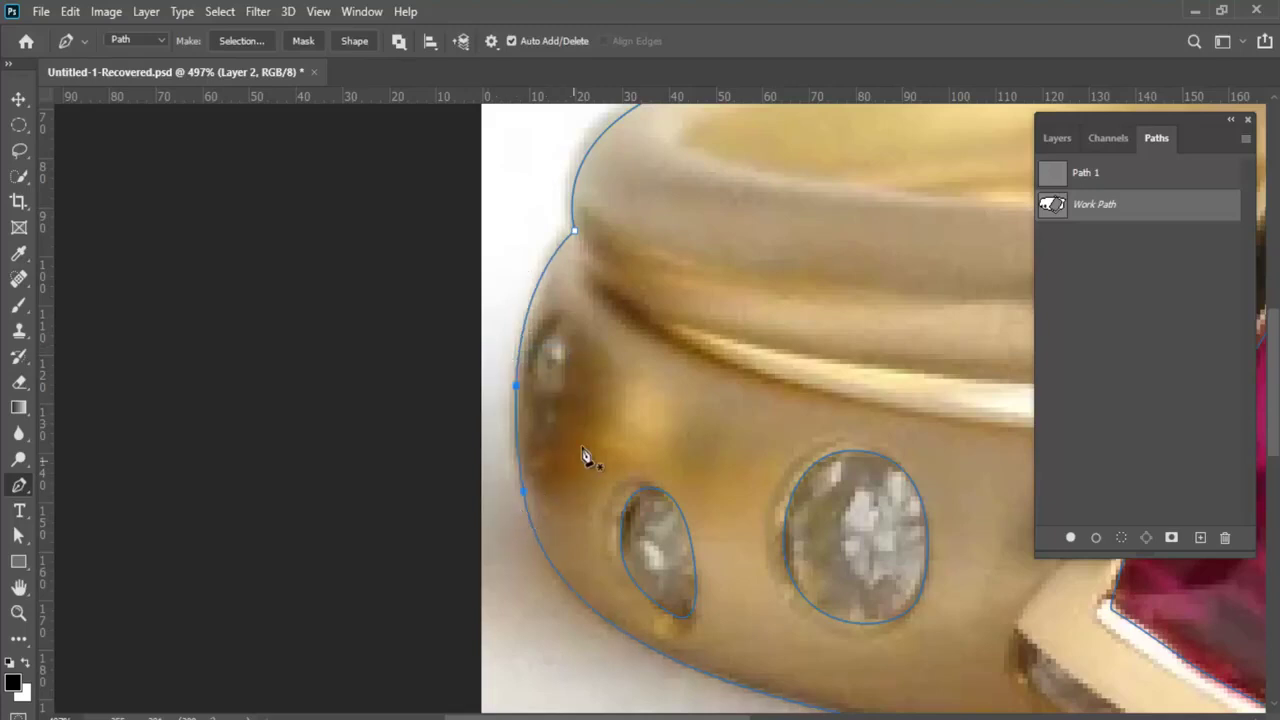
left_click_drag(498, 295, 529, 392)
scroll(575, 368, "down", 4)
scroll(683, 549, "up", 5)
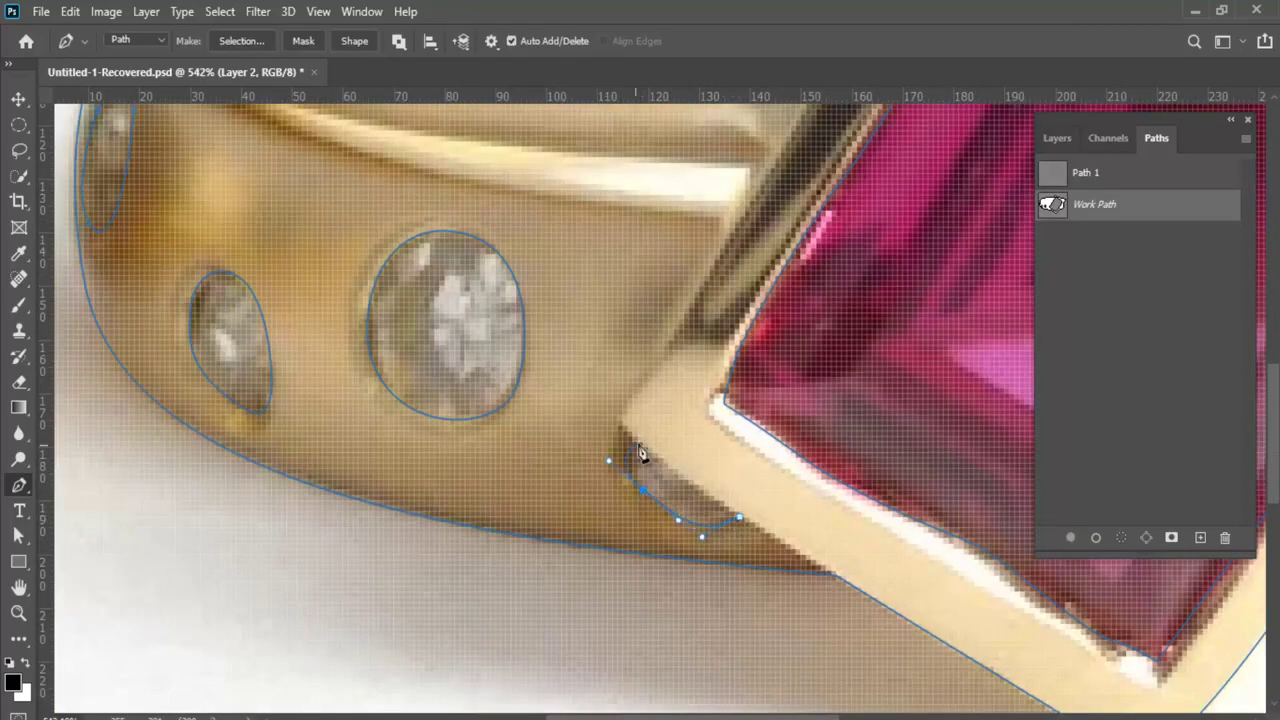
scroll(641, 453, "down", 2)
scroll(650, 480, "down", 2)
scroll(664, 515, "down", 1)
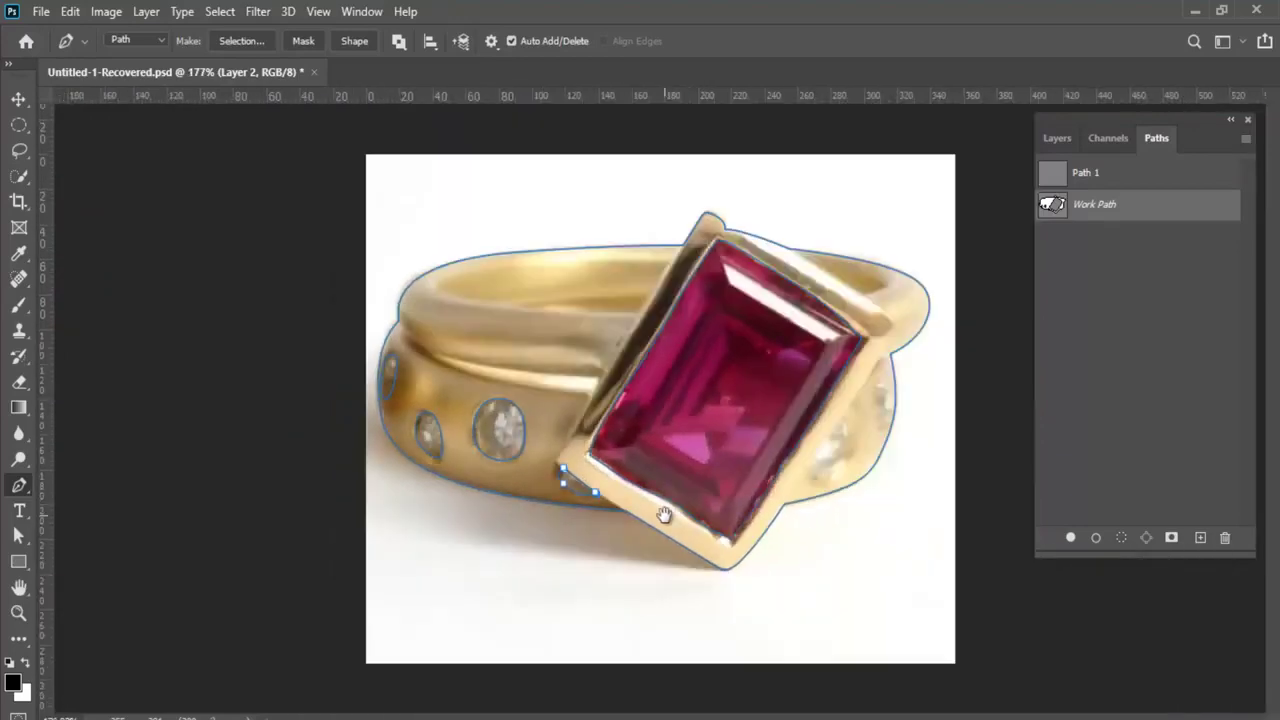
Load the traced outline as a selection and copy the ring onto a new Layer 3, reselecting Layer 2
key("ctrl+Return")
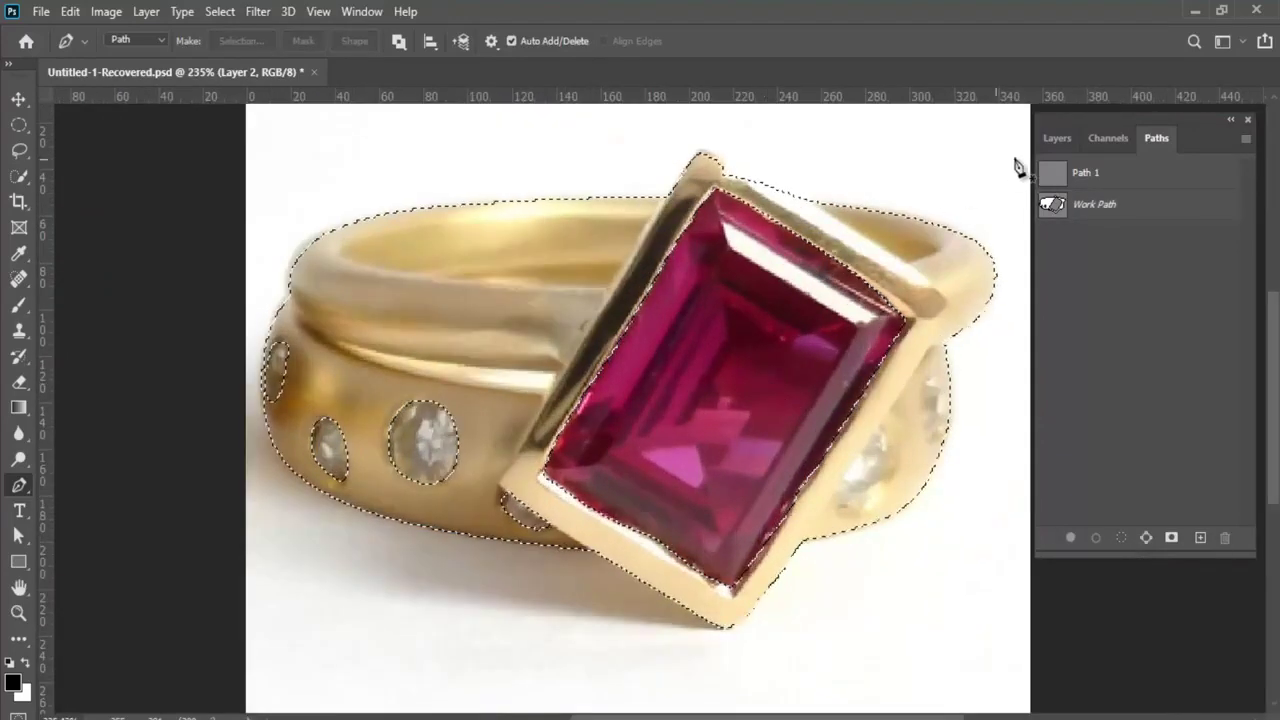
scroll(717, 395, "up", 1)
key("F7")
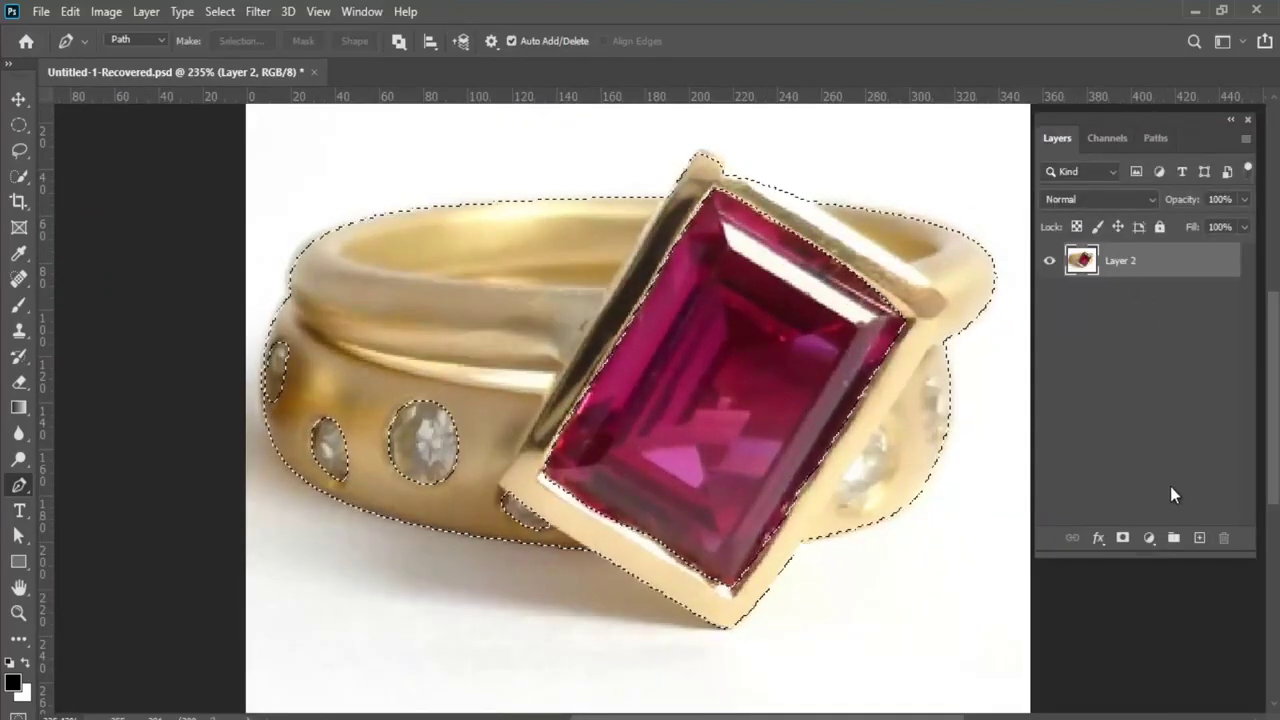
key("ctrl+j")
left_click(1143, 304)
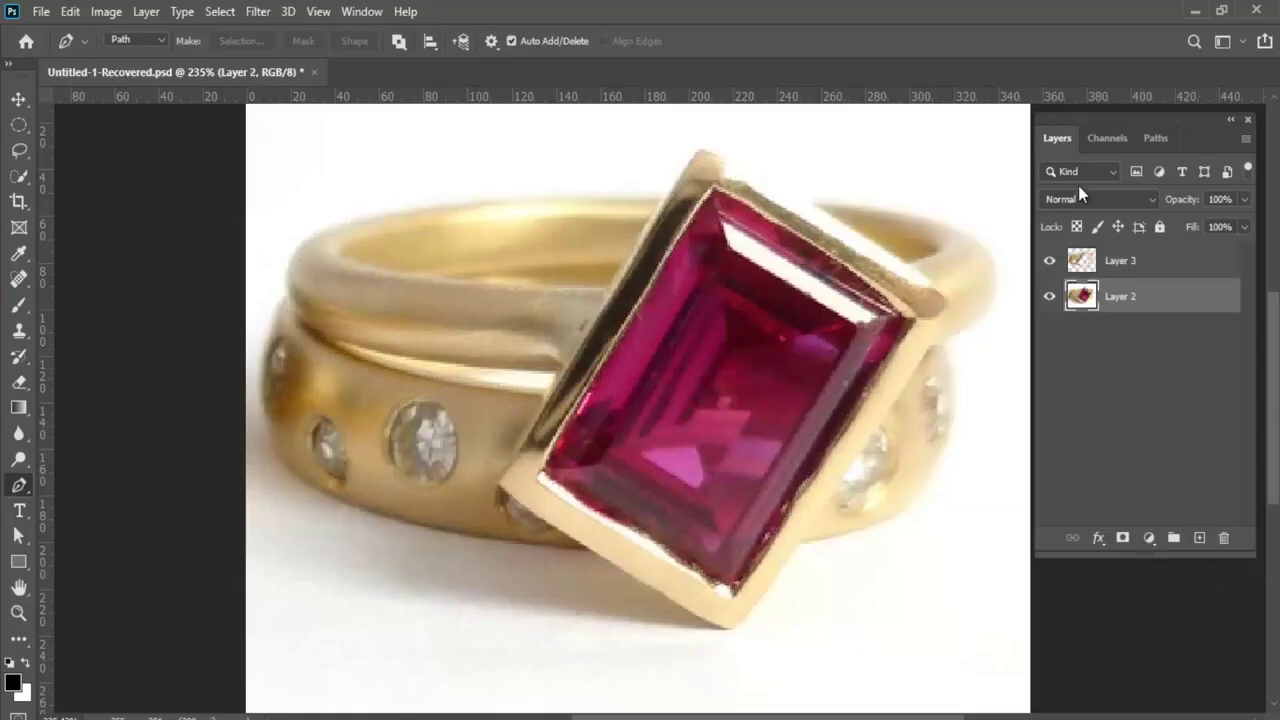
Save the Work Path as Path 2 and delete Path 1
left_click(1156, 137)
double_click(1092, 210)
key("Return")
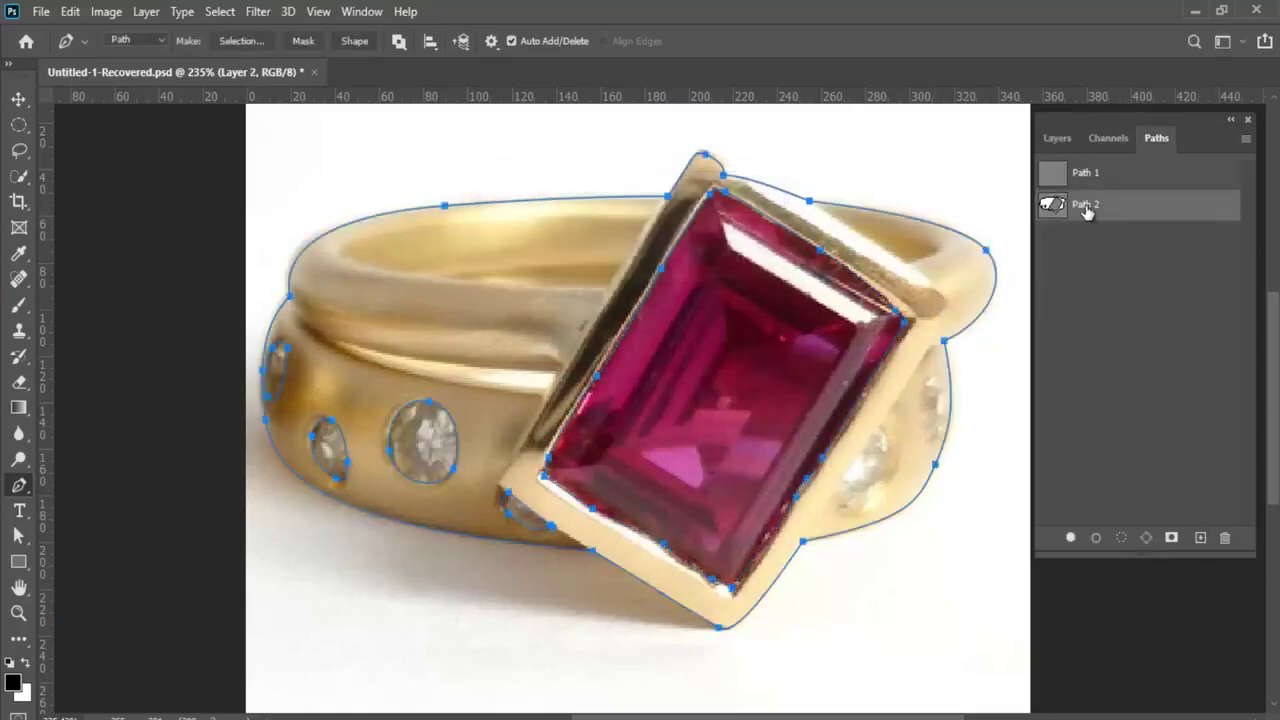
left_click(1155, 250)
left_click(1224, 537)
Confirm deleting Path 1 and move the red stone's outline into a new Path 3
left_click(565, 293)
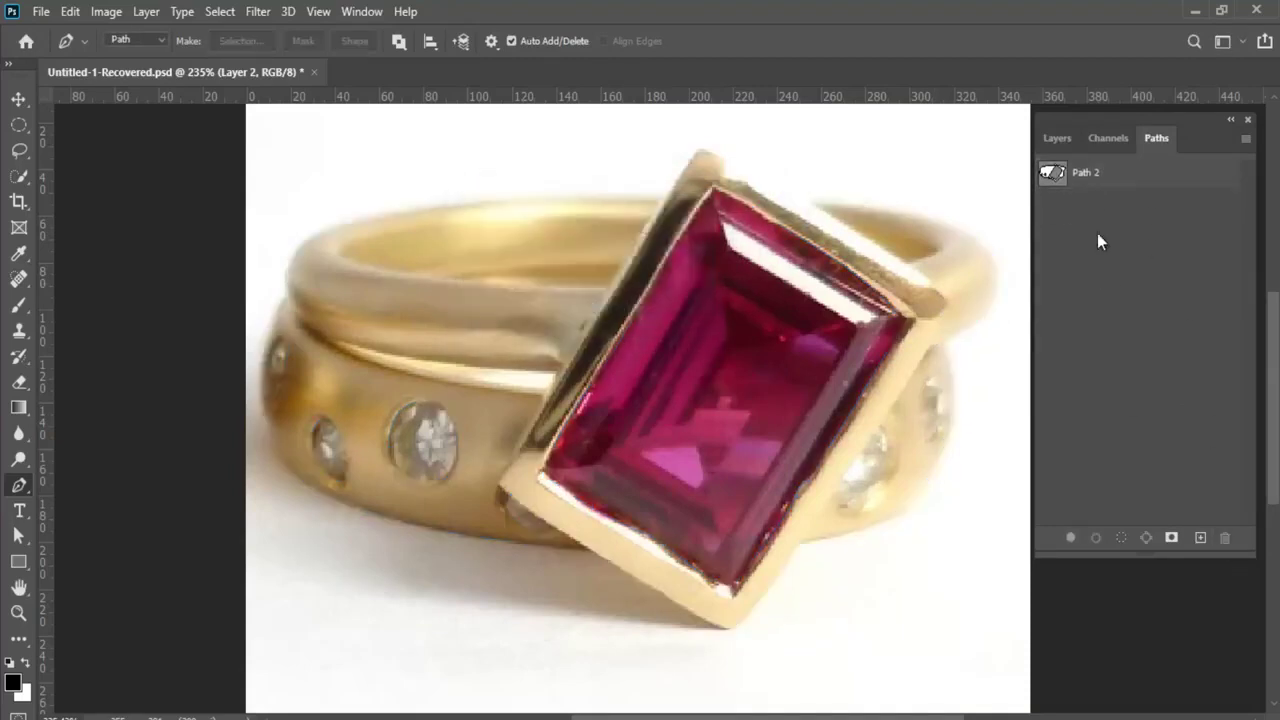
left_click(1100, 174)
left_click(687, 243, "ctrl")
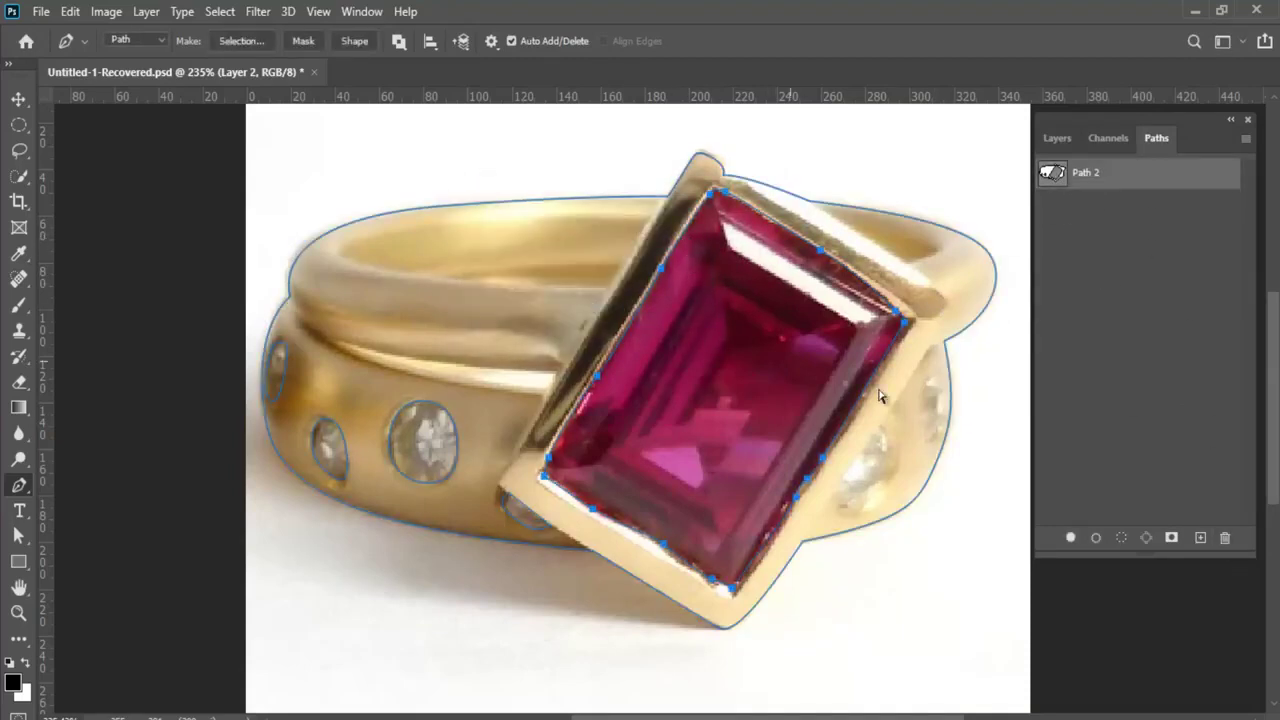
left_click(1197, 538)
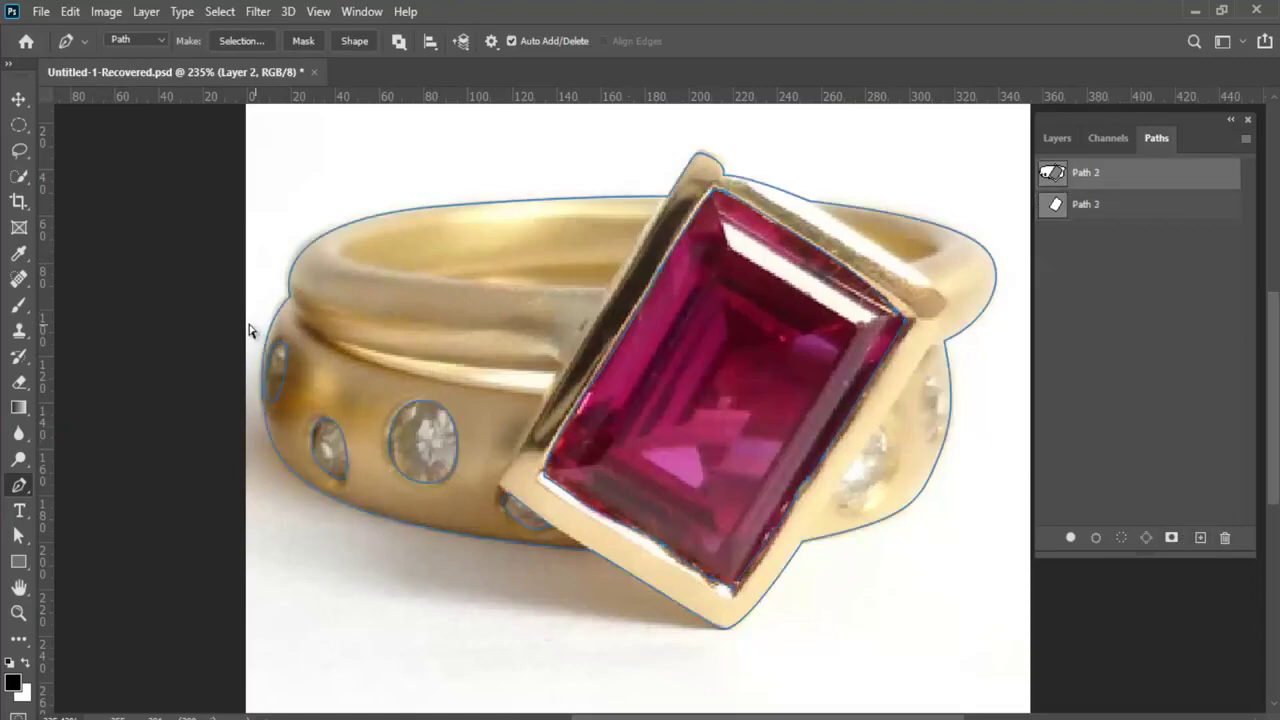
Create an empty Path 4 and select the lower-left diamond outlines in Path 2
left_click_drag(250, 330, 544, 530)
left_click(548, 527, "ctrl")
left_click(1131, 389)
left_click(1201, 537)
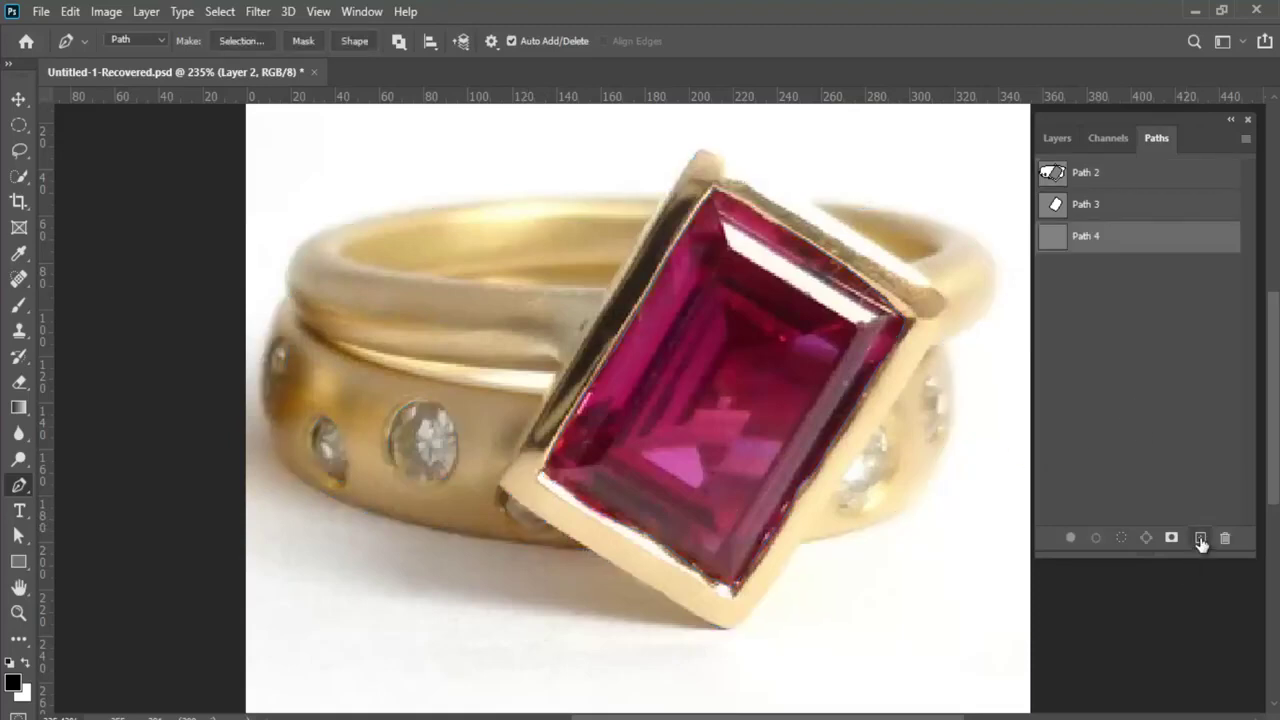
key("ctrl+v")
left_click(1100, 176)
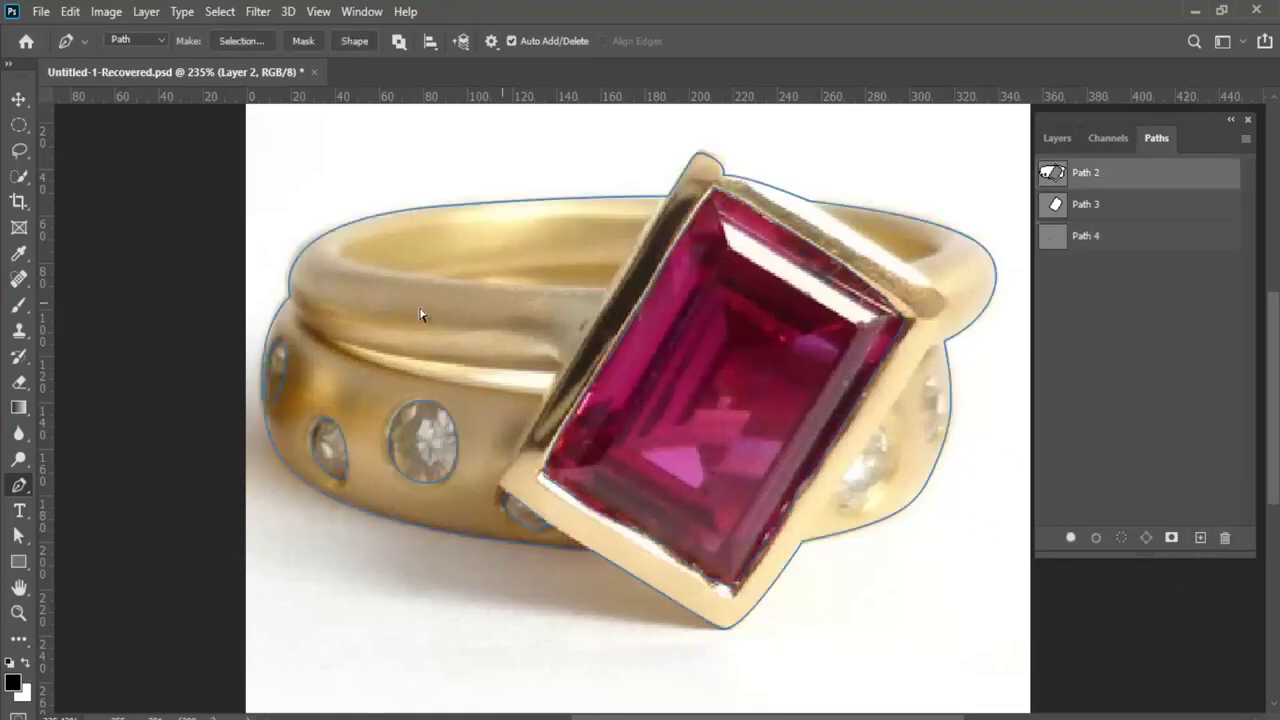
left_click_drag(205, 294, 560, 565)
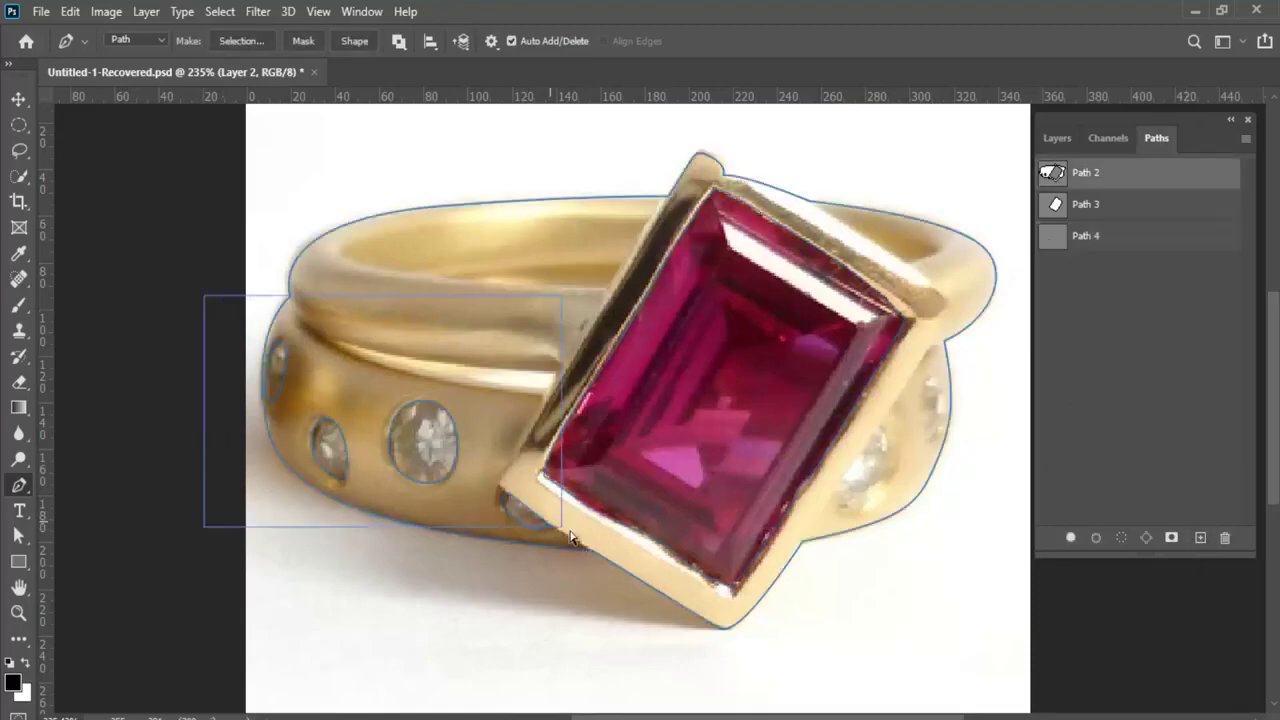
Paste the diamond outlines into Path 4 and delete the leftover ring segment
left_click(1132, 250)
key("ctrl+v")
key("Delete")
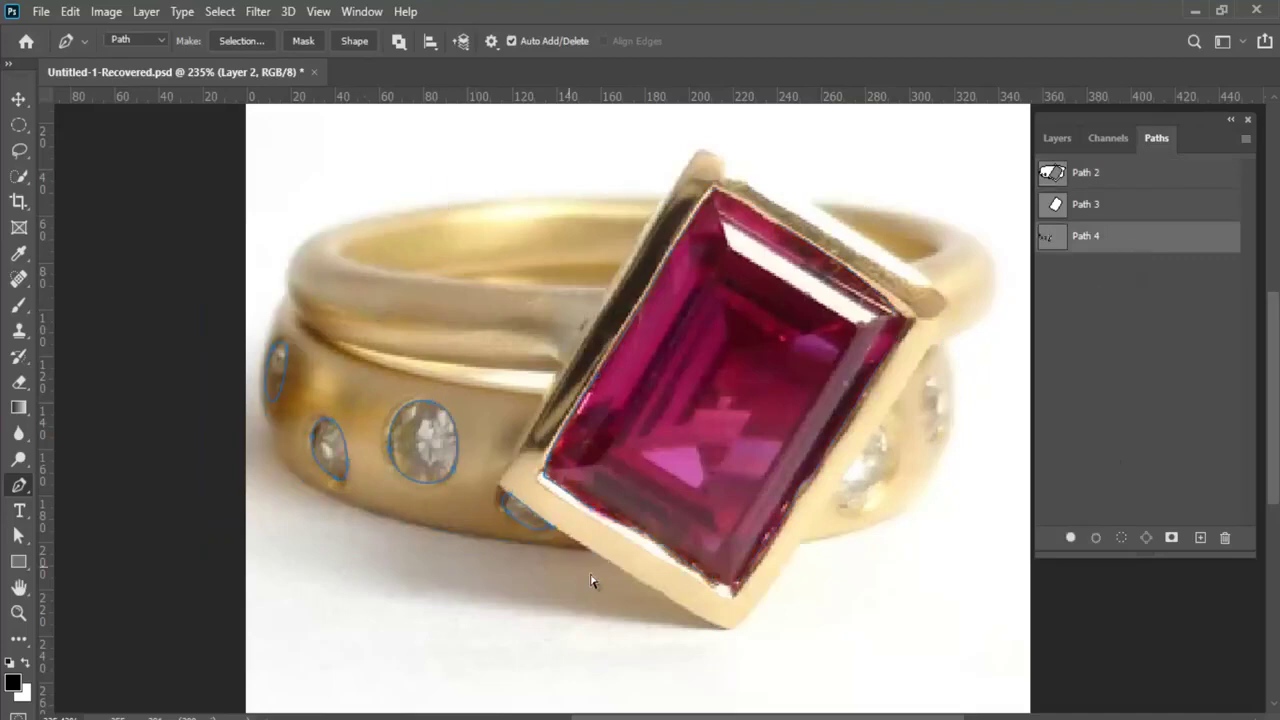
scroll(579, 534, "down", 2)
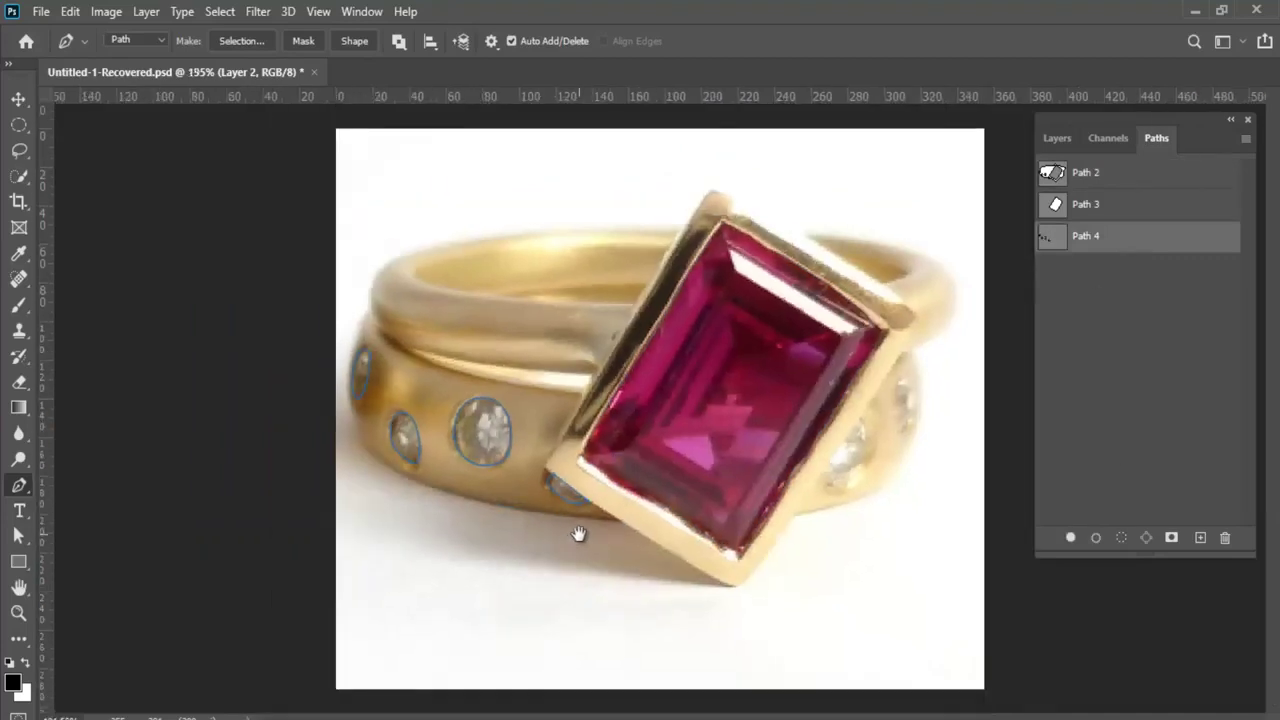
Load the red stone's outline as a selection and copy the stone onto a new layer
left_click(1122, 180)
left_click(1064, 149)
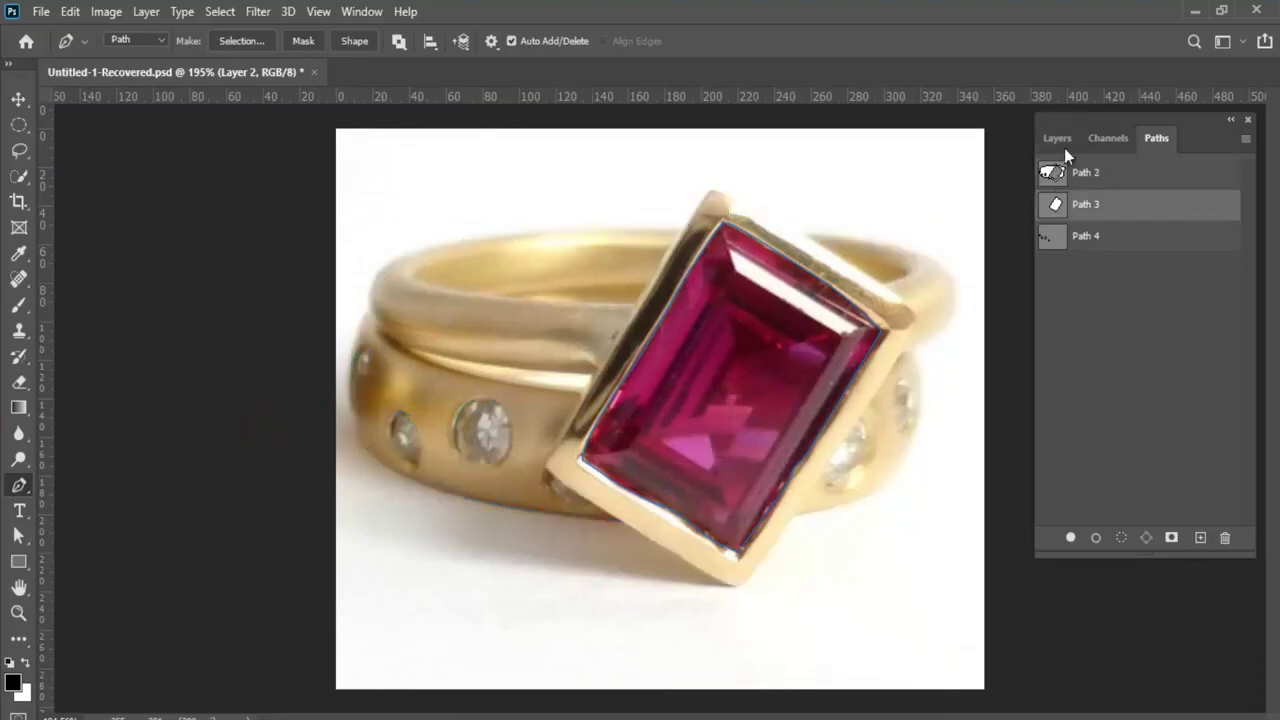
left_click(1058, 139)
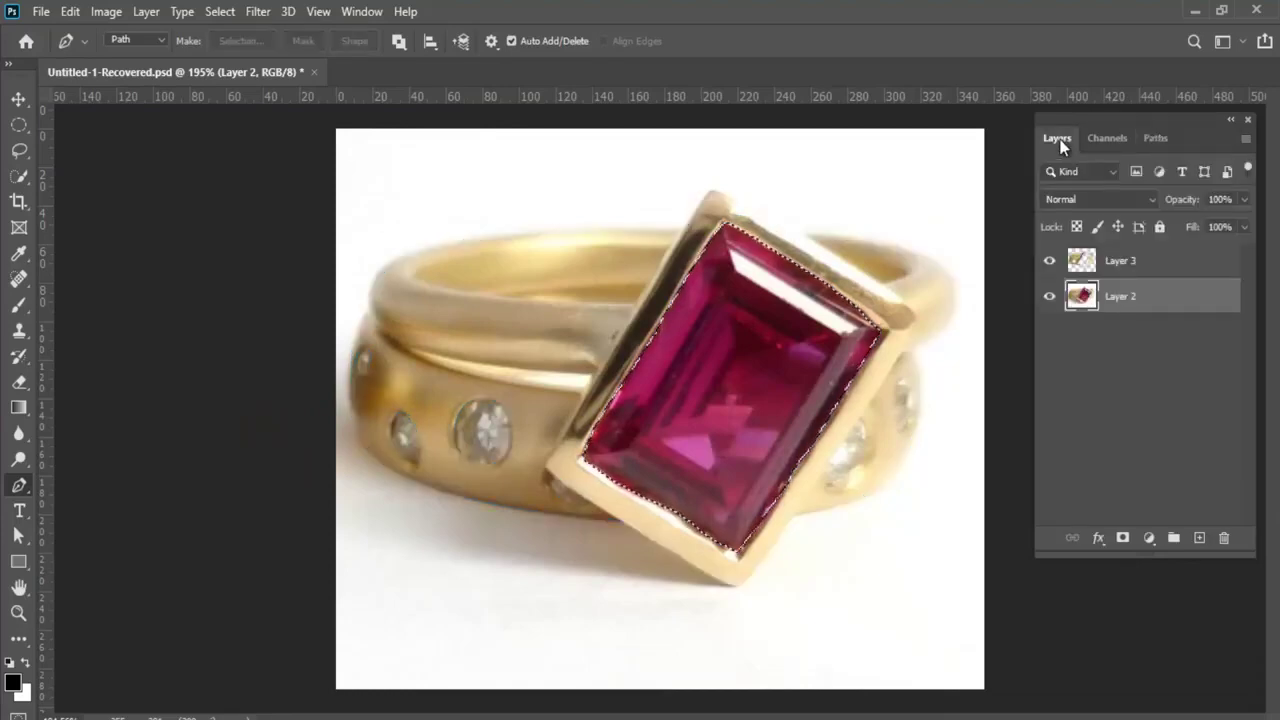
key("ctrl+j")
Delete the extra Layer 3 and Layer 4
left_click(1156, 138)
left_click(1062, 240)
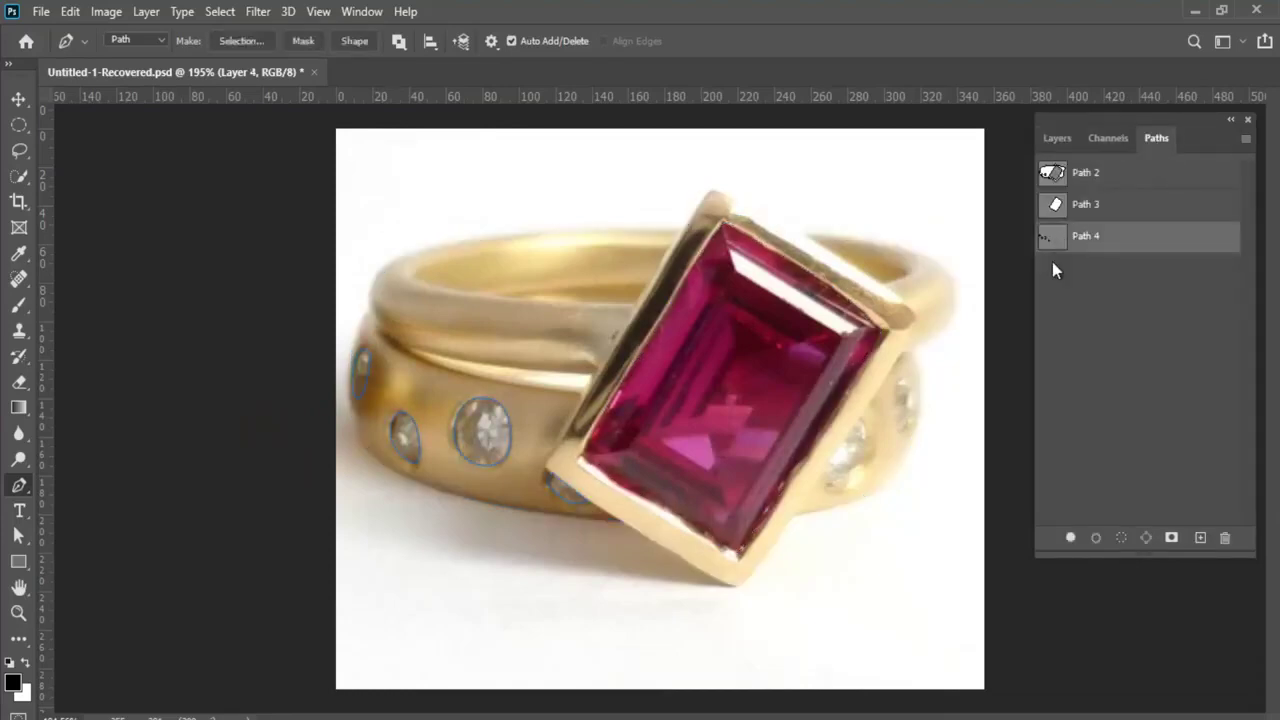
scroll(723, 434, "up", 2)
scroll(1014, 223, "up", 1)
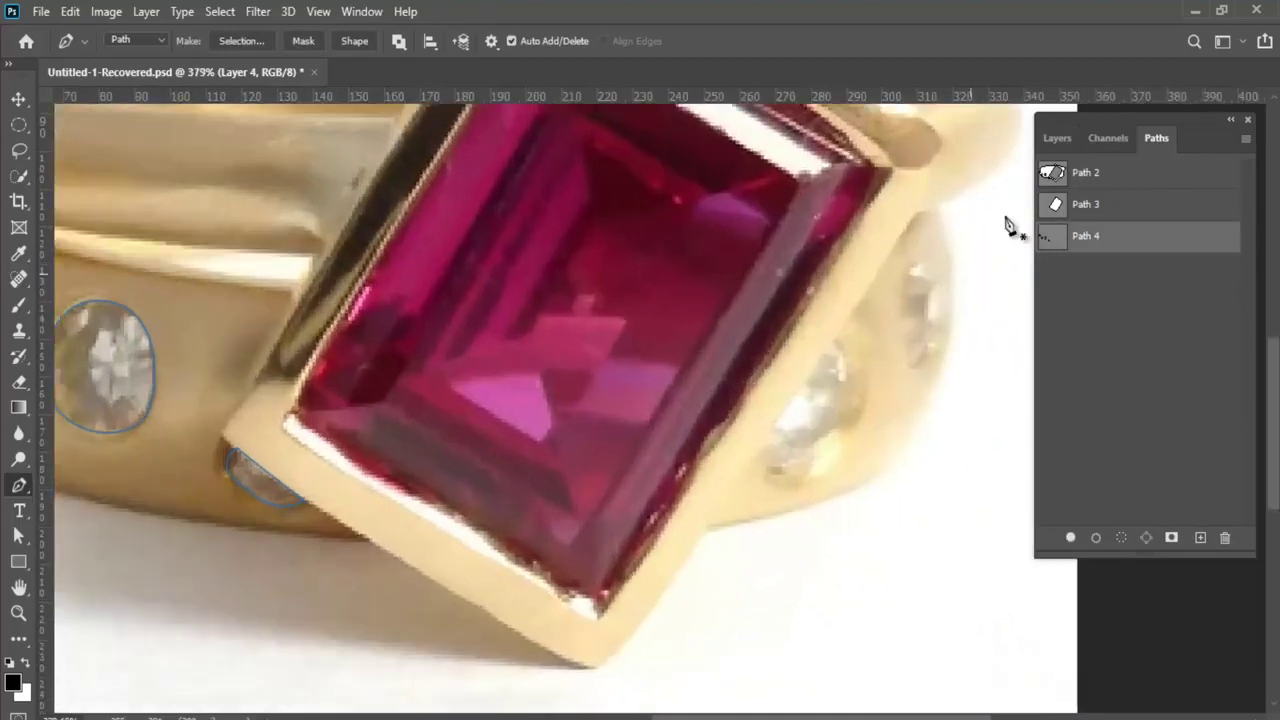
left_click(1067, 140)
left_click(1170, 262)
left_click(1120, 296, "shift")
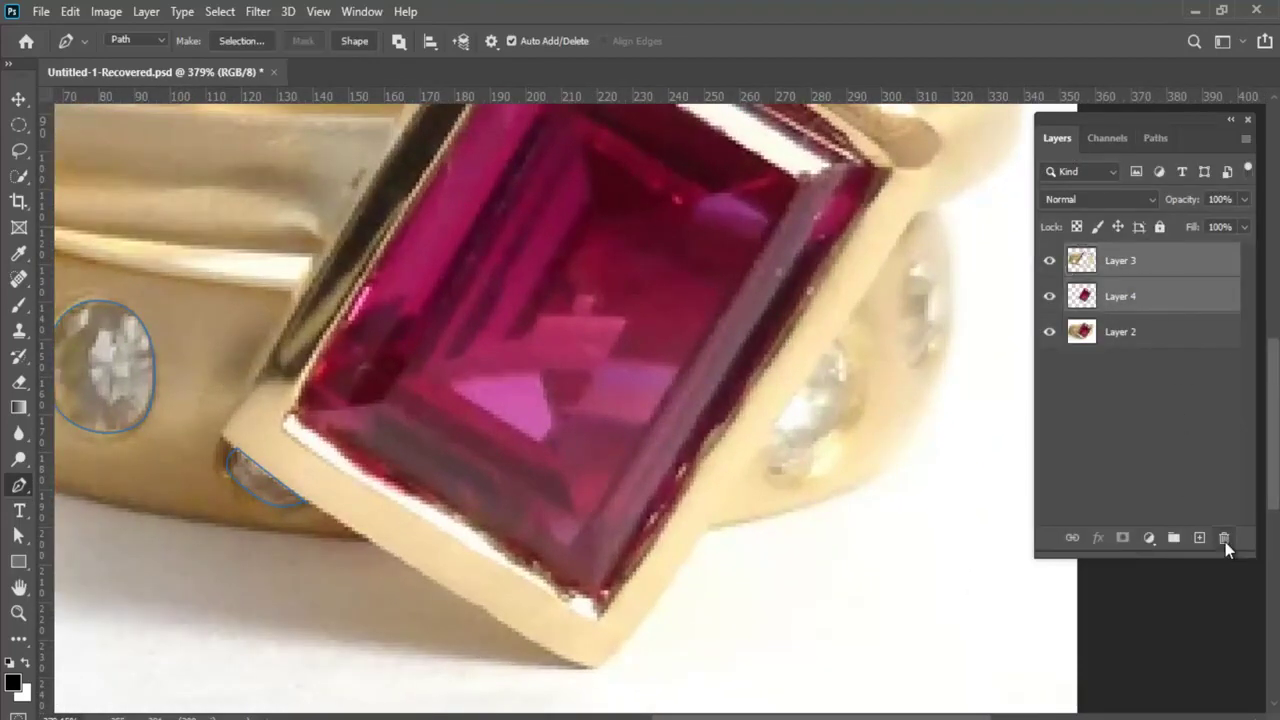
left_click(1223, 537)
left_click(549, 289)
left_click(1156, 138)
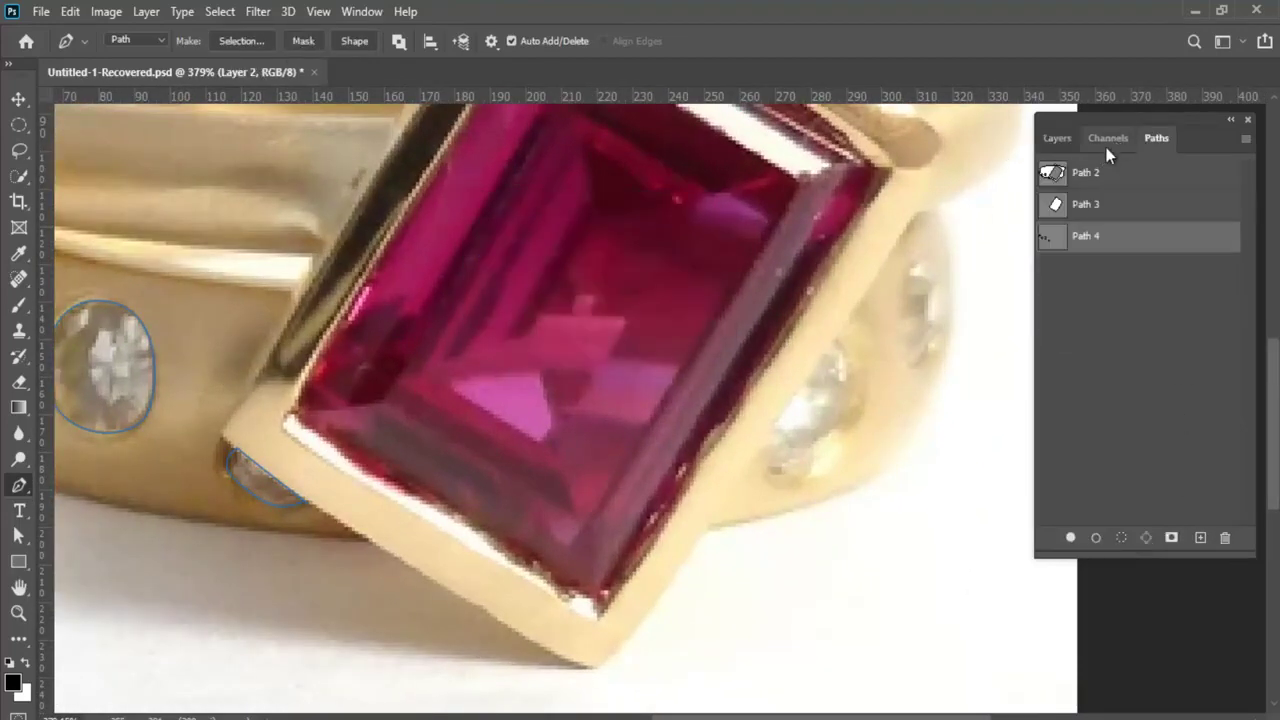
left_click(1107, 140)
In Path 2, draw a closed outline around the small right-side diamond
left_click(1156, 138)
left_click(1085, 172)
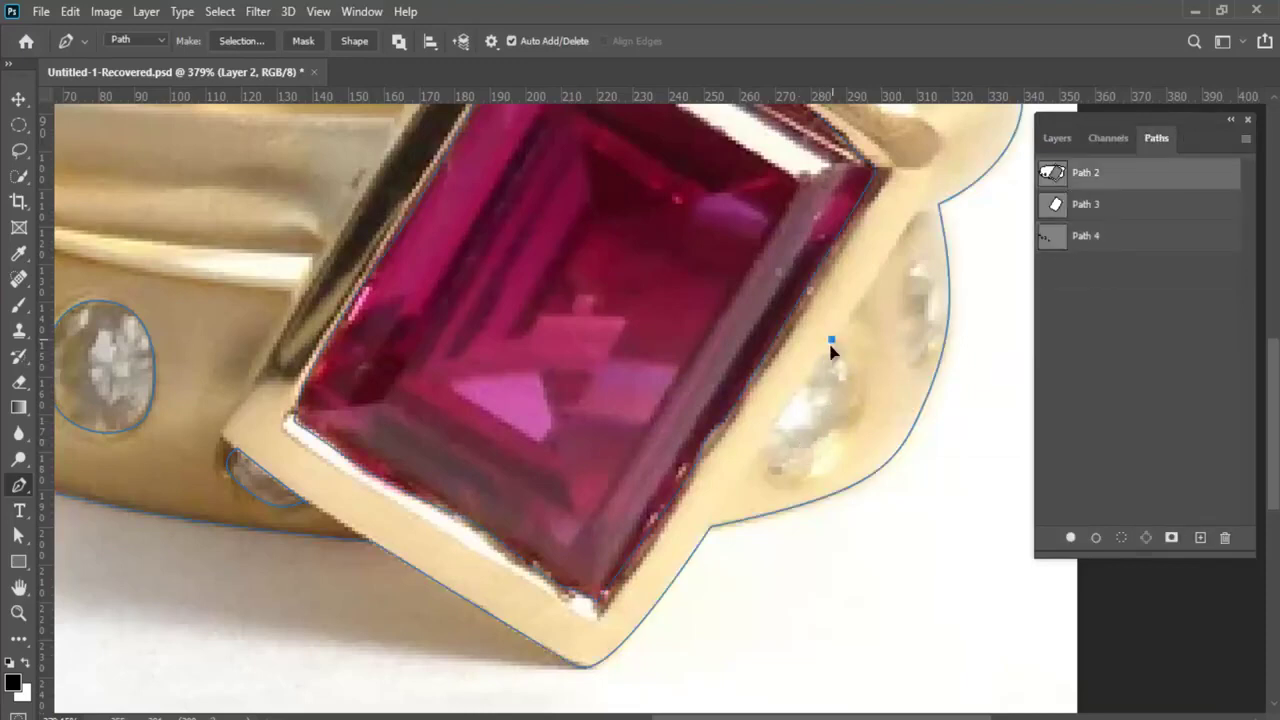
left_click(764, 449)
left_click_drag(815, 448, 834, 429)
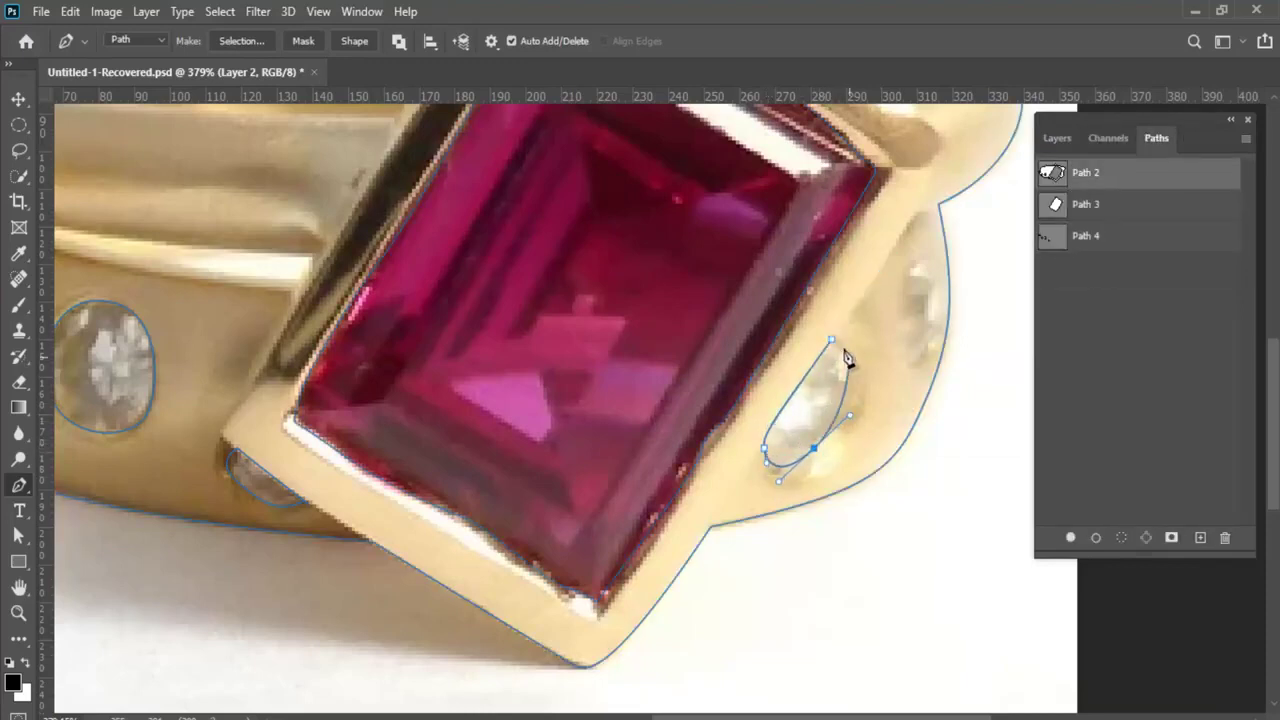
left_click_drag(831, 341, 815, 340)
scroll(815, 340, "up", 2)
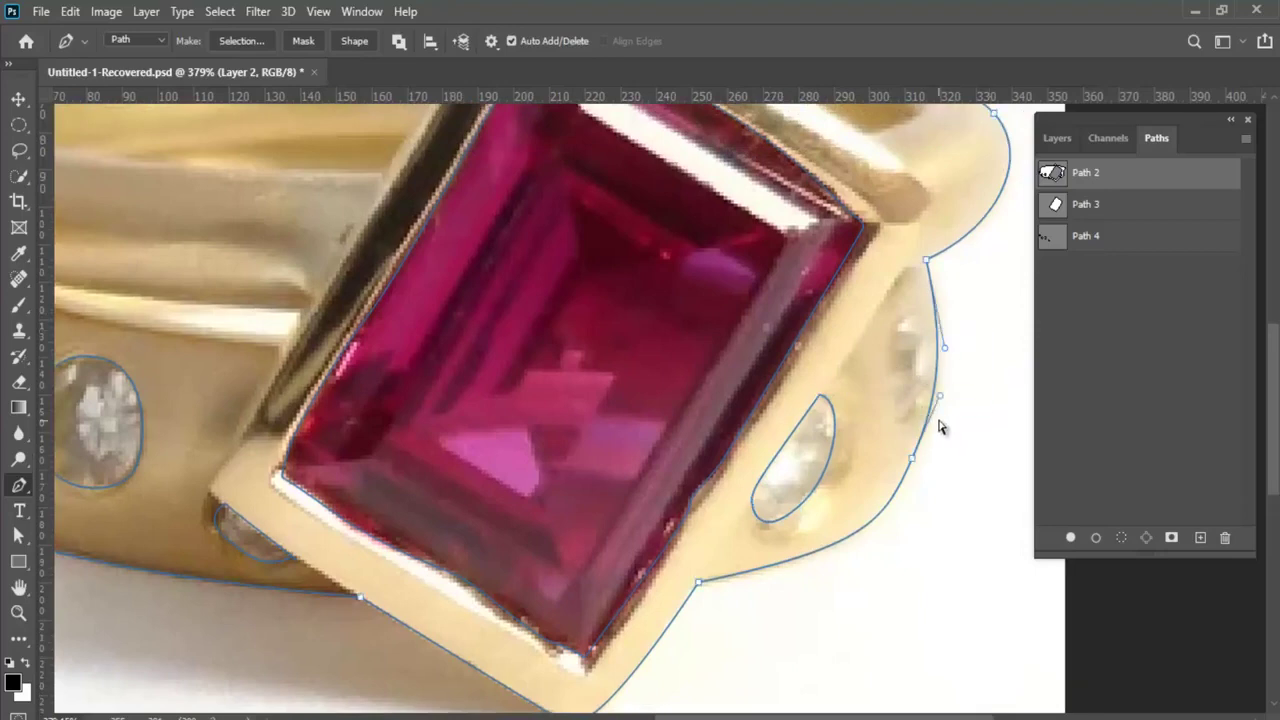
Delete the ring's right-edge segment and redraw it as a curve hugging the band
left_click_drag(968, 410, 900, 515)
key("Delete")
scroll(814, 566, "down", 1)
left_click_drag(737, 540, 854, 523)
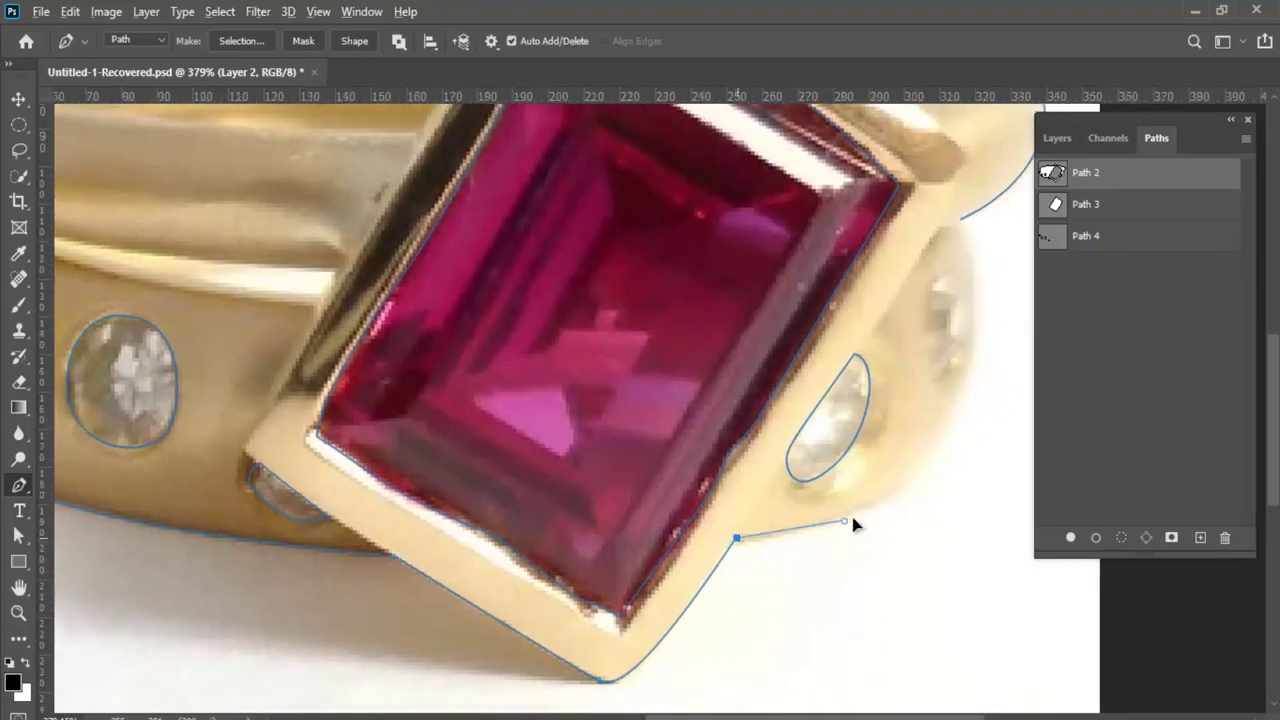
scroll(912, 486, "down", 2)
left_click_drag(864, 368, 830, 228)
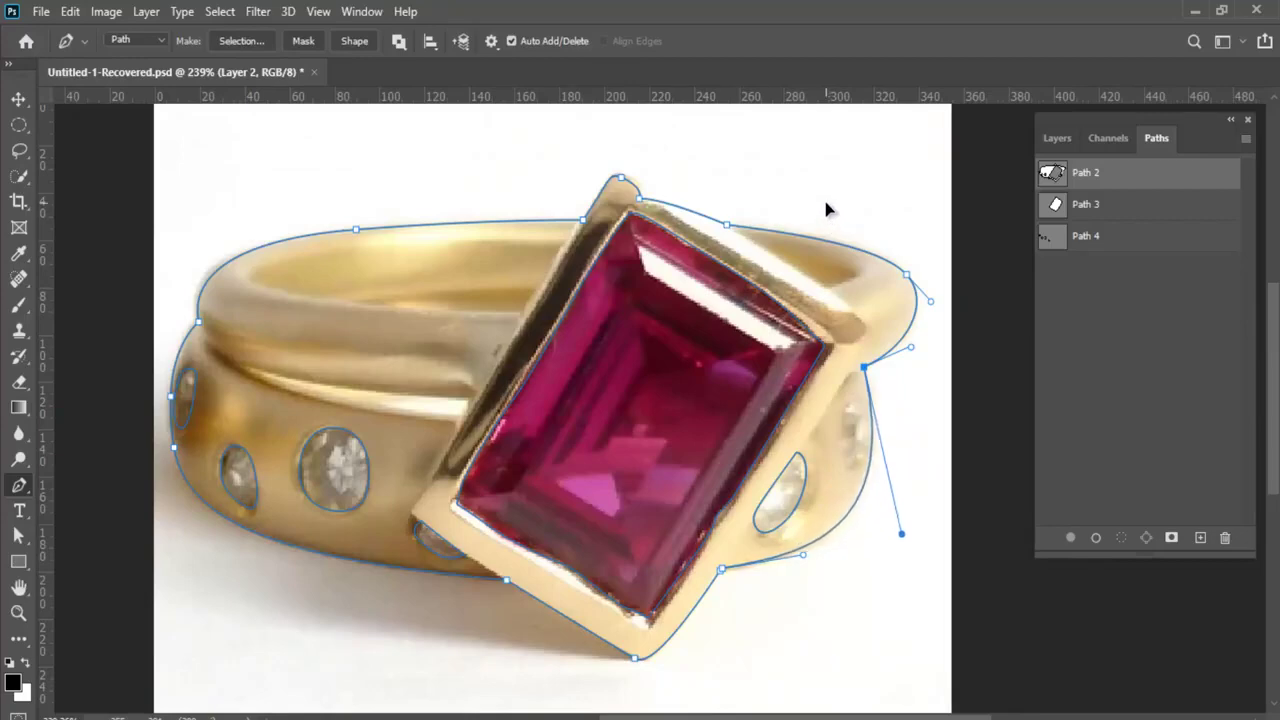
left_click(855, 490, "ctrl")
scroll(855, 490, "up", 2)
Draw a closed outline around the far-right small diamond
left_click(842, 372)
left_click_drag(858, 472, 874, 470)
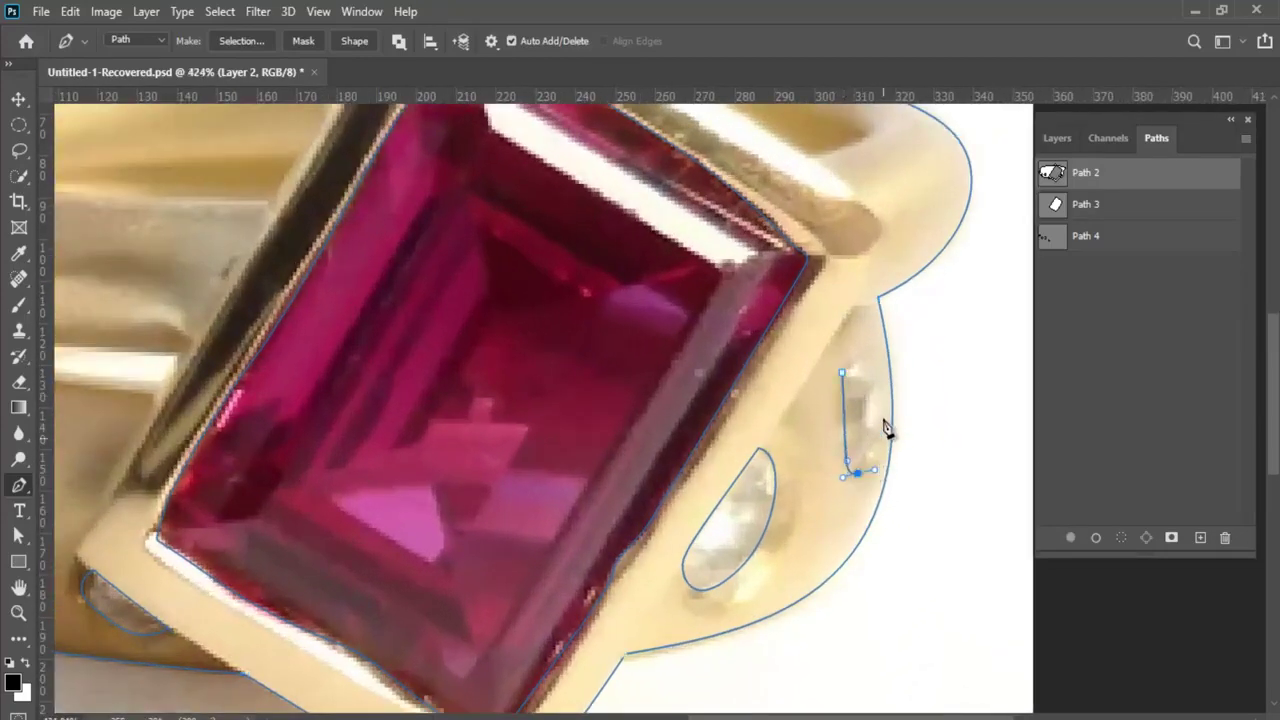
left_click(881, 398)
left_click(842, 372)
scroll(838, 510, "down", 3)
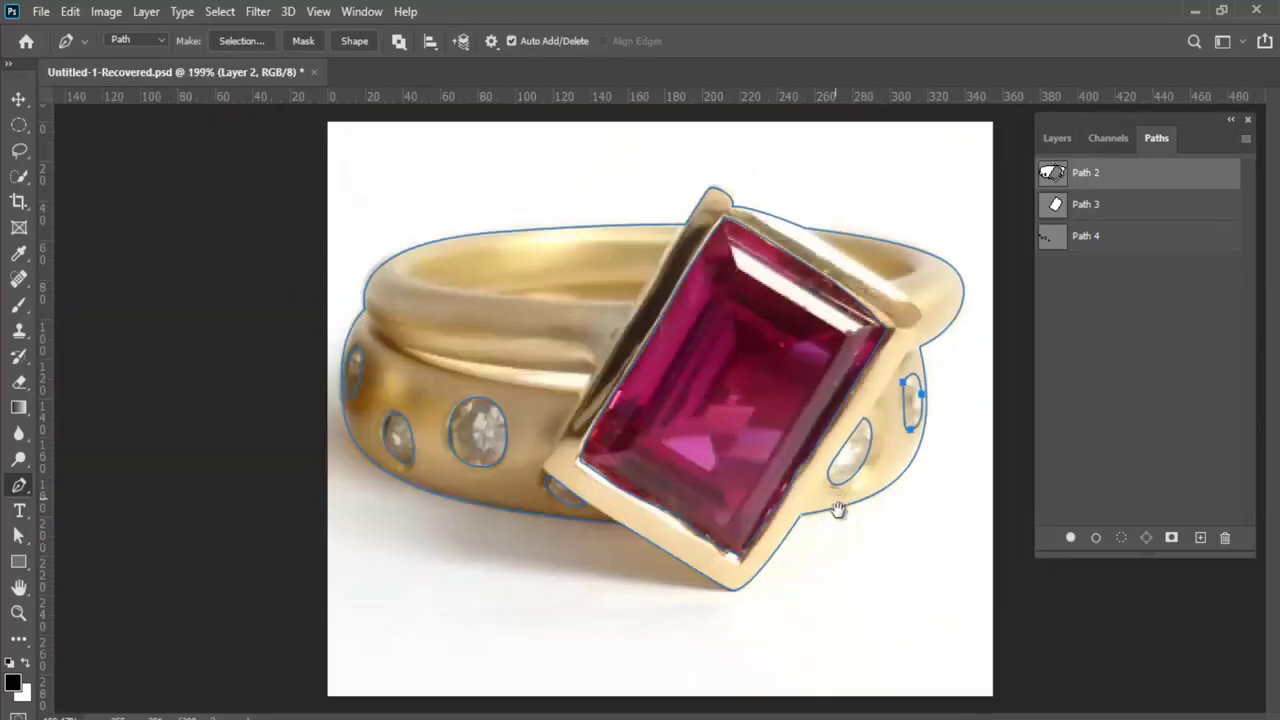
Copy the ring's gold metal from the ring outline path onto a new layer
key("ctrl+Return")
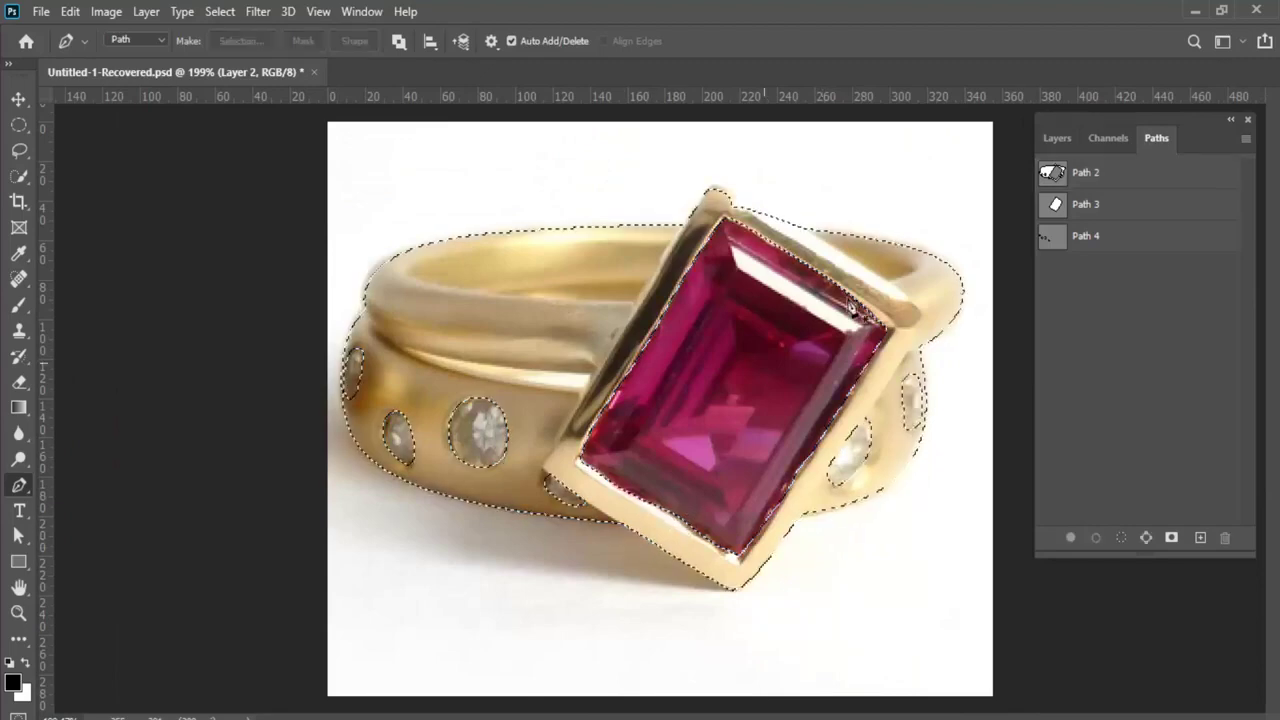
left_click(1057, 138)
key("ctrl+j")
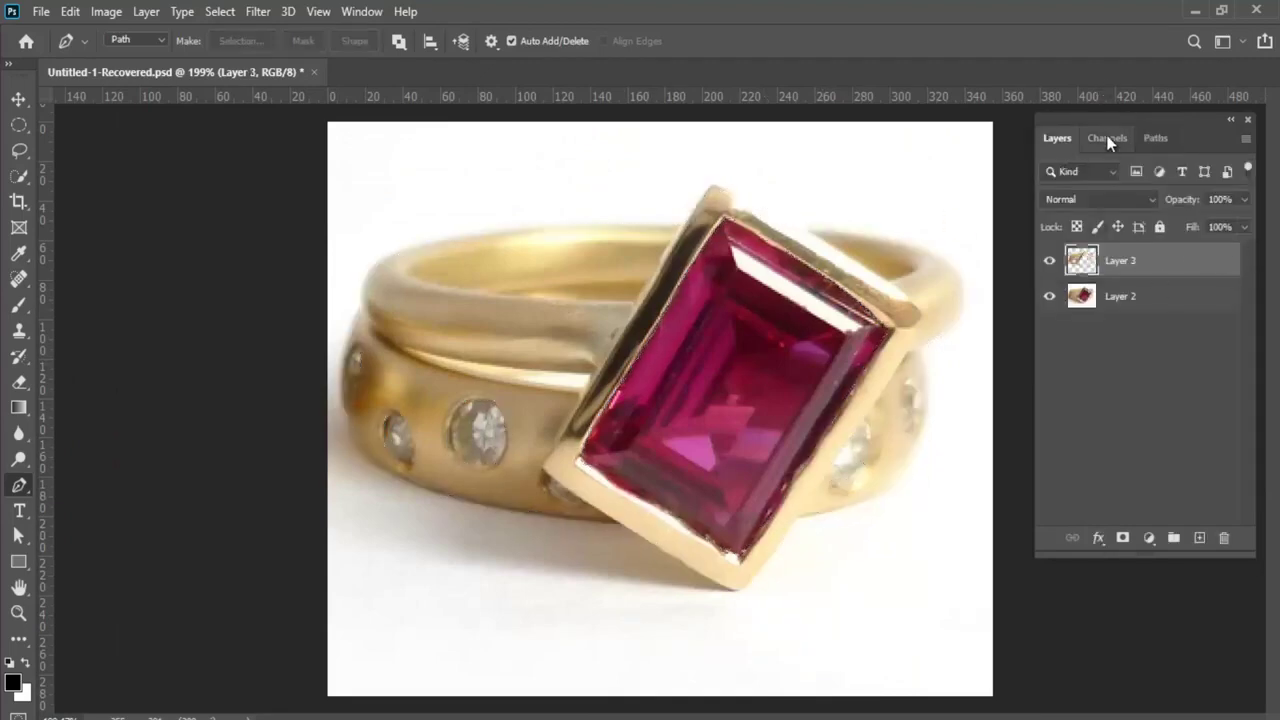
Load Path 3 as a selection and copy the red stone onto its own layer
left_click(1107, 138)
left_click(1158, 138)
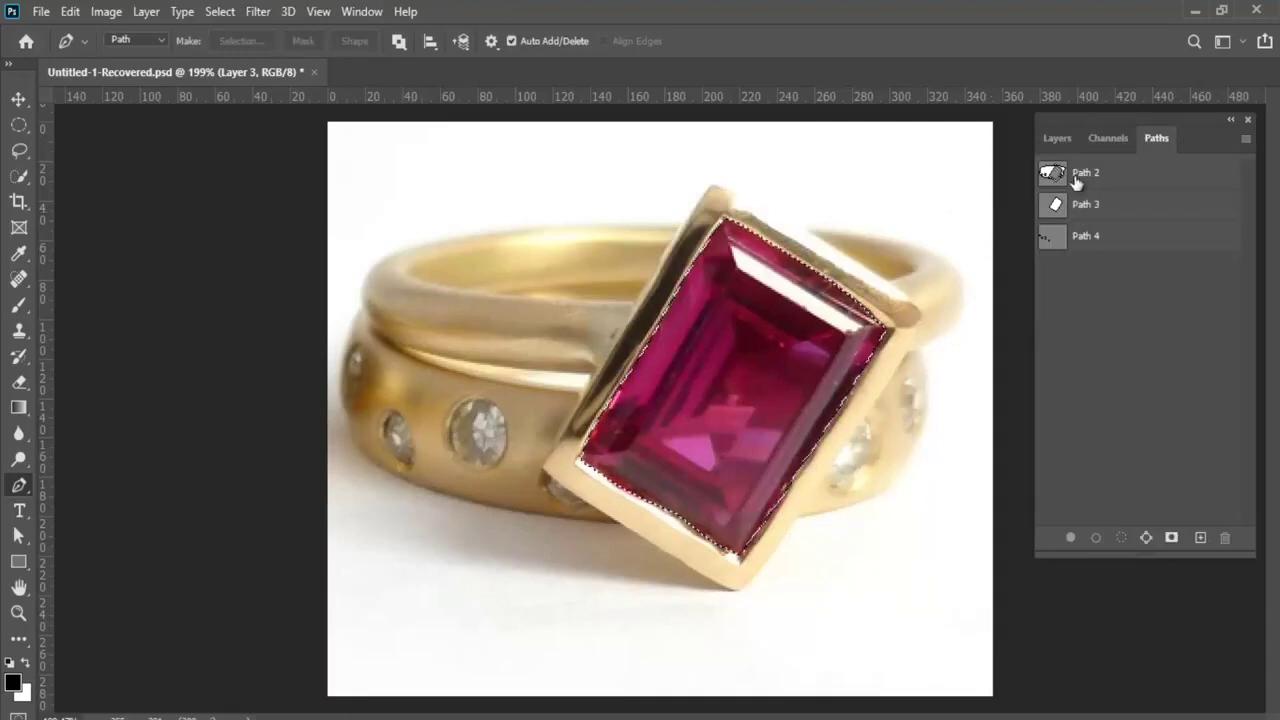
left_click(1057, 138)
left_click(1130, 298)
key("ctrl+j")
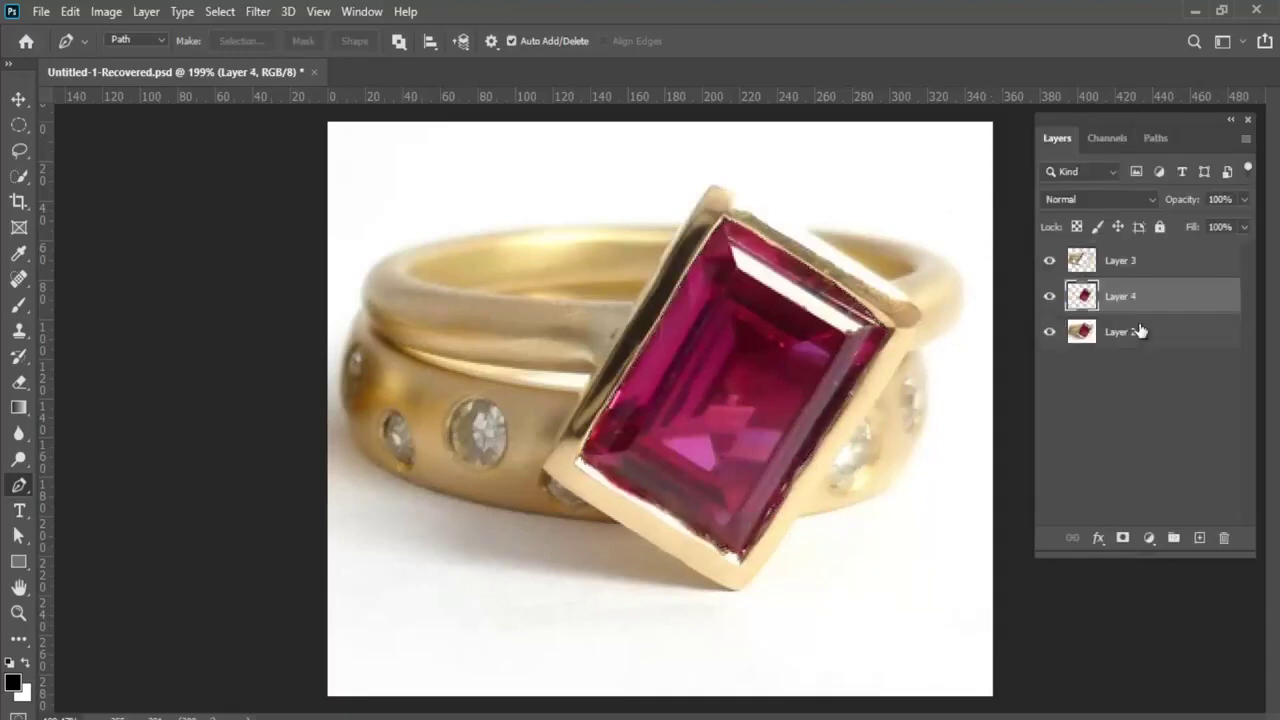
Select the original photo layer and show the Path 2 ring outline on the canvas
left_click(1130, 331)
left_click(1155, 139)
left_click(1082, 238)
left_click(1112, 180)
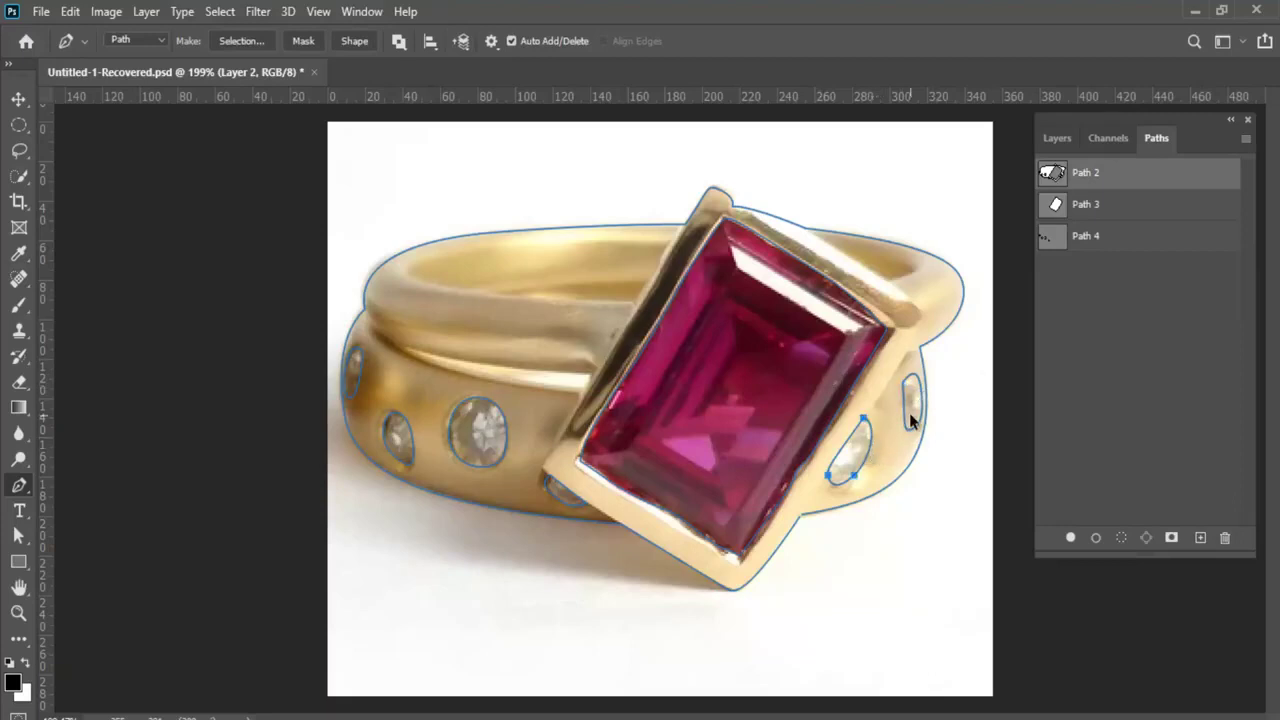
Load the side-diamond path as a selection and copy the diamonds onto a new layer
left_click(1050, 243)
left_click(1070, 246, "ctrl")
left_click(1057, 138)
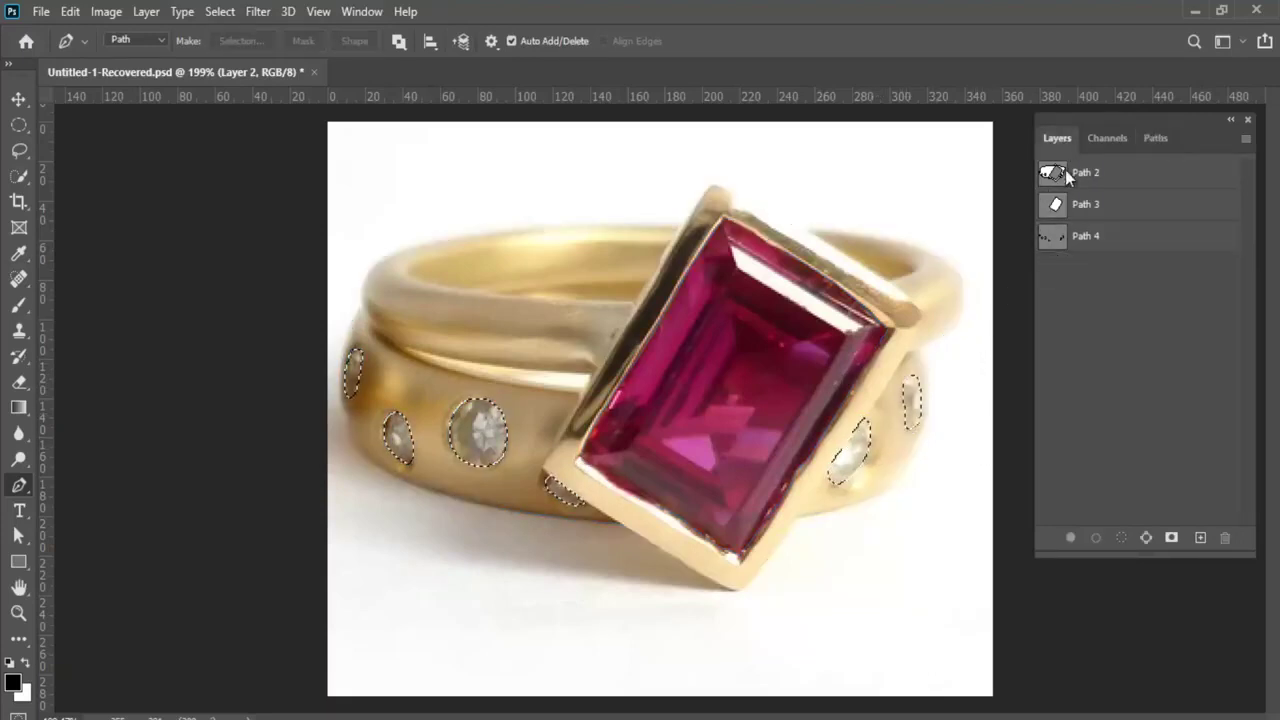
key("ctrl+j")
Rename the layers to 'red stone', 'diamond' and 'metal'
double_click(1120, 296)
type("red stone")
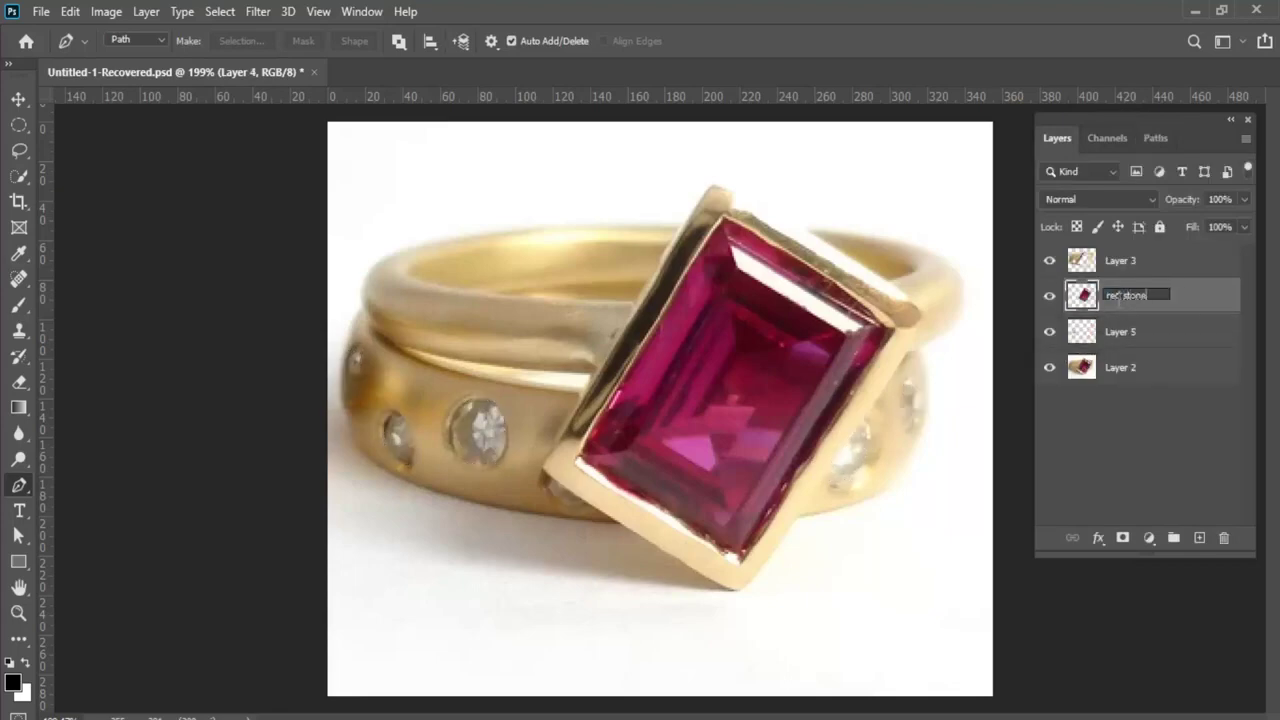
key("Return")
double_click(1120, 331)
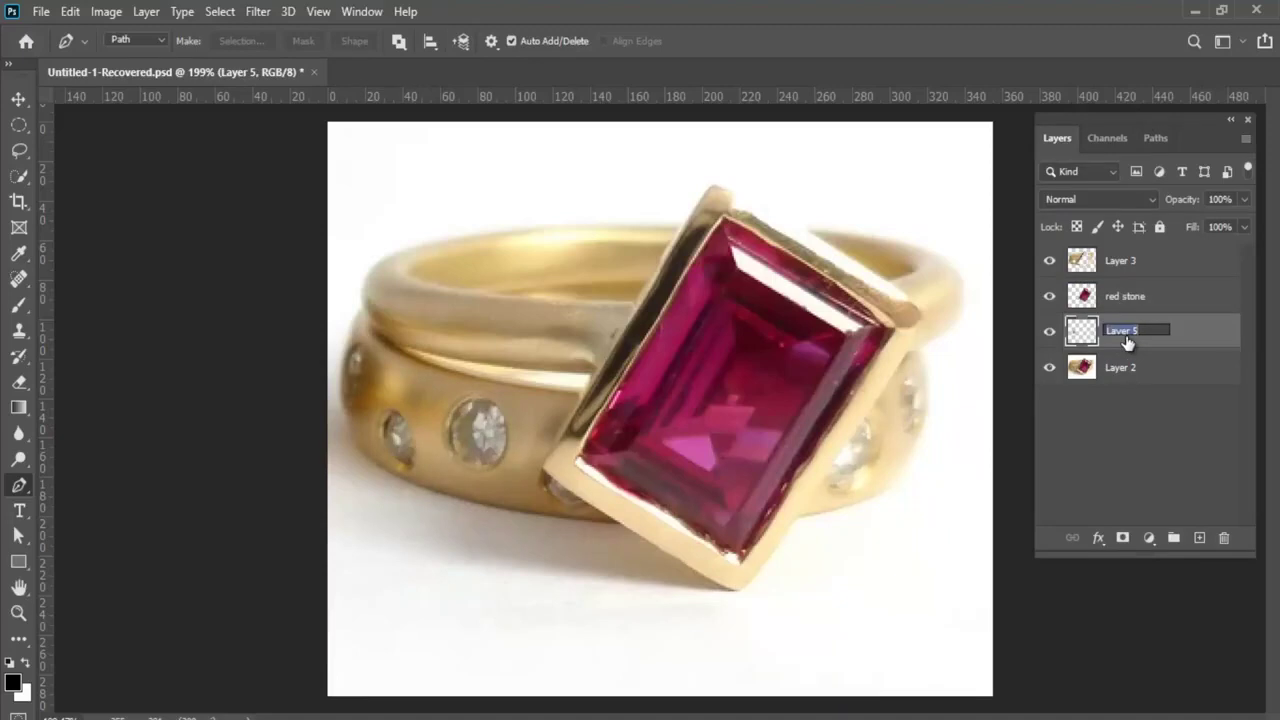
type("diamon")
key("Return")
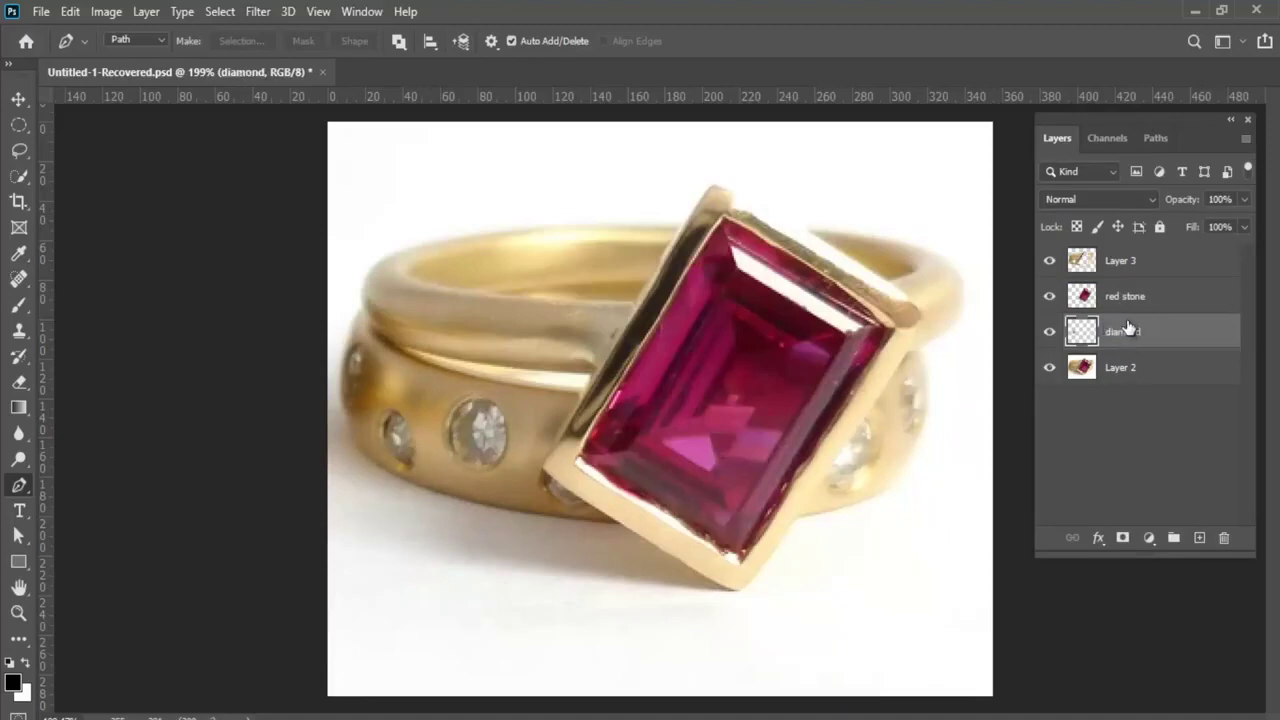
double_click(1120, 261)
type("tal")
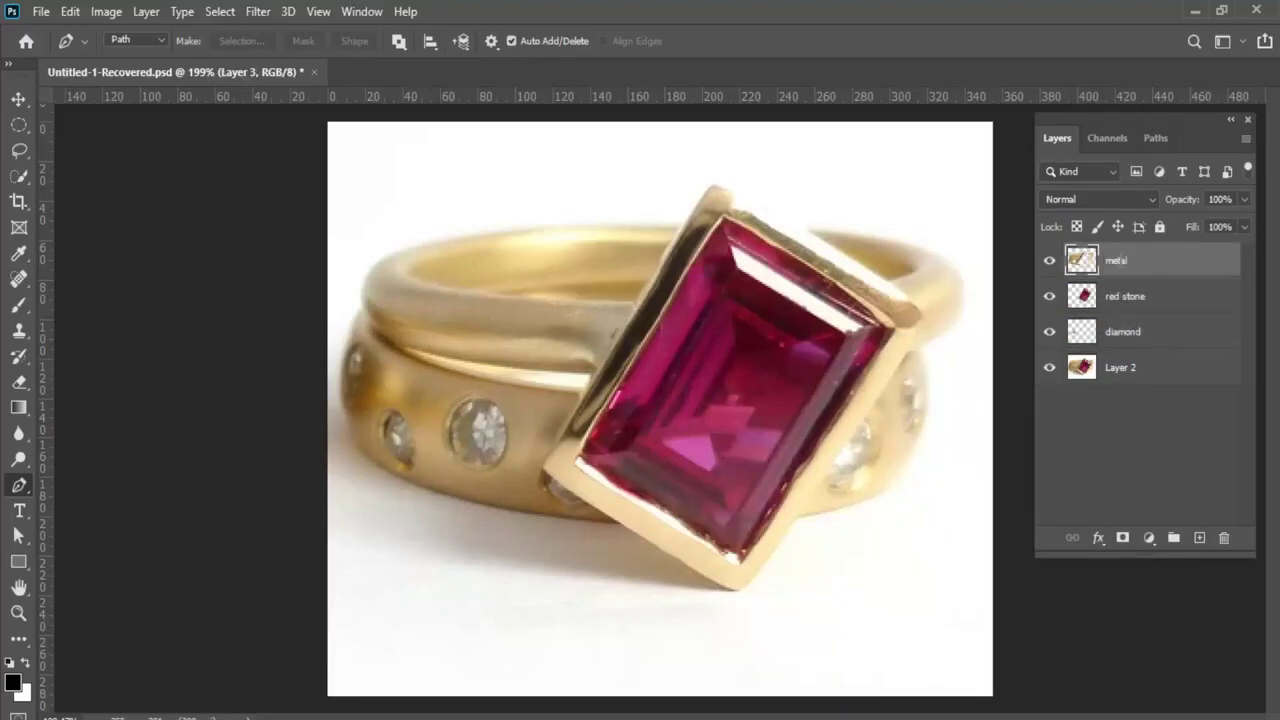
key("Return")
Add a new layer above the original photo filled with white
left_click(1117, 370)
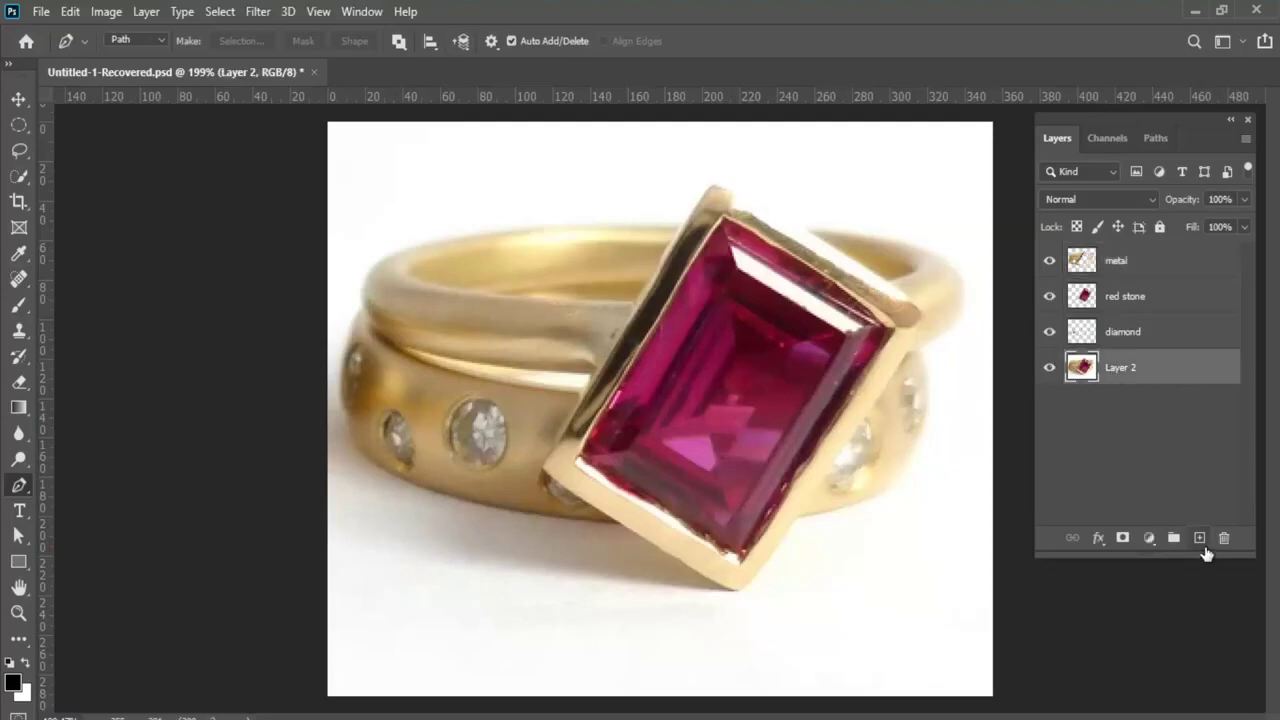
left_click(1199, 538)
key("ctrl+BackSpace")
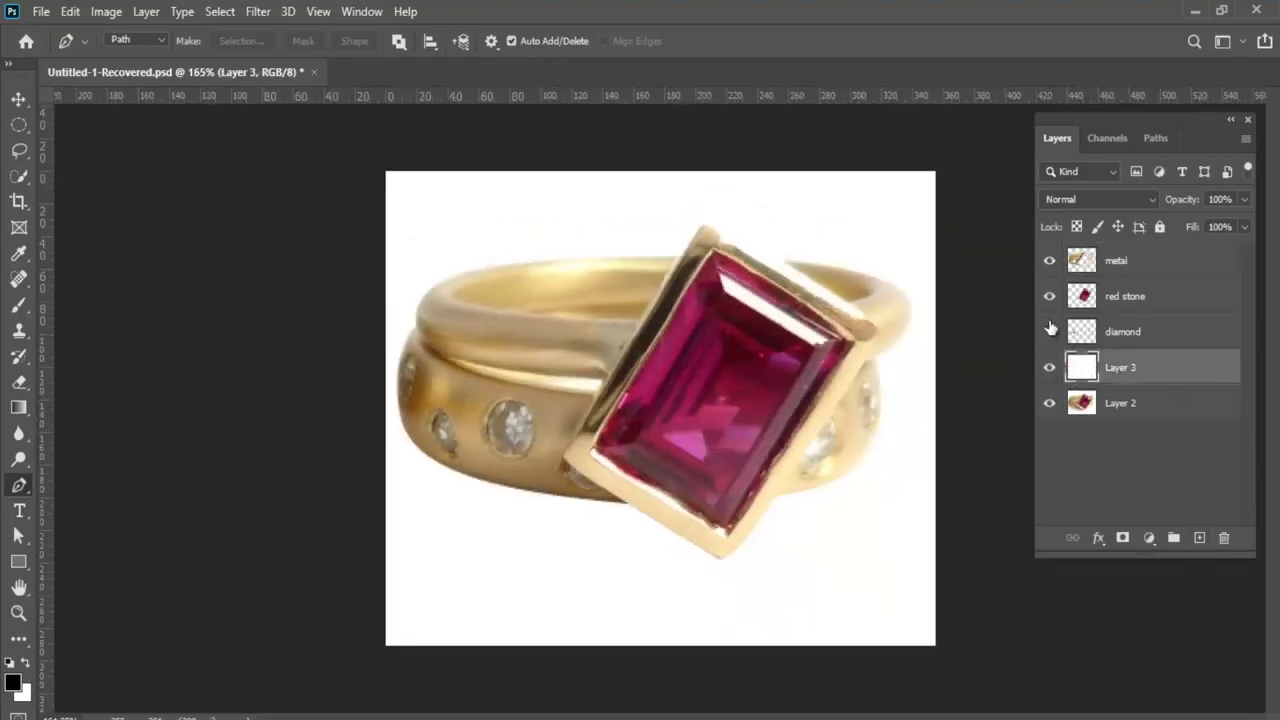
Hide the diamond and red stone layers, leaving the metal layer selected
left_click(1050, 331)
left_click(1049, 296)
key("v")
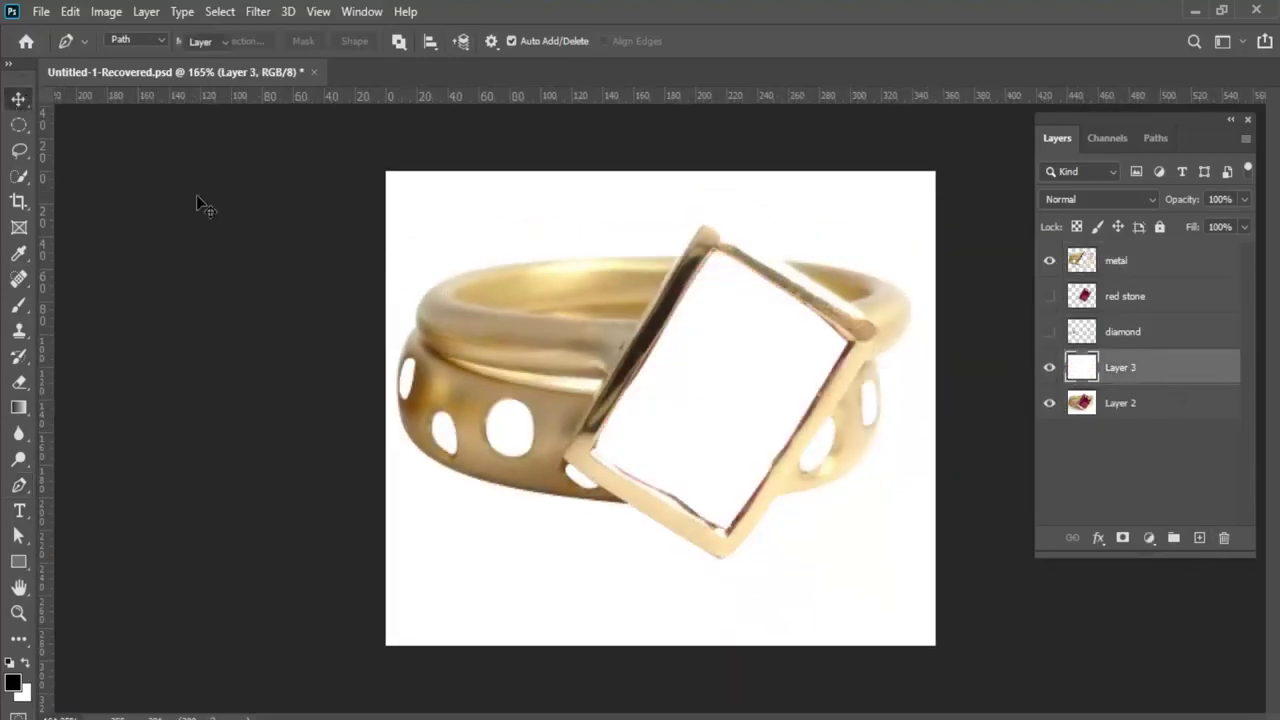
scroll(523, 343, "up", 3)
left_click(523, 343)
Paint sampled warm gold over the ring's lower-left band with a small soft brush
key("b")
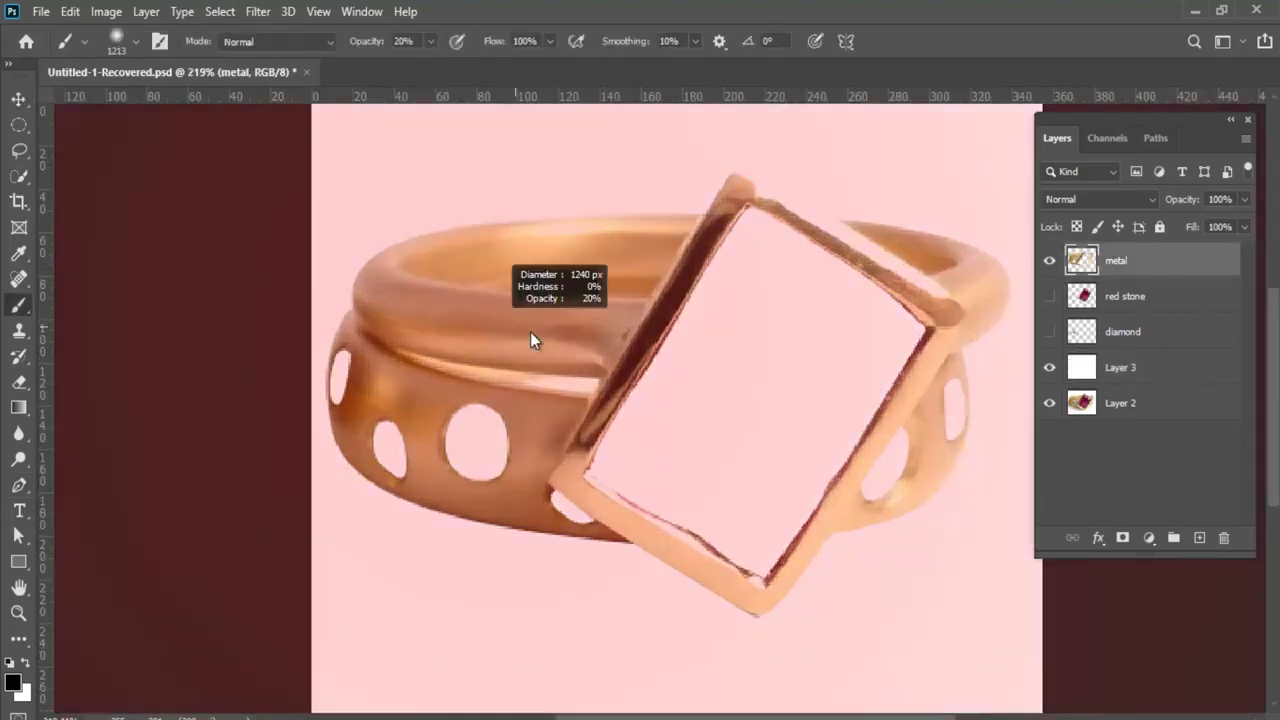
left_click_drag(530, 332, 545, 340)
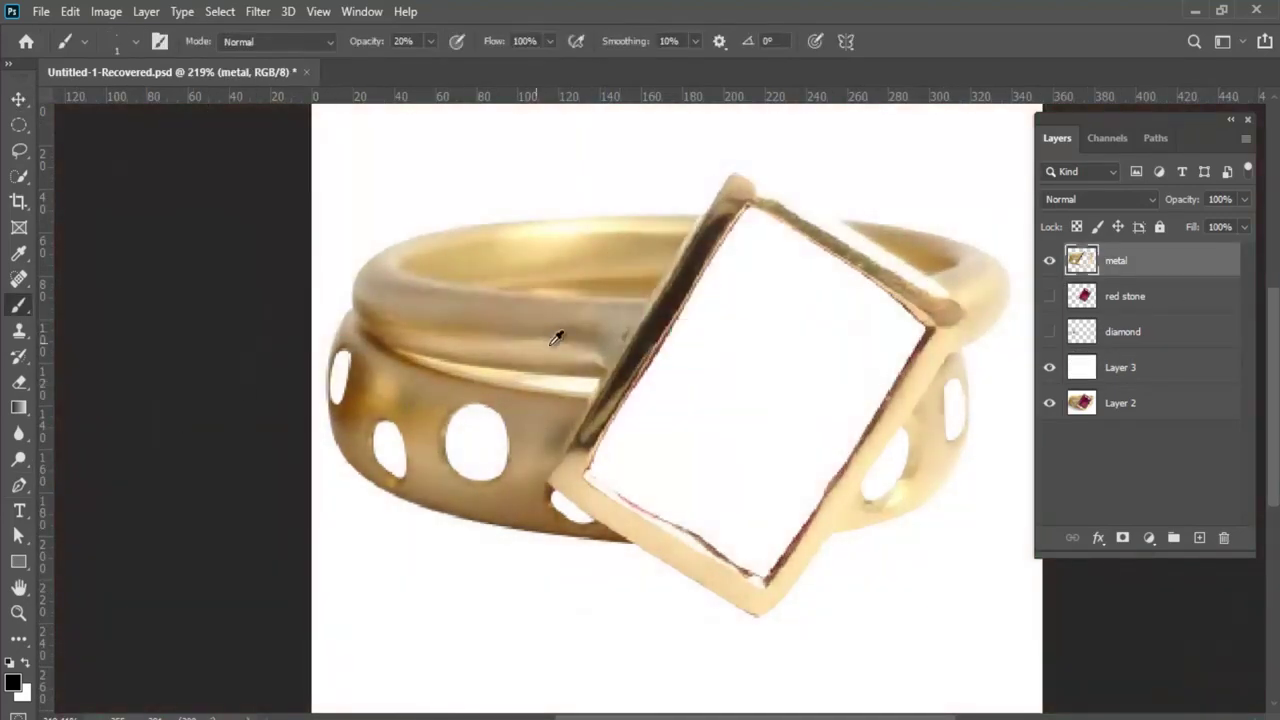
left_click(550, 425, "alt")
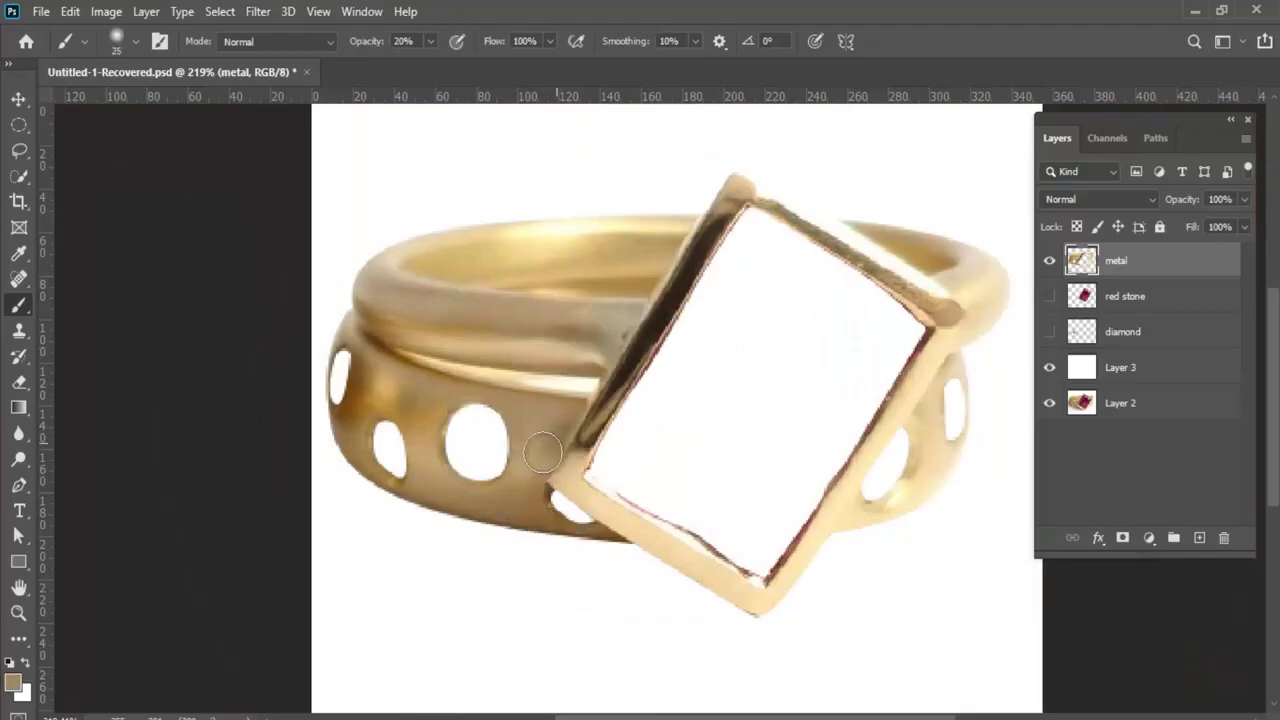
scroll(755, 438, "up", 2)
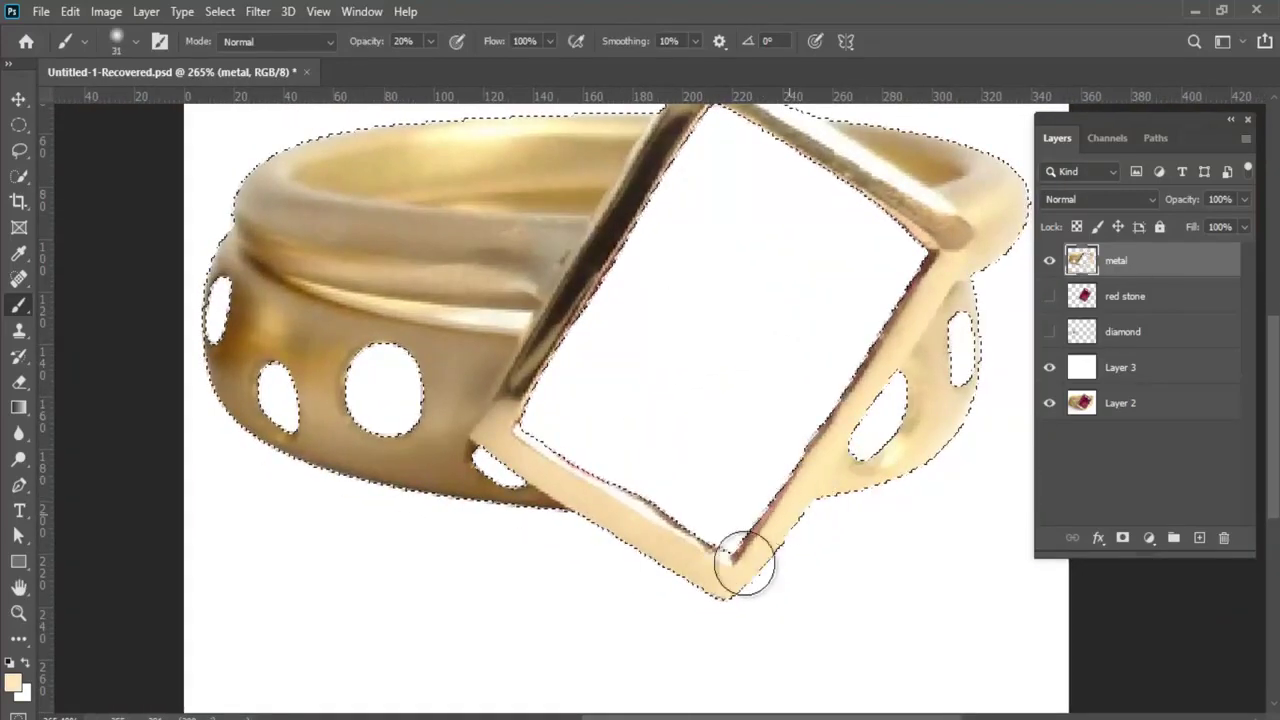
left_click(699, 540, "alt")
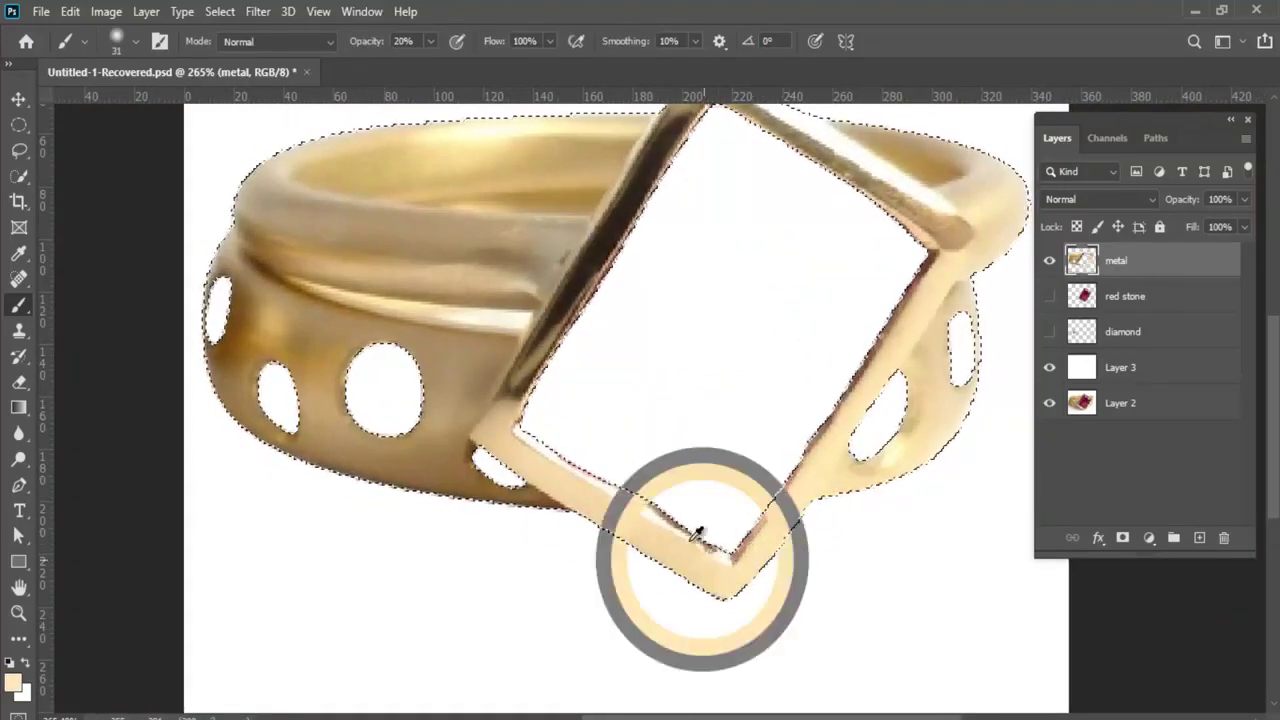
left_click(495, 425, "alt")
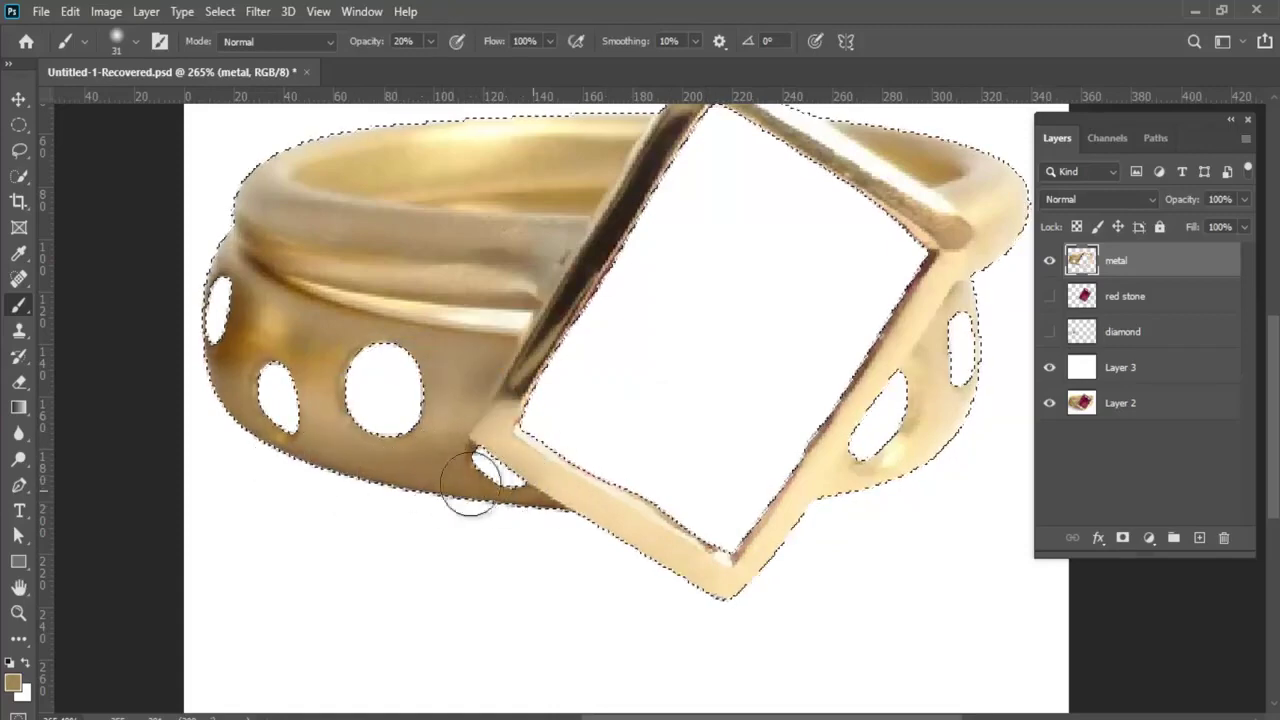
mouse_move(470, 485)
left_mouse_down()
mouse_move(250, 430)
mouse_move(290, 310)
left_mouse_up()
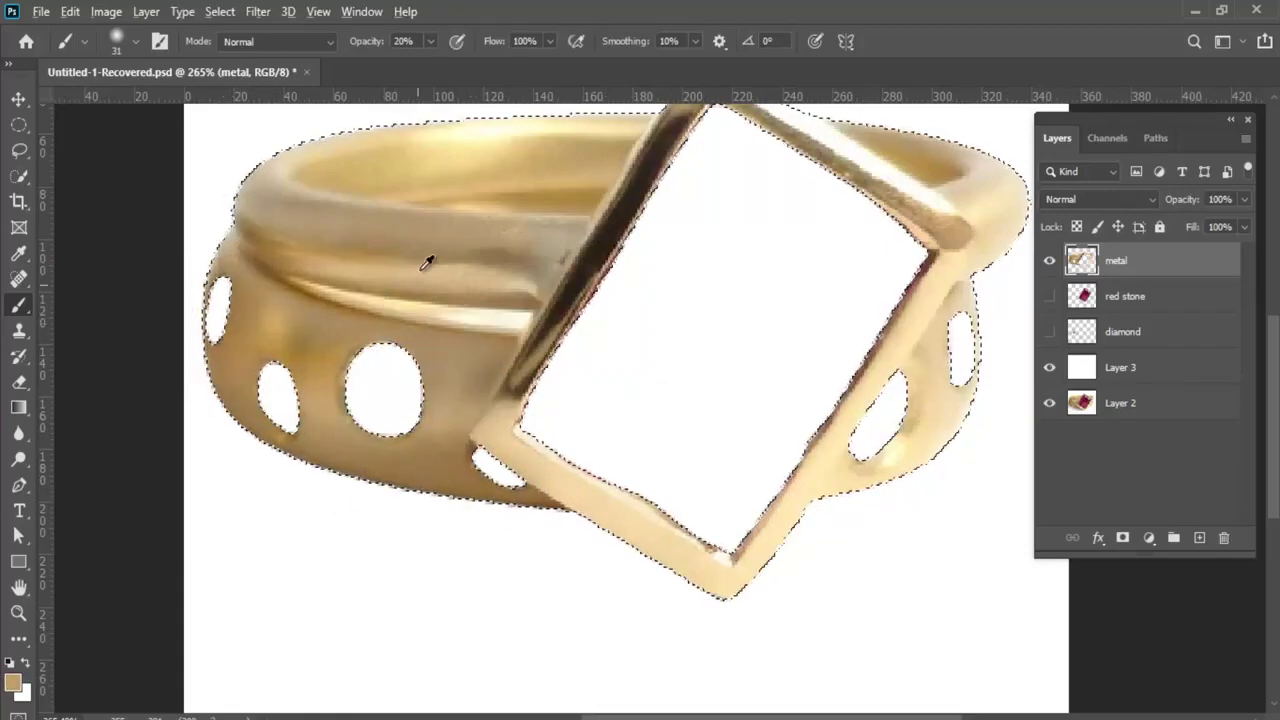
Paint pale cream gold over the dark shadow on the setting's left edge
scroll(460, 280, "up", 3)
left_click(567, 323, "alt")
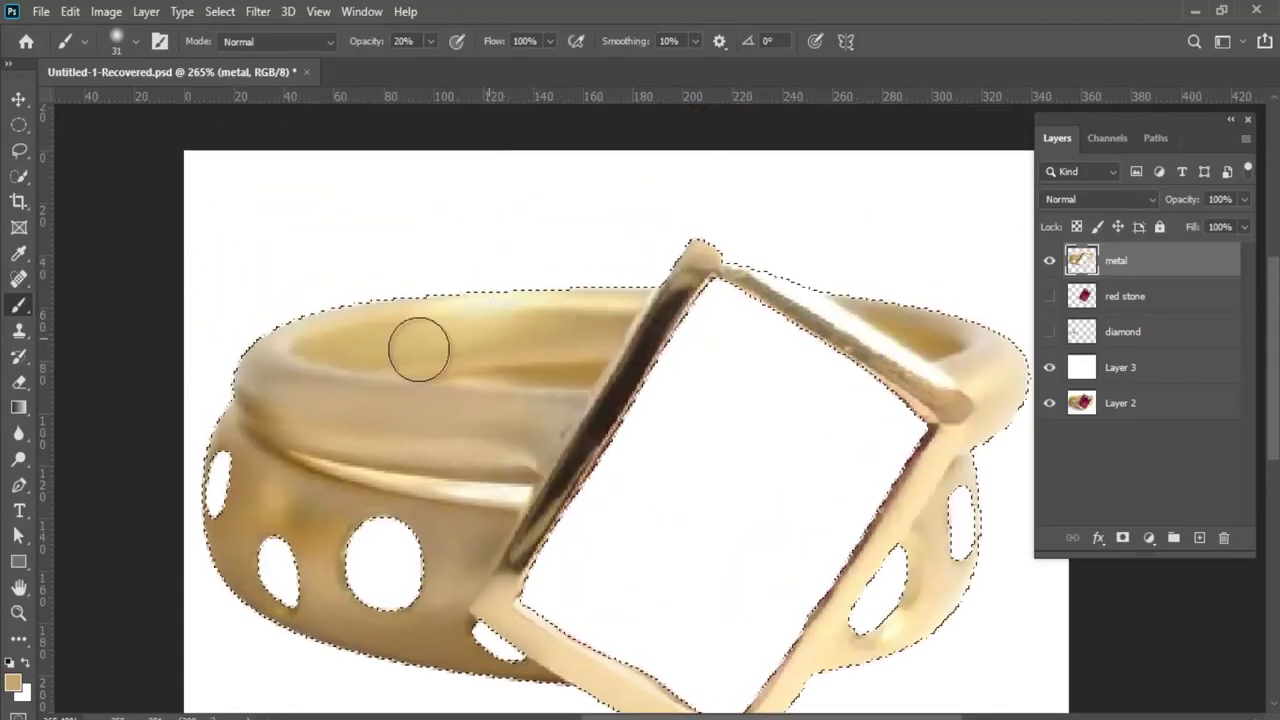
scroll(657, 459, "right", 5)
scroll(657, 459, "down", 1)
left_click(617, 571, "alt")
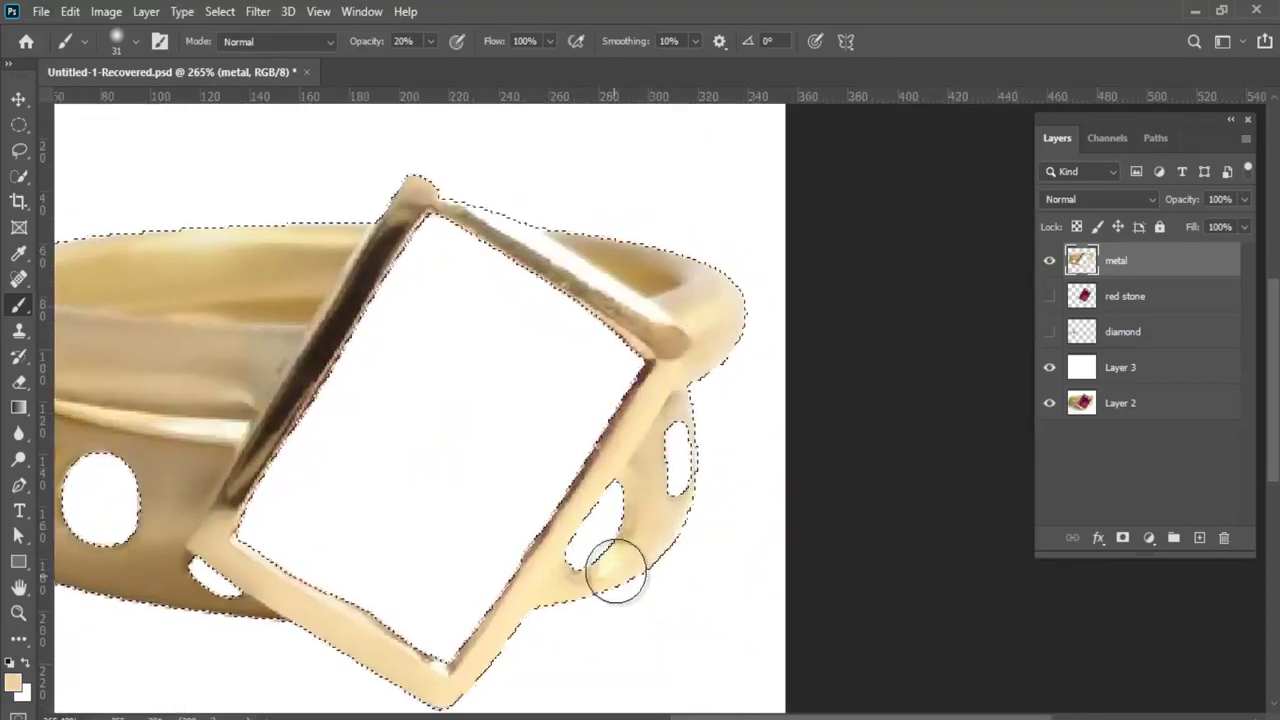
left_click(617, 578, "alt")
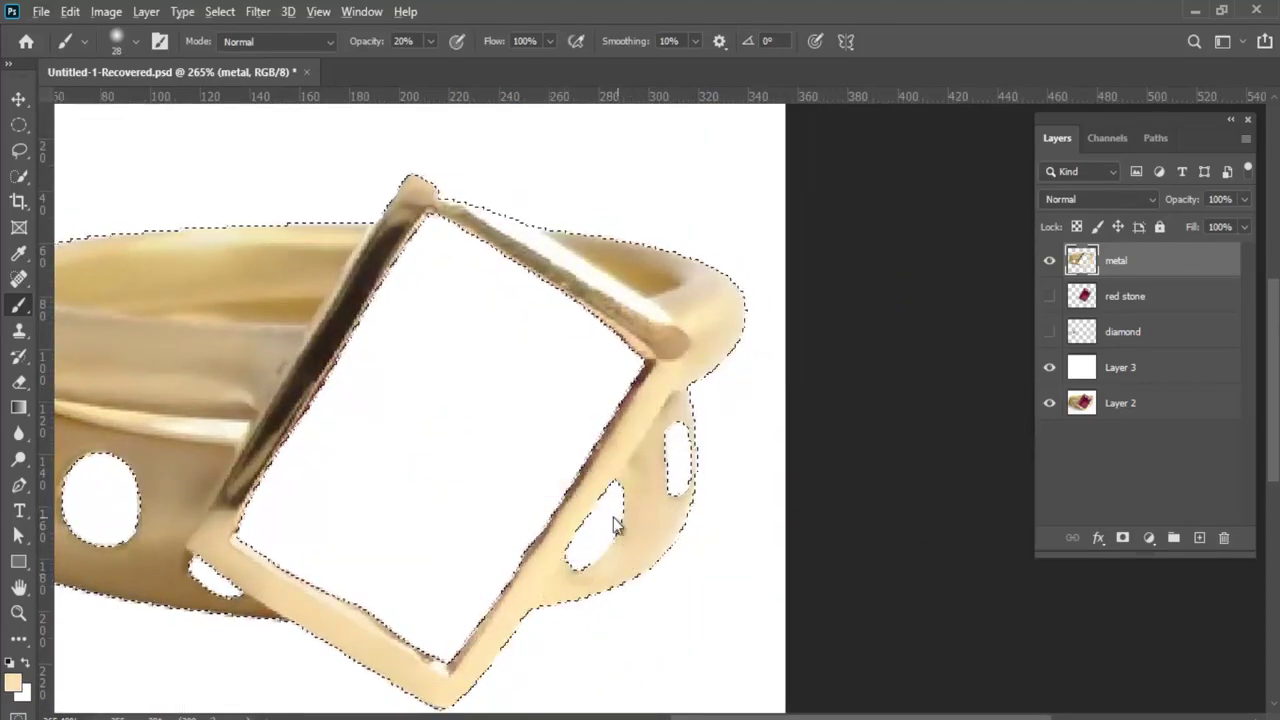
key("bracketleft")
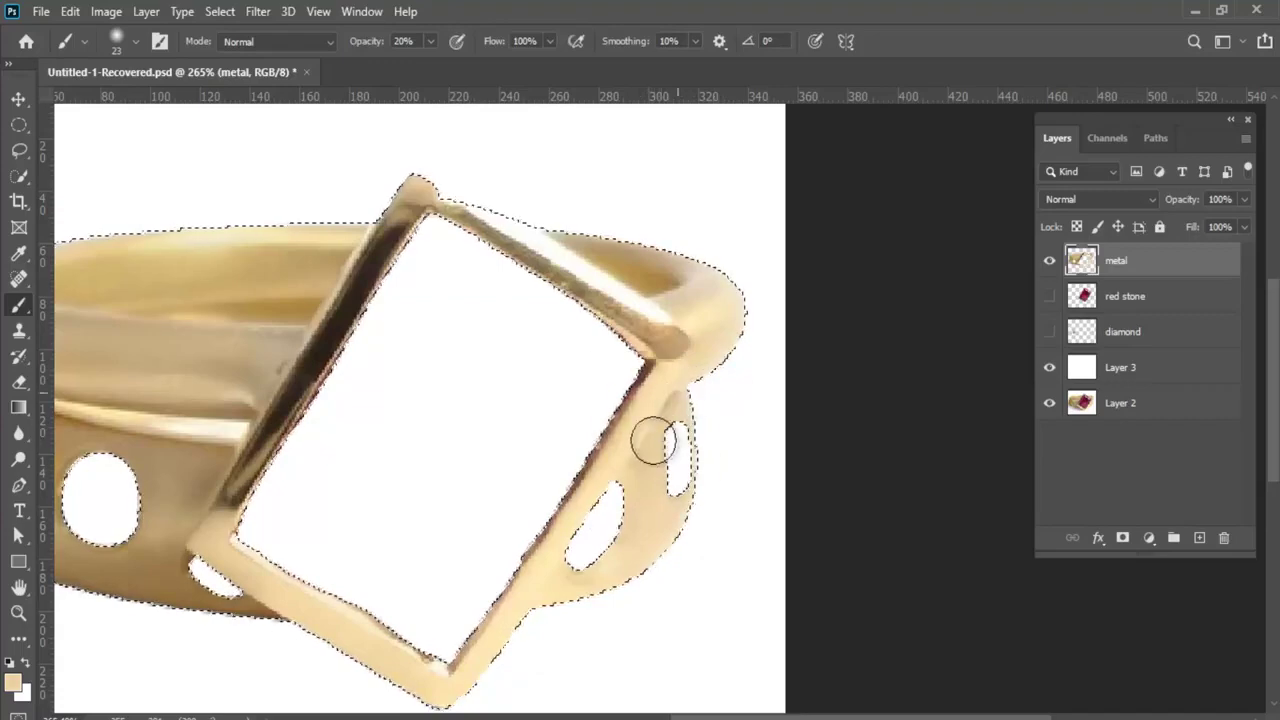
scroll(657, 437, "left", 2)
scroll(700, 360, "up", 1)
scroll(760, 290, "down", 3, "alt")
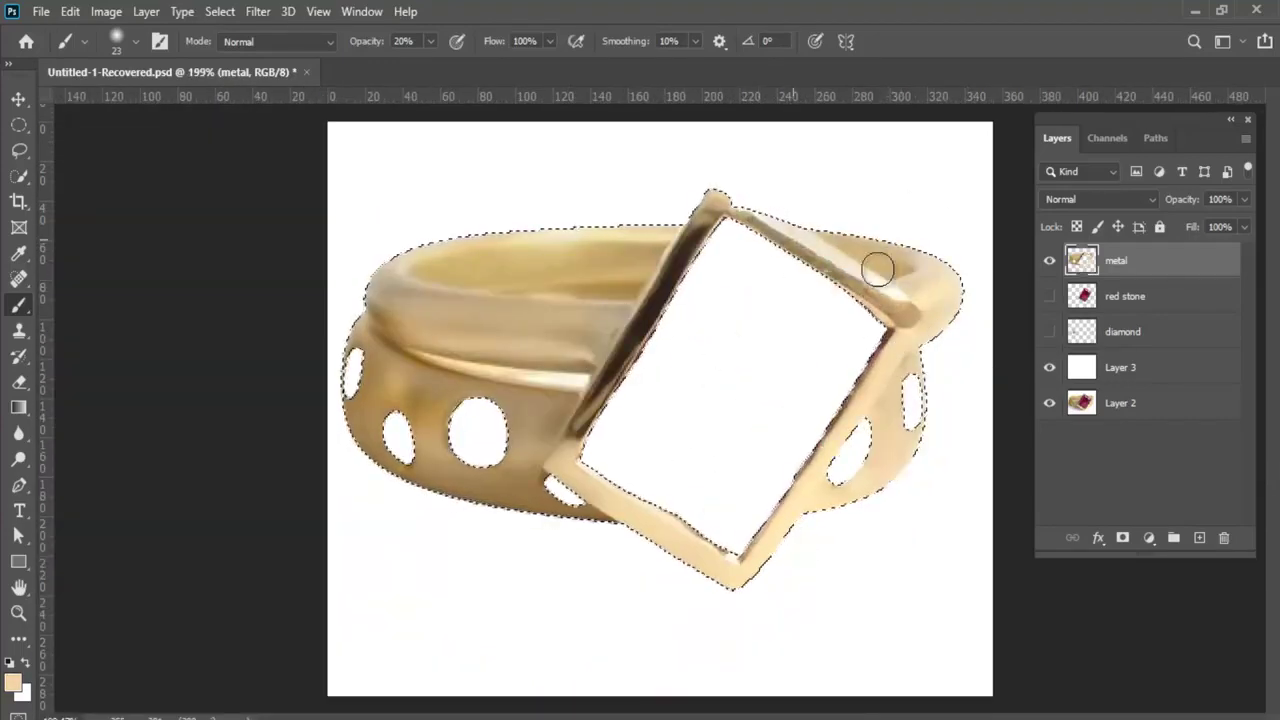
key("bracketleft")
key("bracketleft")
key("bracketleft")
left_click(890, 310, "alt")
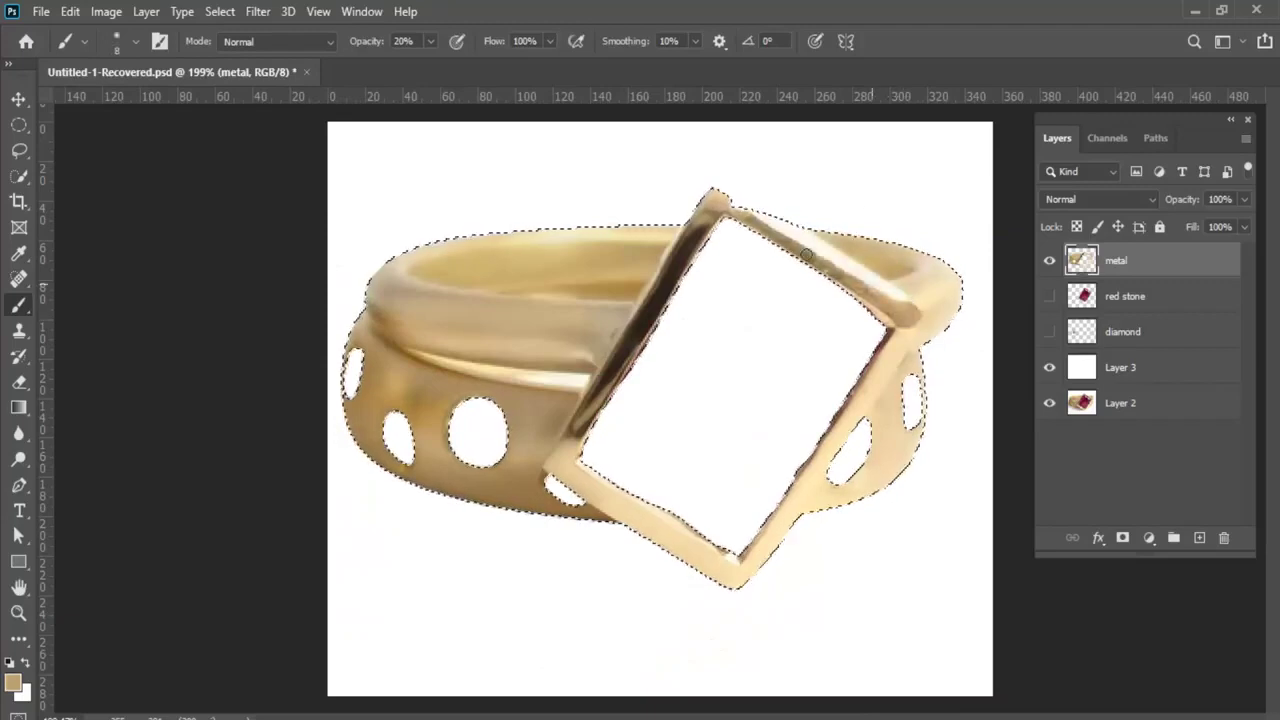
scroll(590, 410, "up", 2, "alt")
left_click_drag(608, 378, 660, 312)
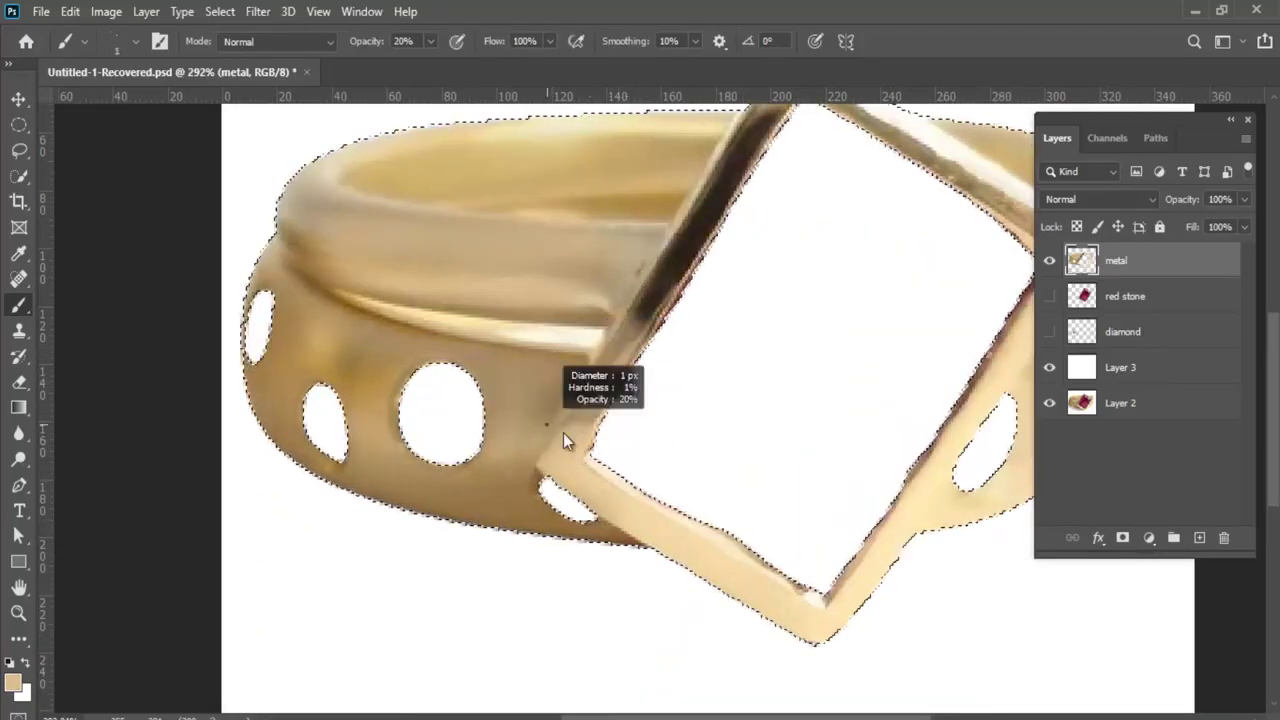
left_click_drag(640, 320, 592, 428)
scroll(592, 428, "down", 1, "alt")
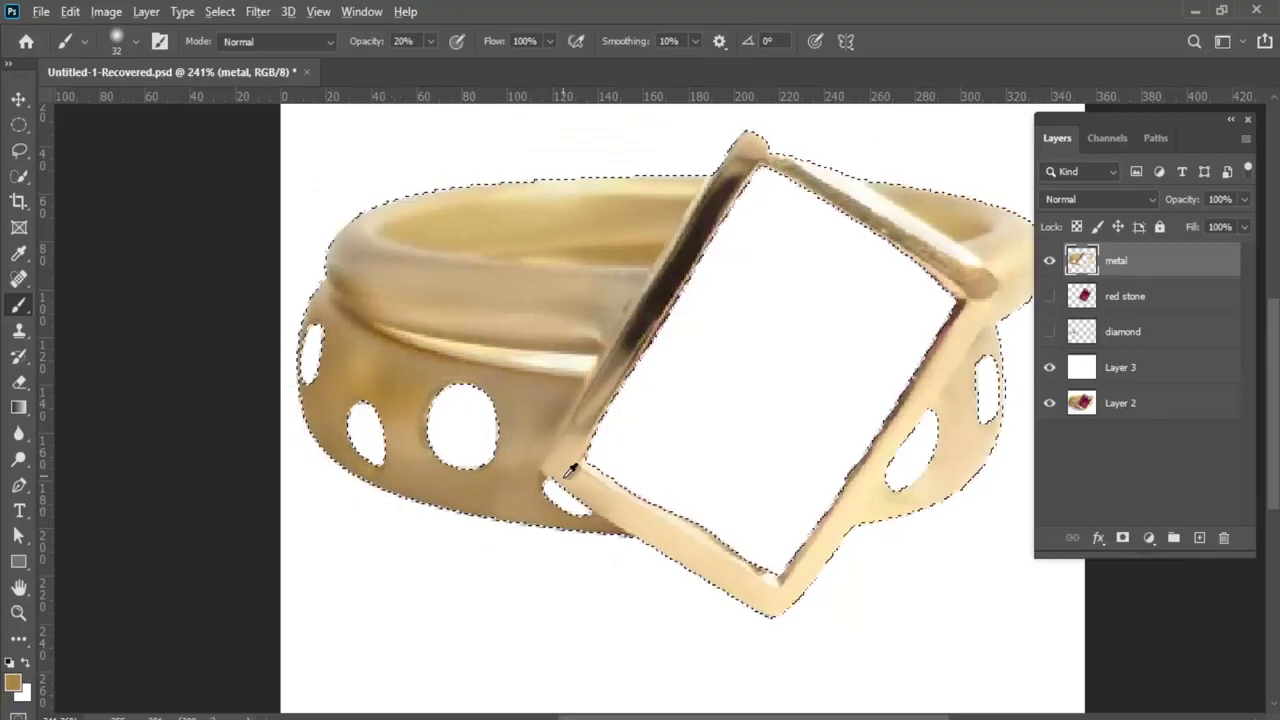
Sample gold from the top band with a smaller brush, then deselect to preview the ring
key("bracketright")
key("bracketright")
scroll(586, 517, "down", 1, "alt")
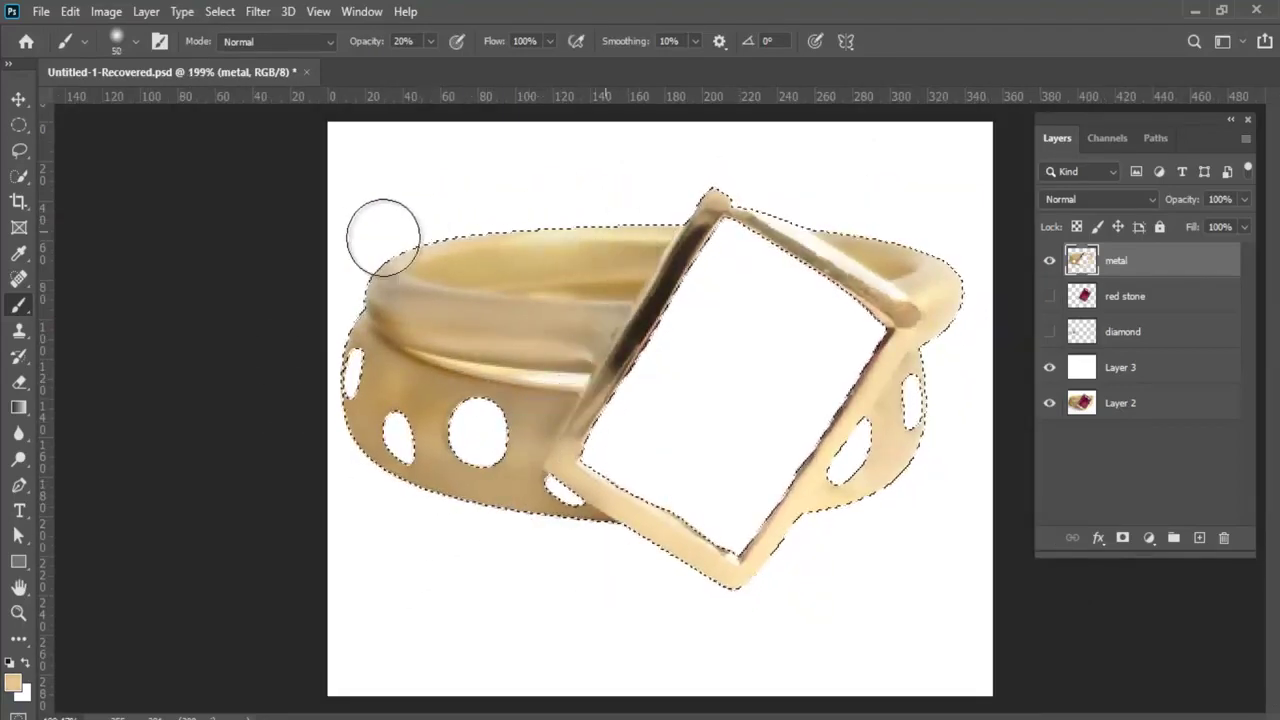
key("bracketleft")
left_click(580, 251)
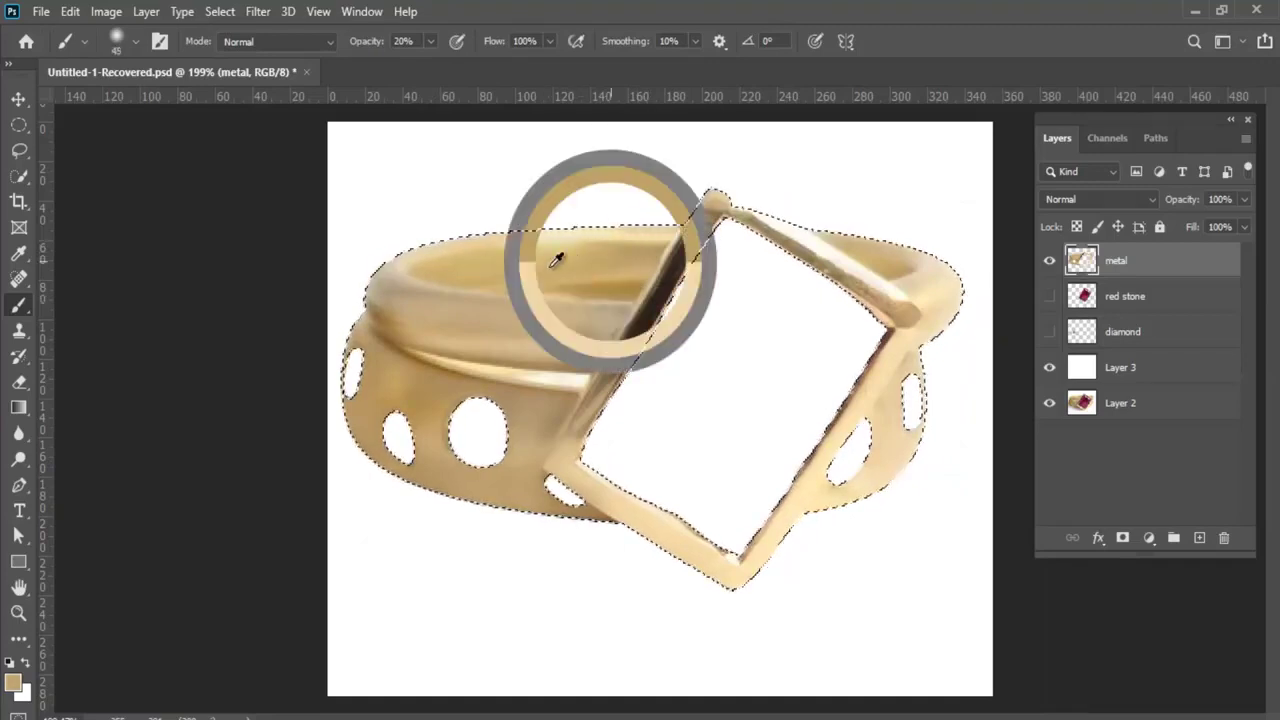
key("bracketleft")
key("bracketleft")
key("bracketleft")
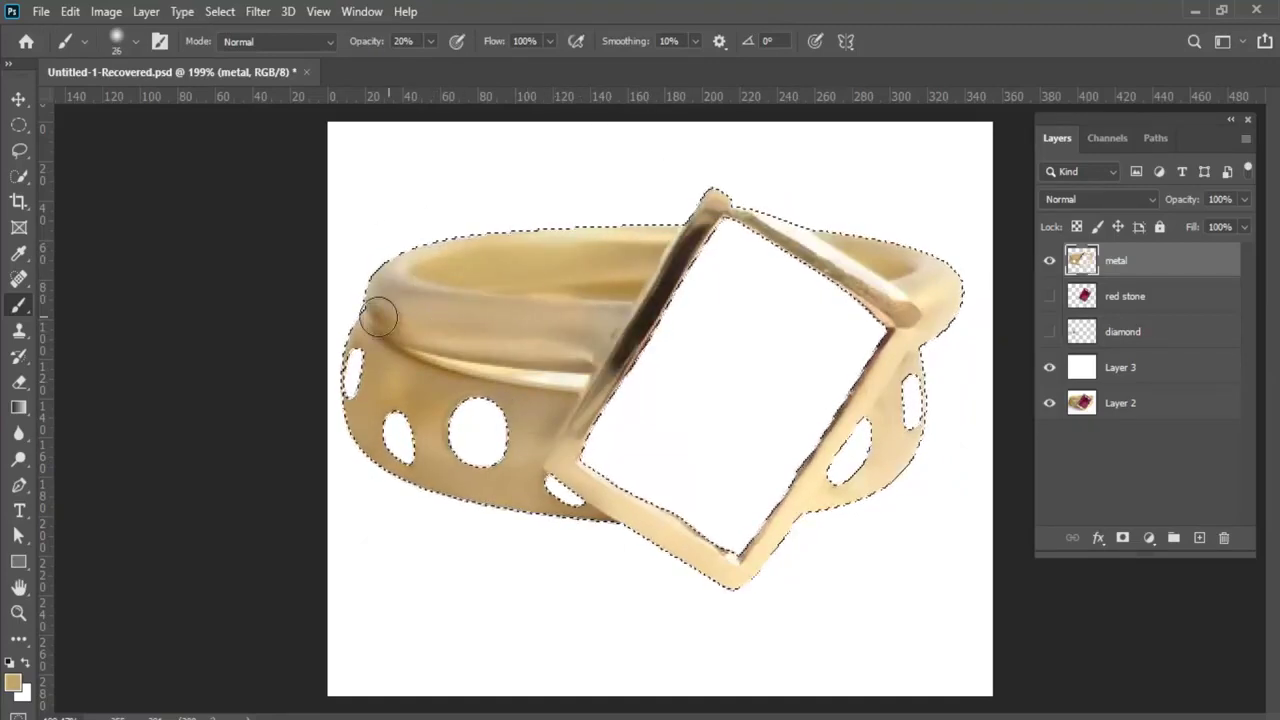
scroll(674, 406, "down", 2, "alt")
scroll(806, 428, "up", 2, "alt")
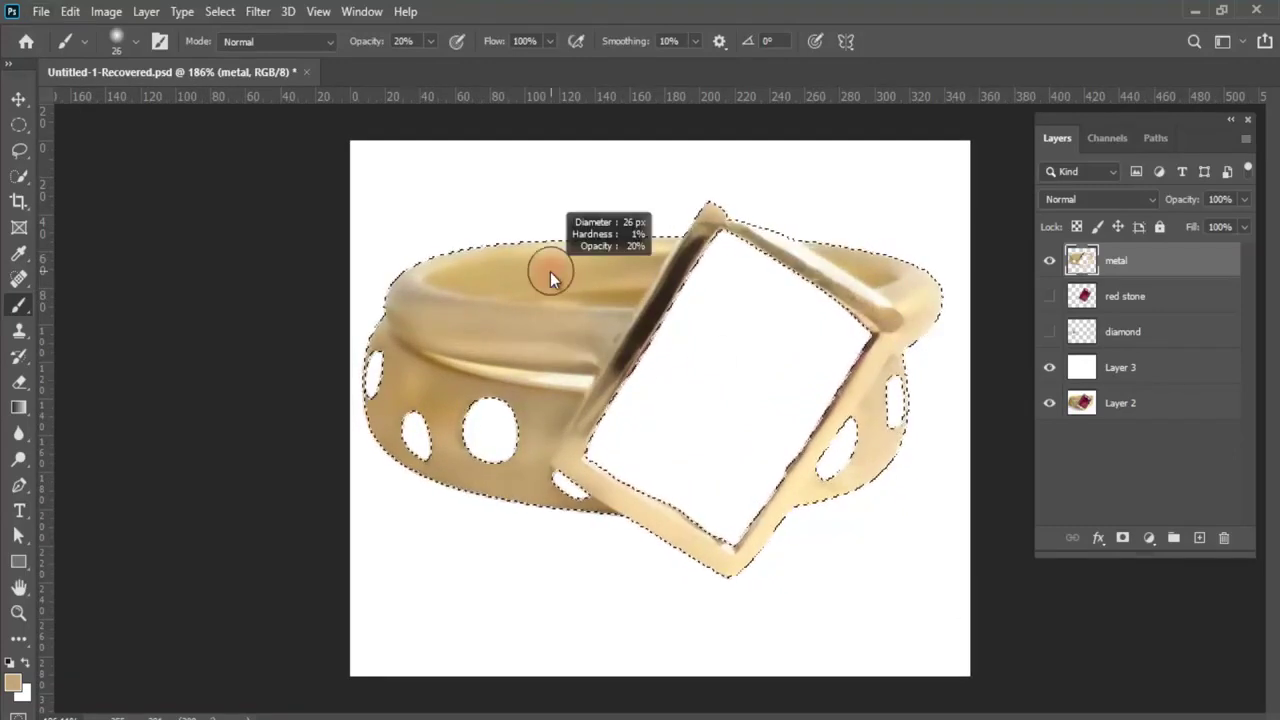
scroll(551, 271, "down", 2, "alt")
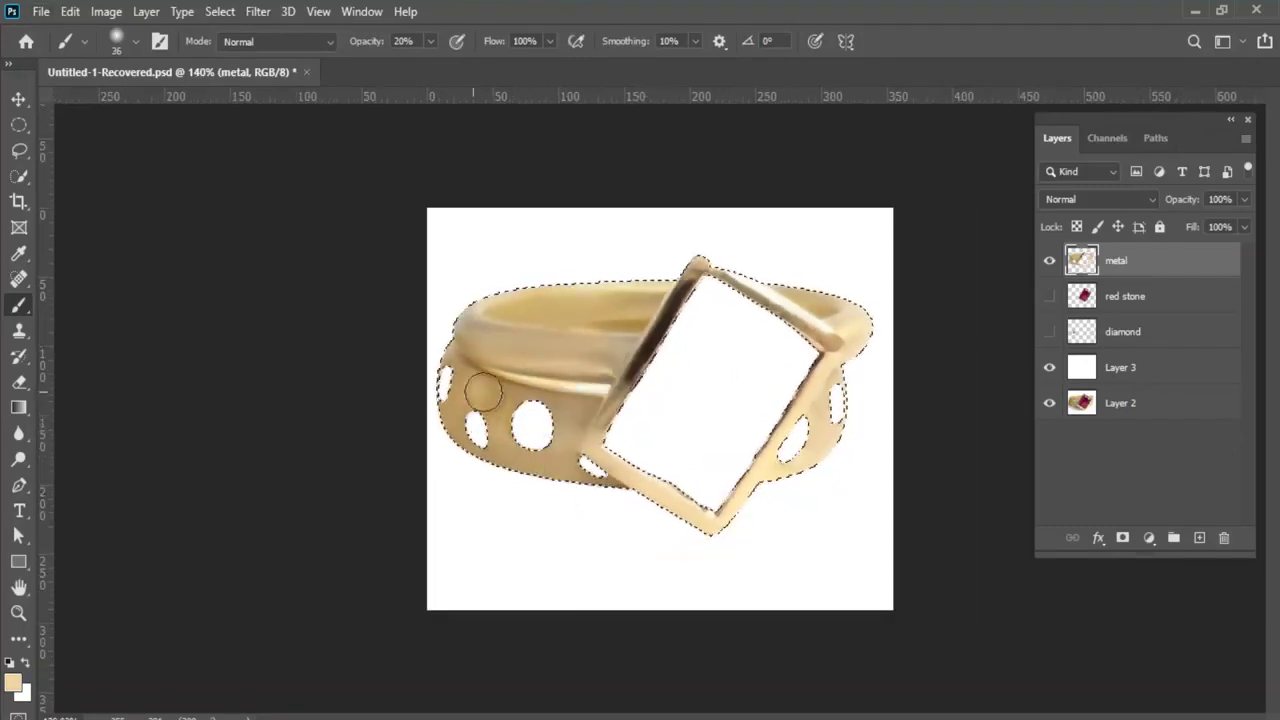
scroll(495, 425, "up", 2, "alt")
scroll(658, 412, "down", 1, "alt")
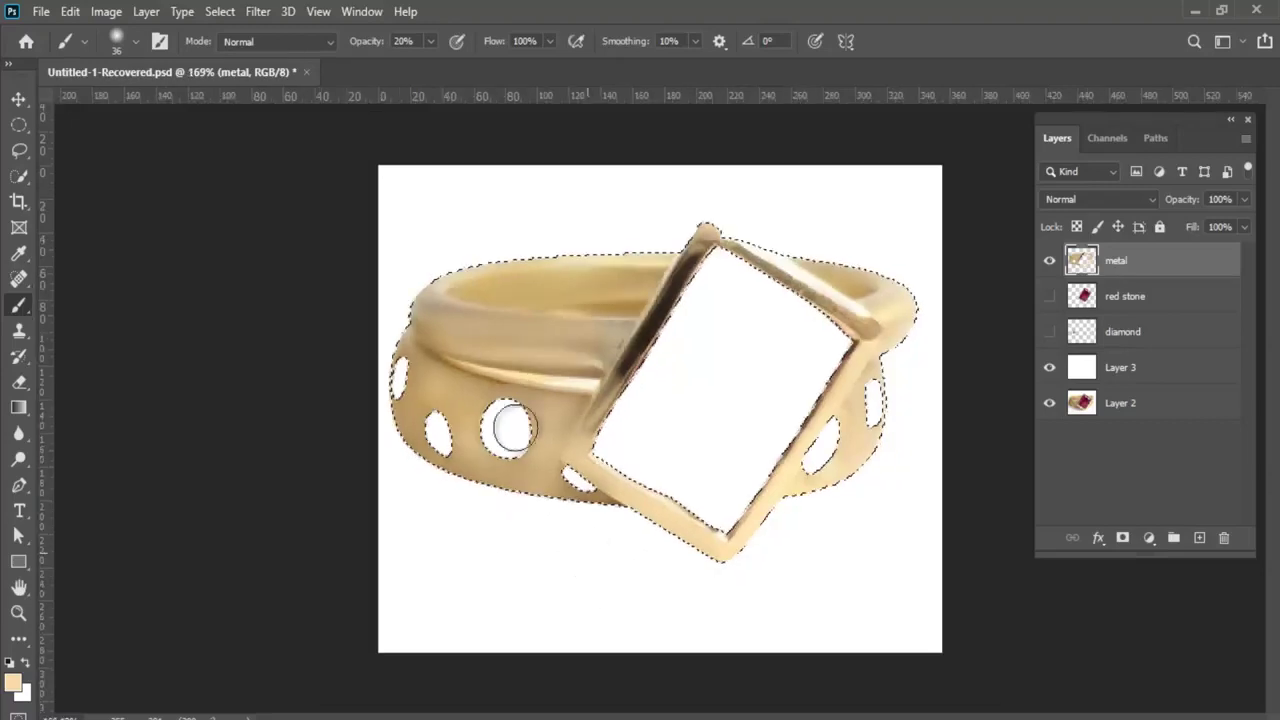
key("ctrl+d")
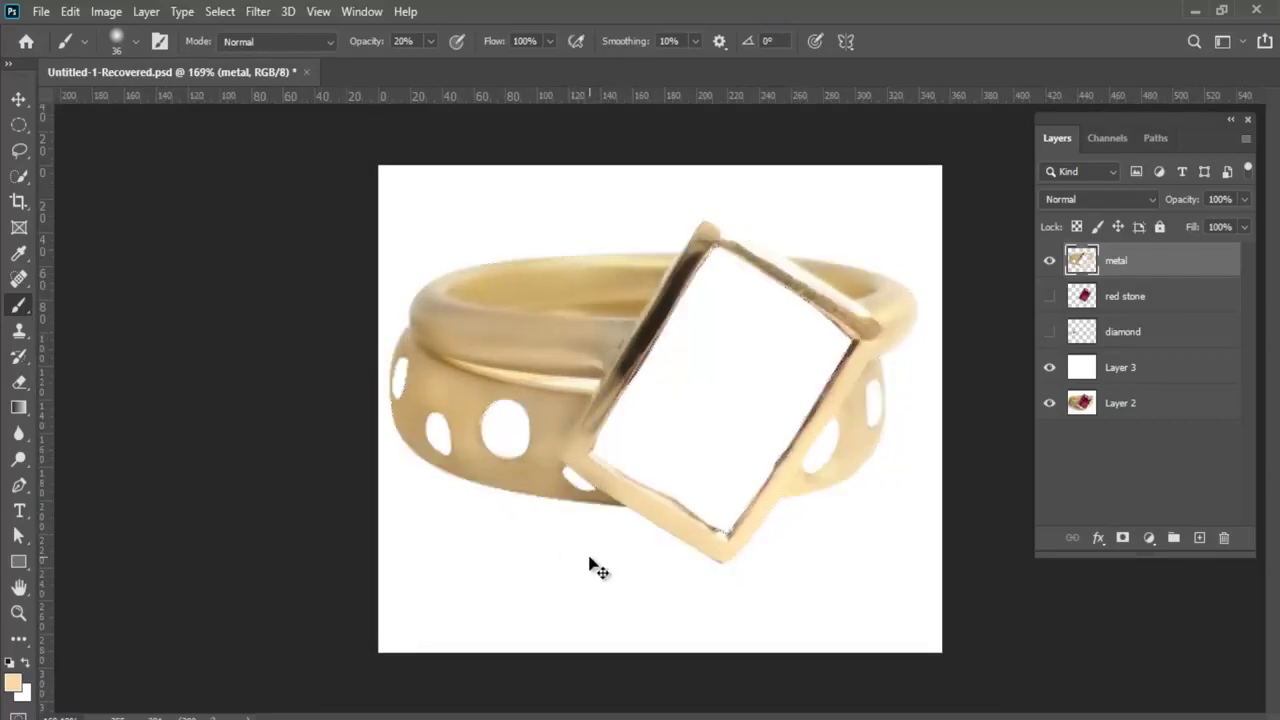
scroll(591, 566, "down", 2, "alt")
scroll(666, 523, "up", 3, "alt")
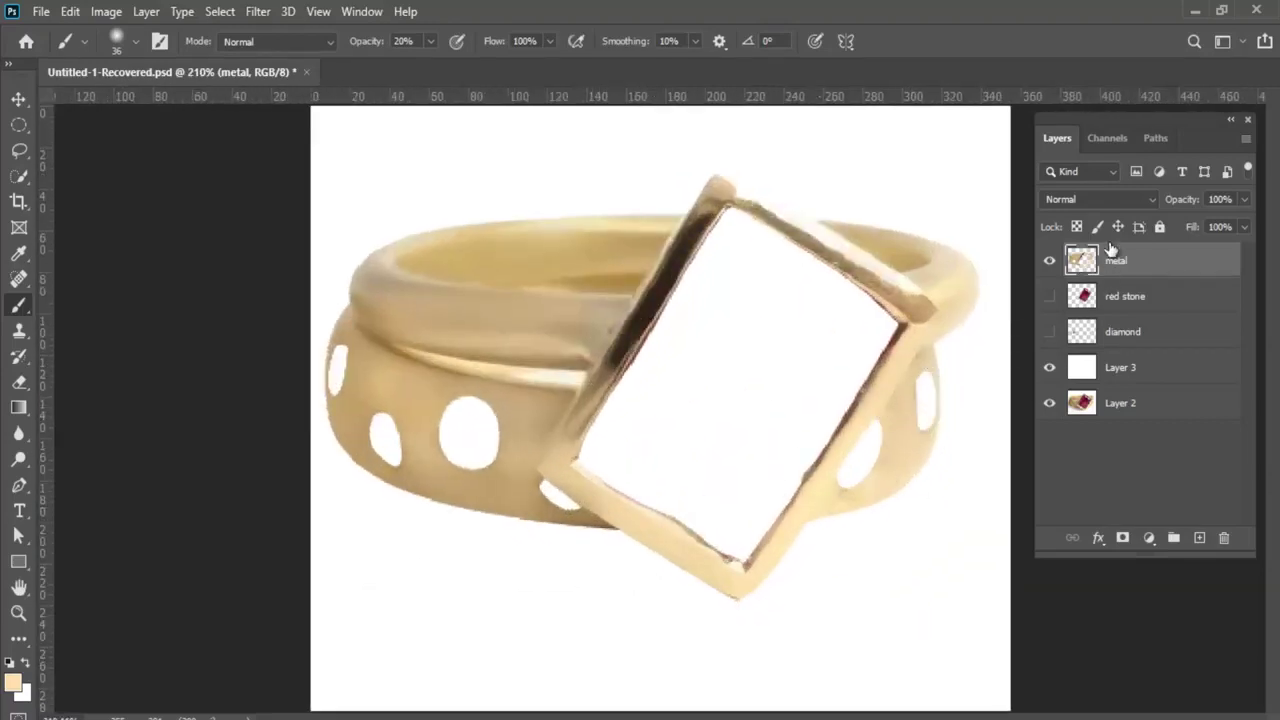
Reload the metal layer's outline and repaint the top corner of the stone frame
left_click(1082, 259, "ctrl")
scroll(911, 540, "down", 2, "alt")
scroll(820, 520, "down", 2, "alt")
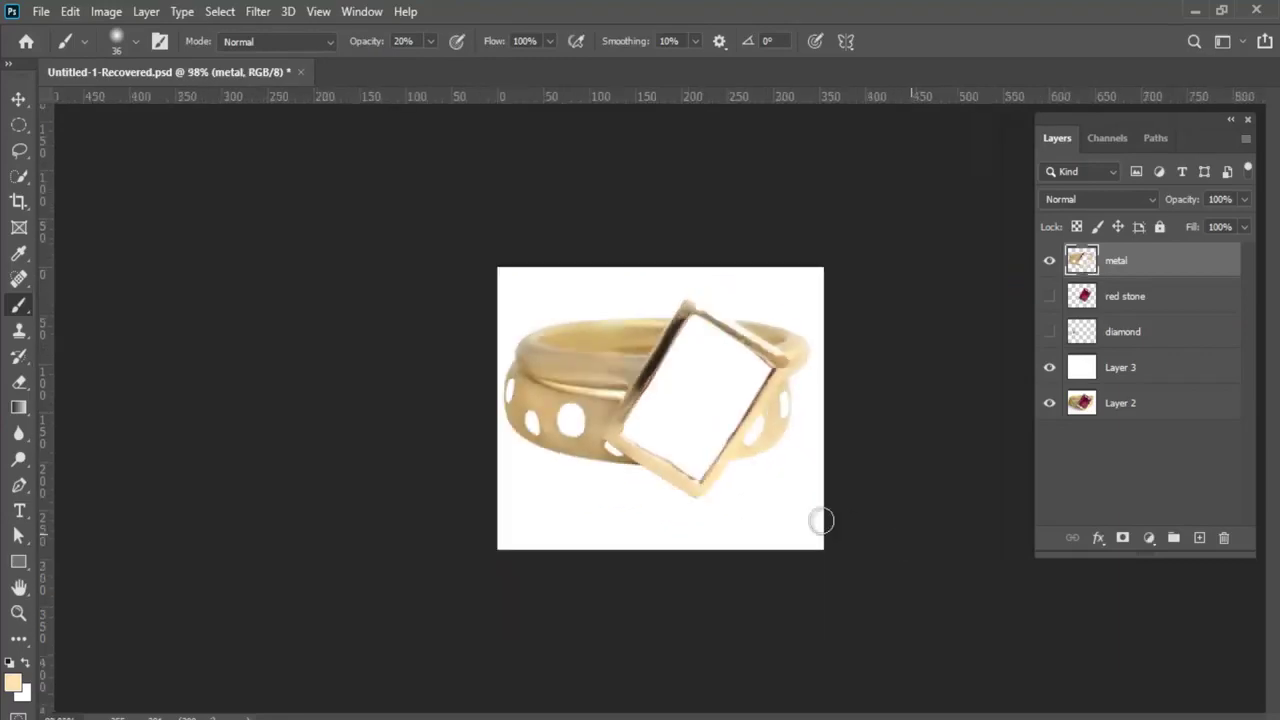
scroll(820, 520, "up", 4, "alt")
scroll(743, 457, "down", 2, "alt")
scroll(594, 423, "up", 1, "alt")
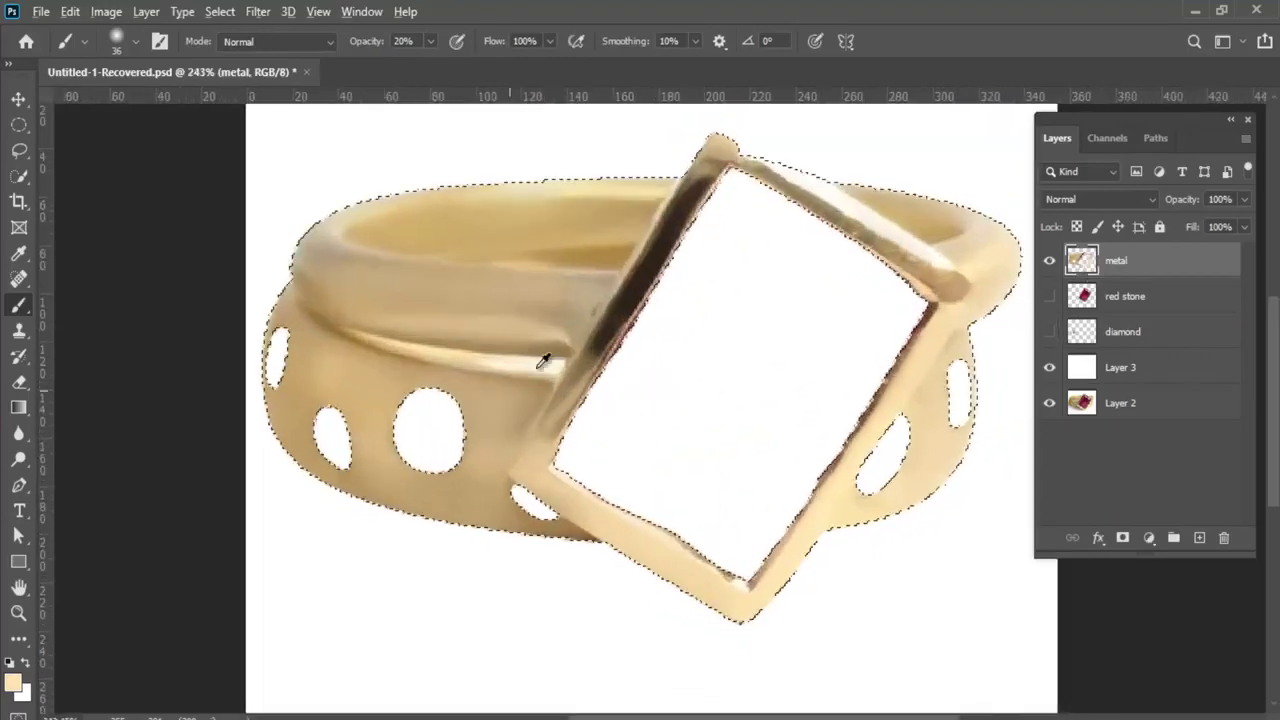
left_click(660, 270, "alt")
left_click(719, 155, "alt")
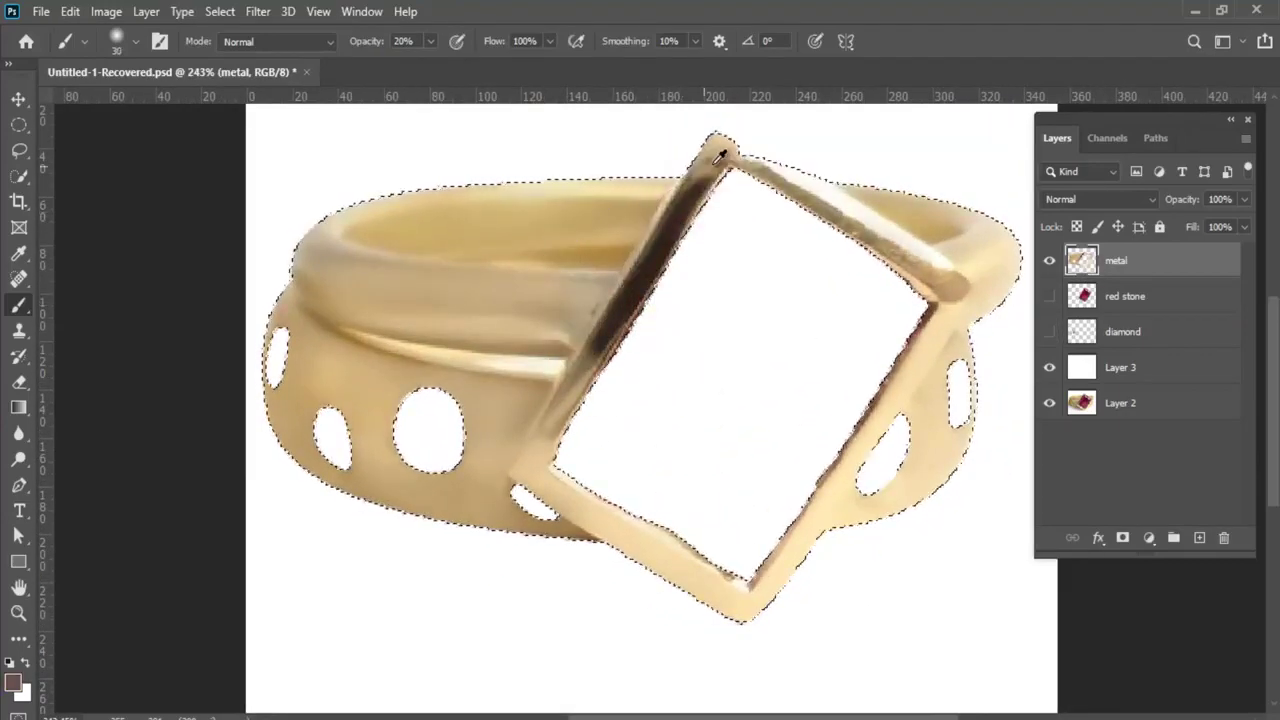
left_click_drag(720, 171, 712, 150)
Fill the white notches along the stone frame's edges with sampled gold
left_click(593, 366, "alt")
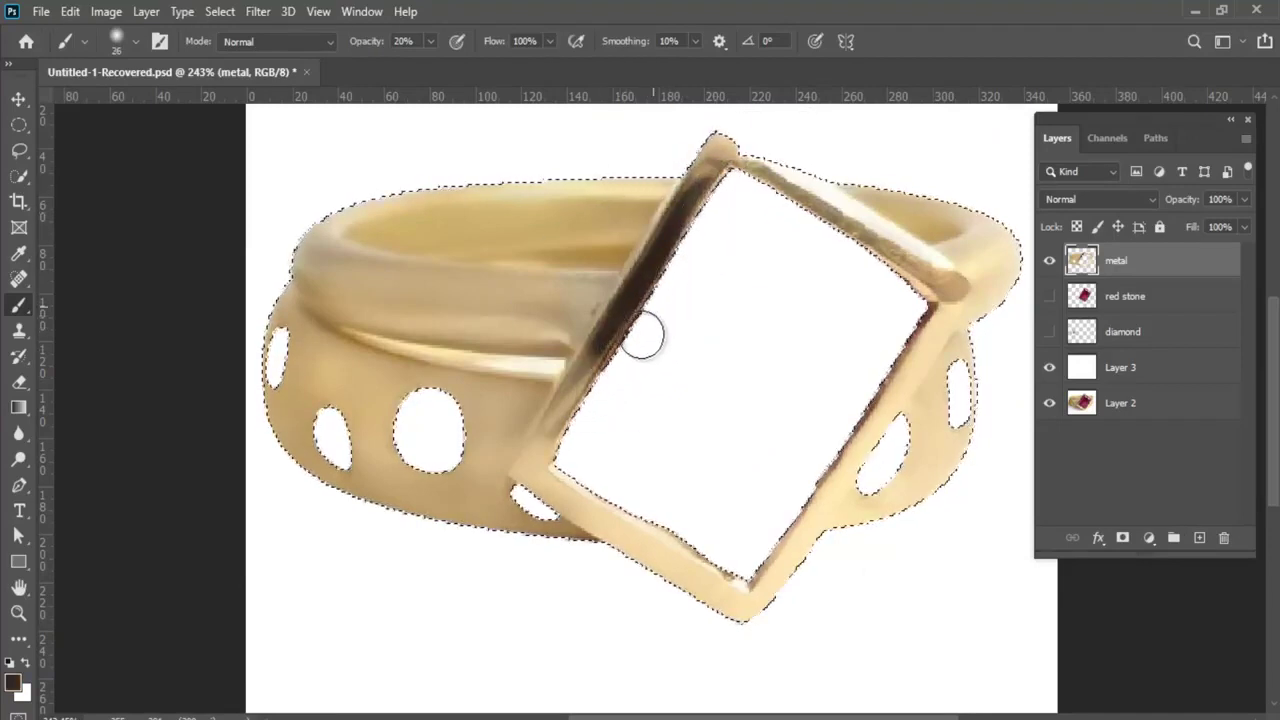
scroll(642, 337, "down", 1, "alt")
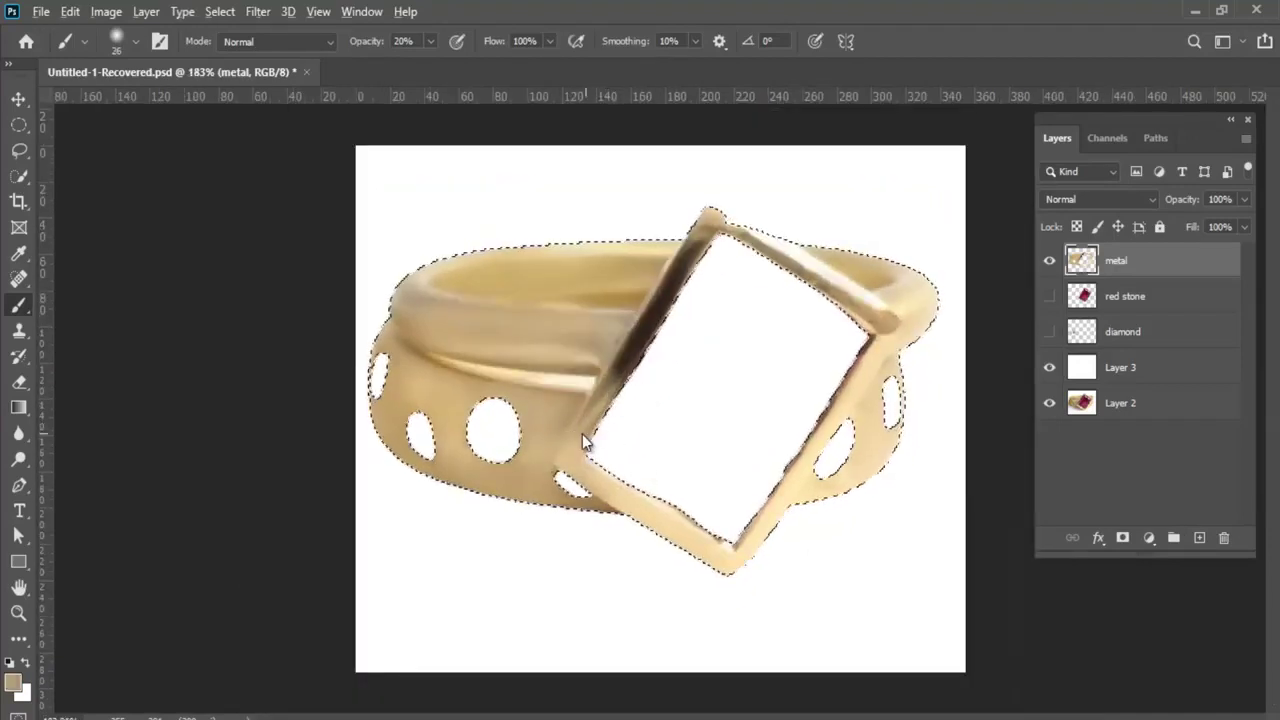
scroll(690, 402, "down", 1)
scroll(680, 508, "down", 1)
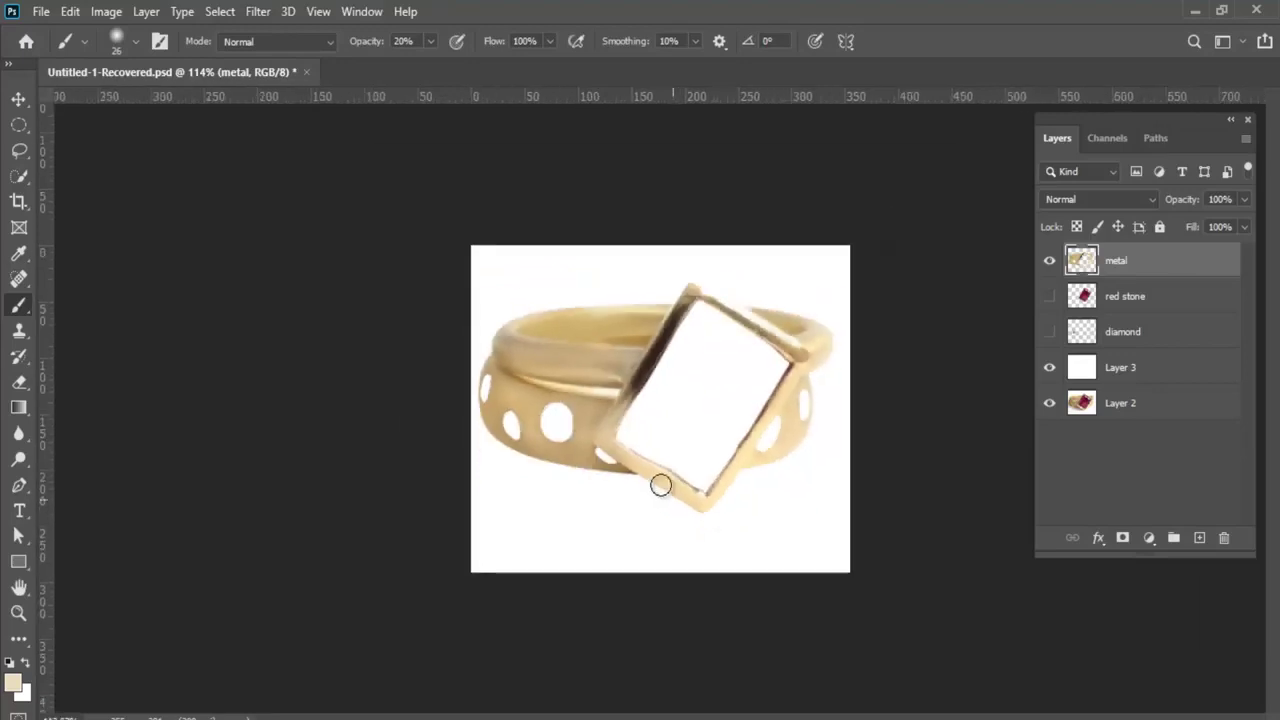
scroll(663, 486, "up", 2)
scroll(663, 414, "down", 2)
scroll(609, 437, "up", 1)
scroll(706, 434, "down", 2)
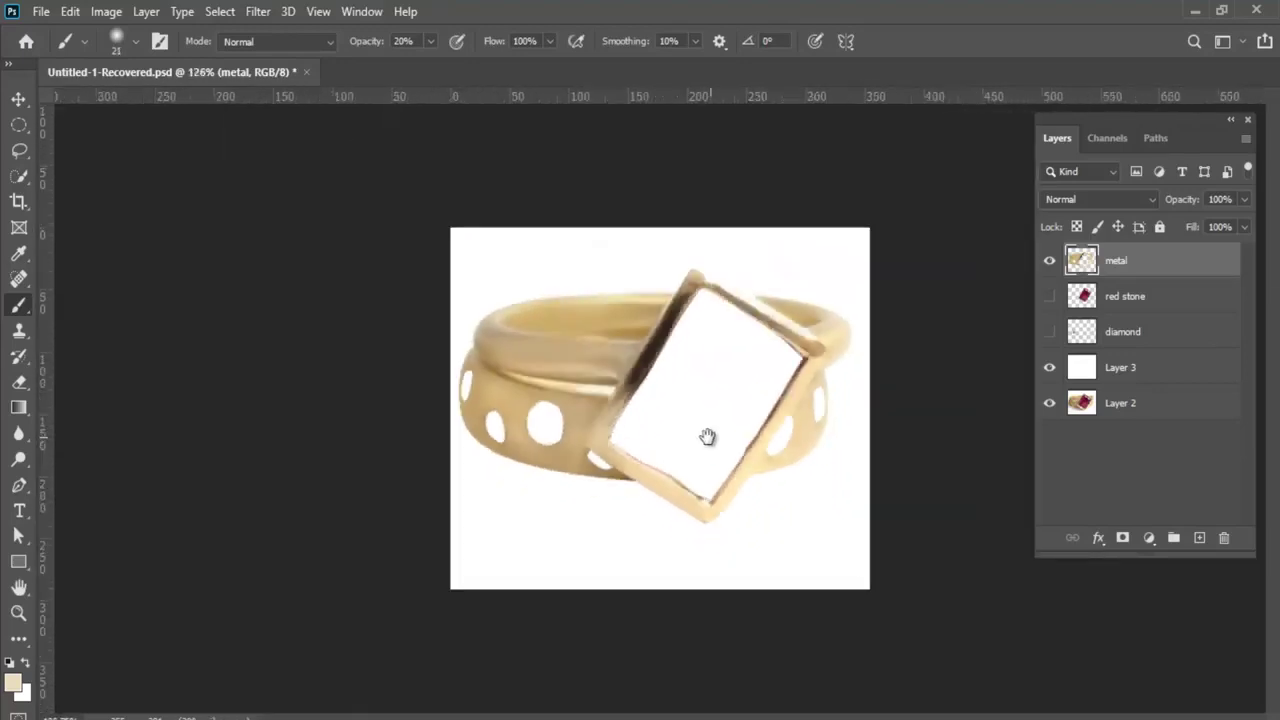
scroll(737, 434, "up", 2)
scroll(716, 500, "down", 1)
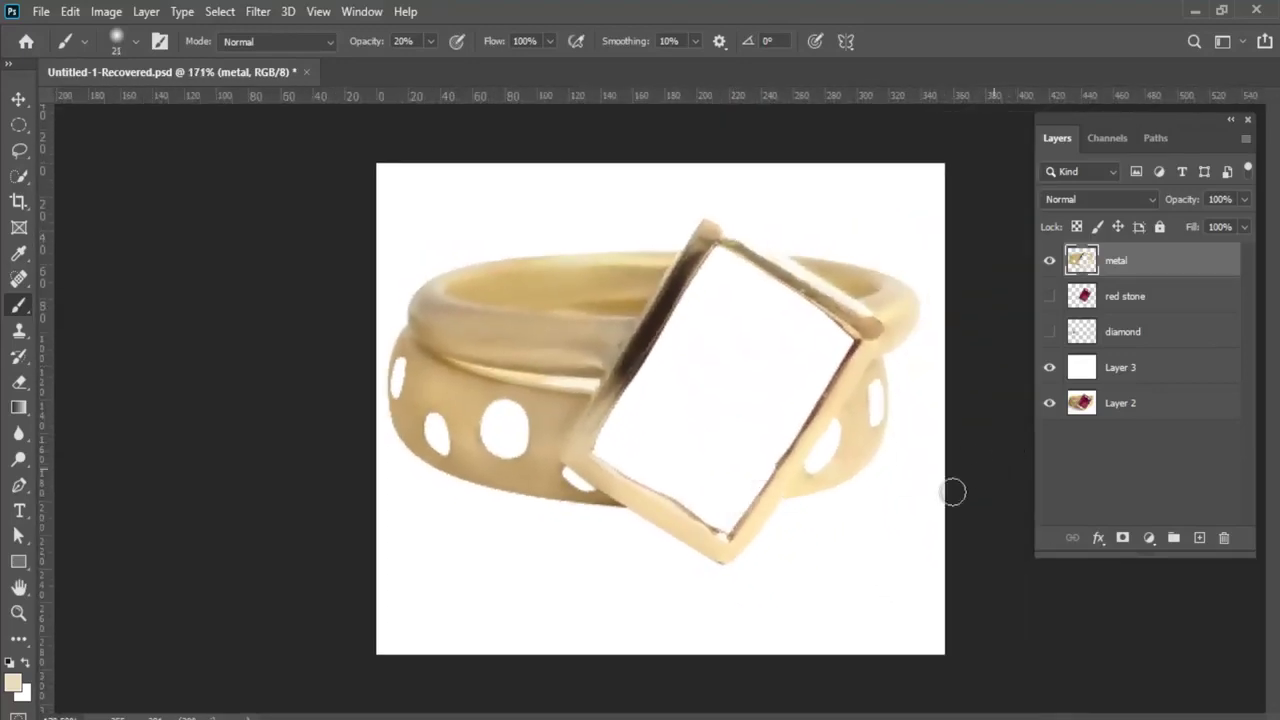
scroll(769, 456, "up", 2)
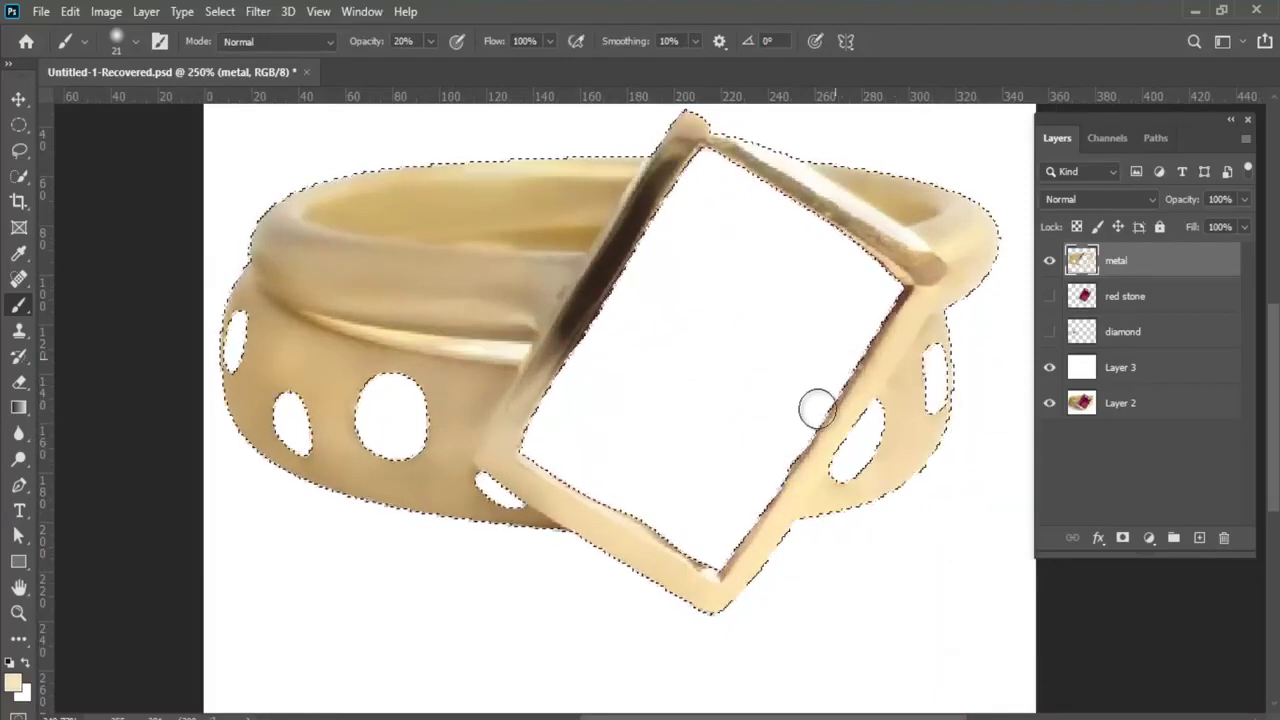
mouse_move(817, 409)
left_mouse_down()
mouse_move(671, 543)
mouse_move(734, 551)
mouse_move(894, 314)
mouse_move(853, 238)
left_mouse_up()
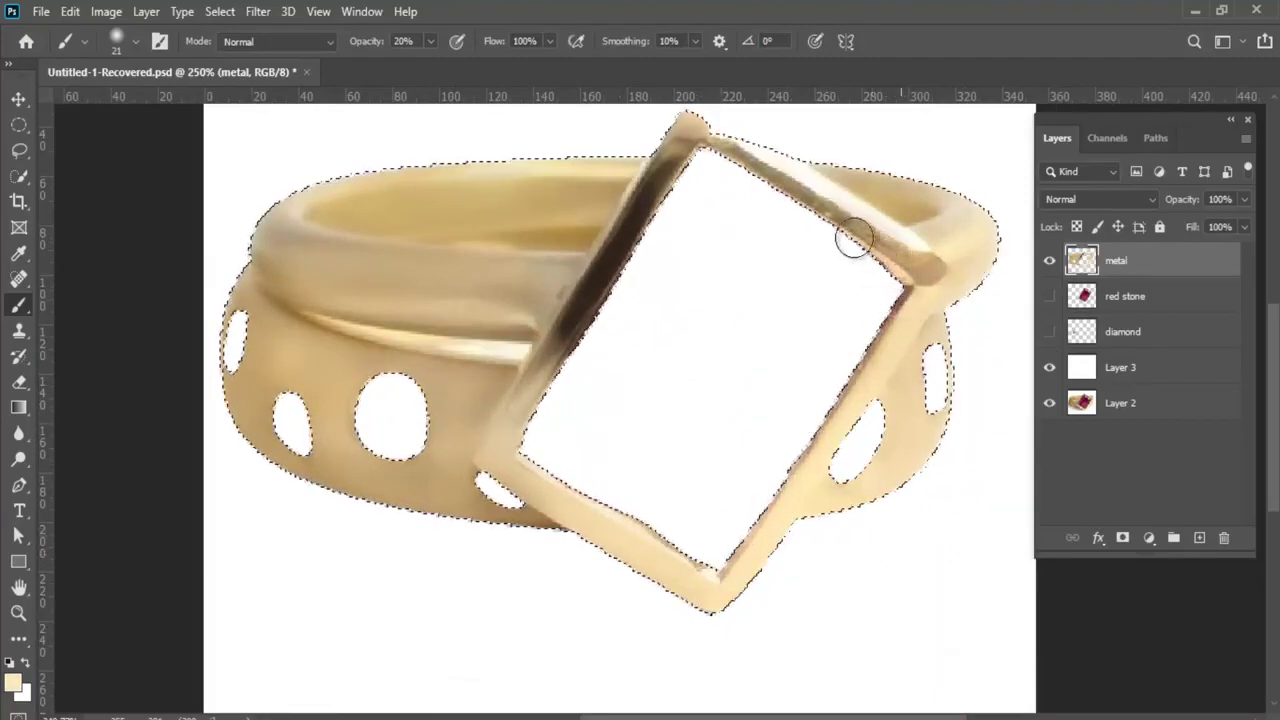
scroll(843, 457, "down", 3)
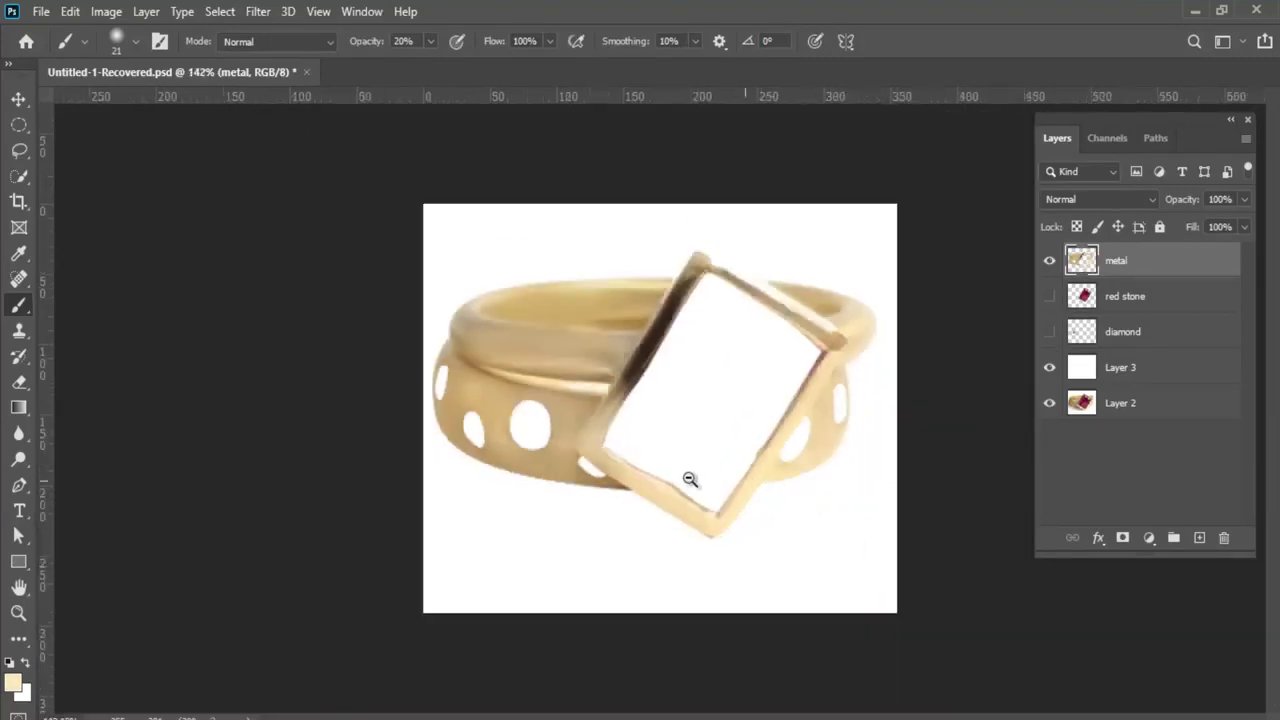
scroll(690, 479, "up", 3)
scroll(766, 486, "down", 4)
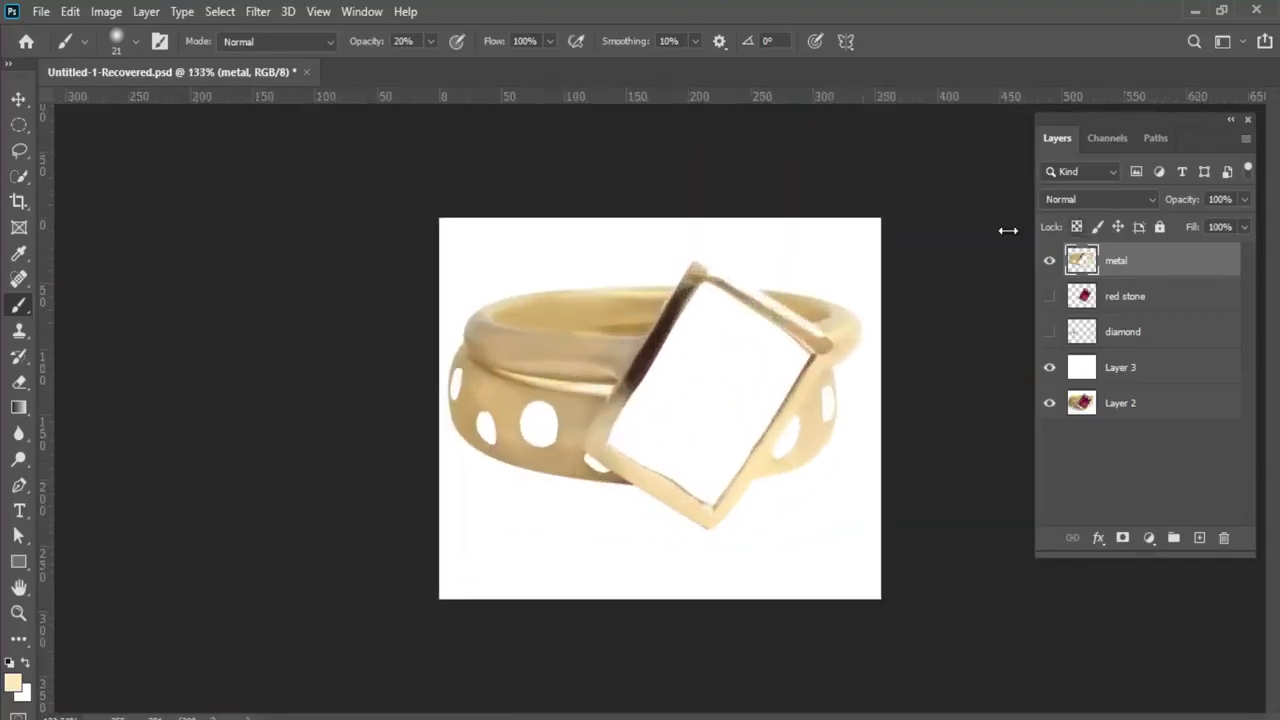
Make the metal layer a smart object and warm it in Camera Raw, Temperature +22, slightly greener tint
right_click(1167, 260)
left_click(947, 269)
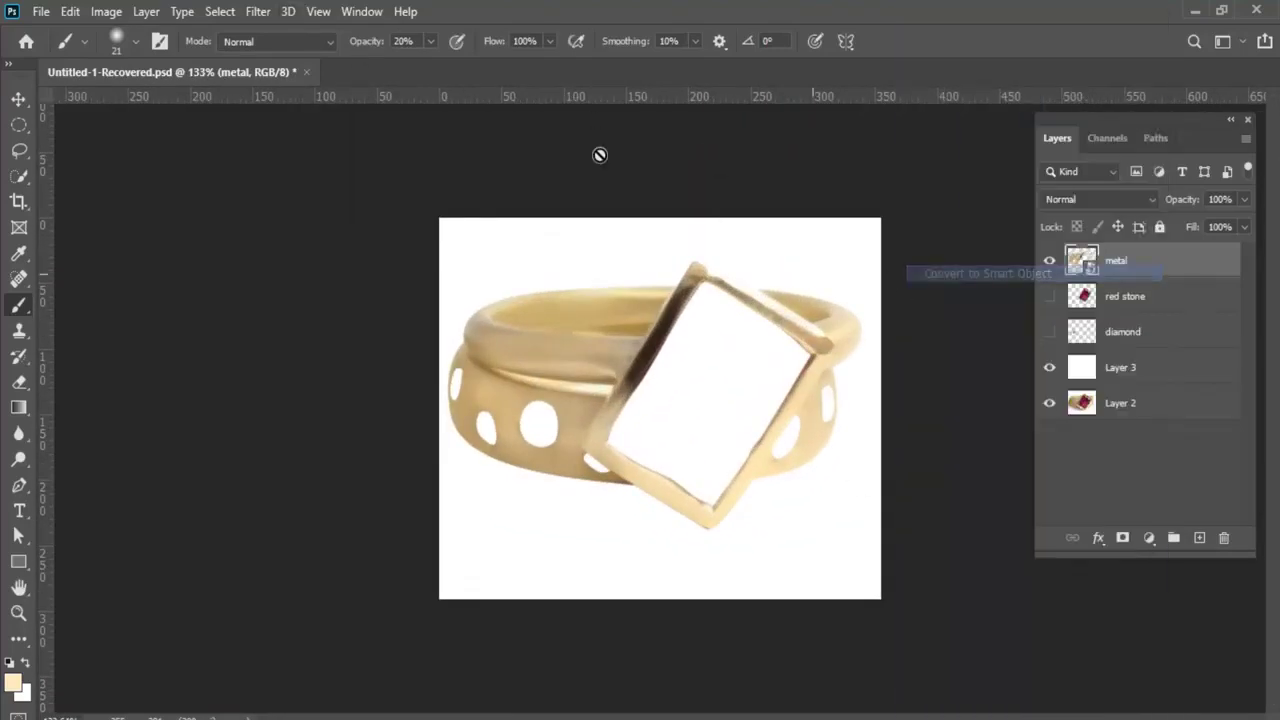
left_click(222, 12)
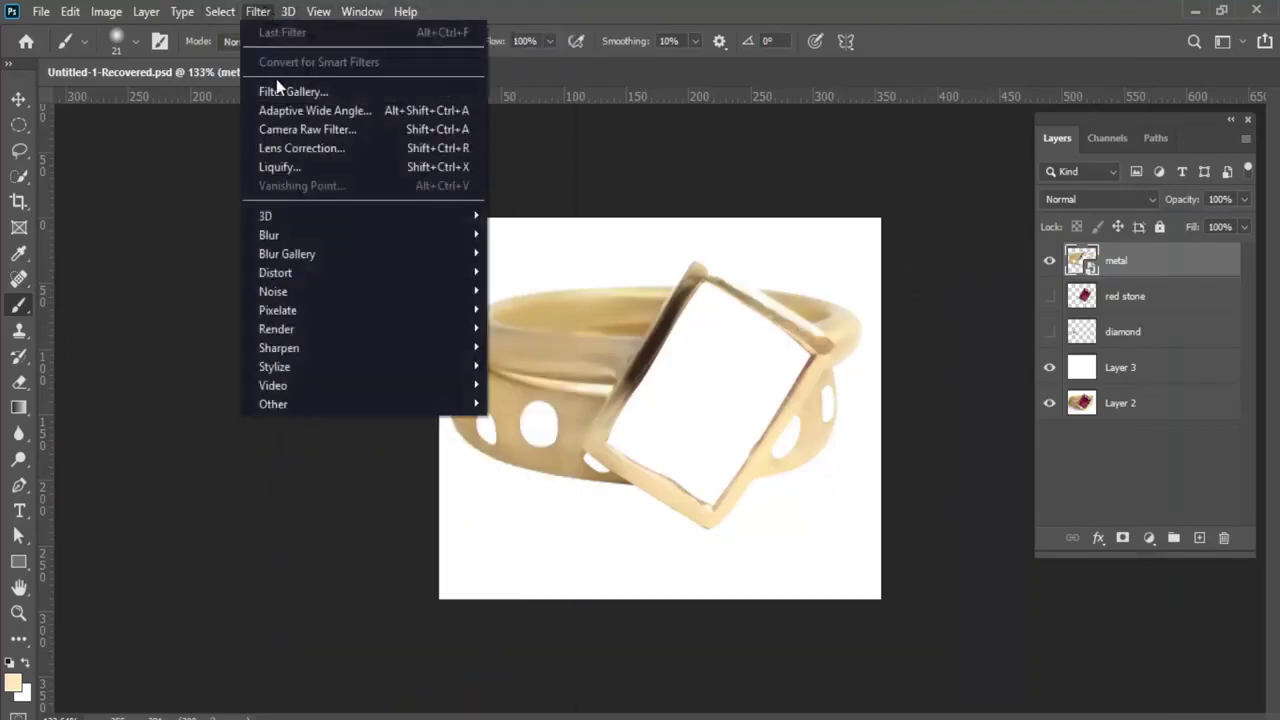
left_click(301, 131)
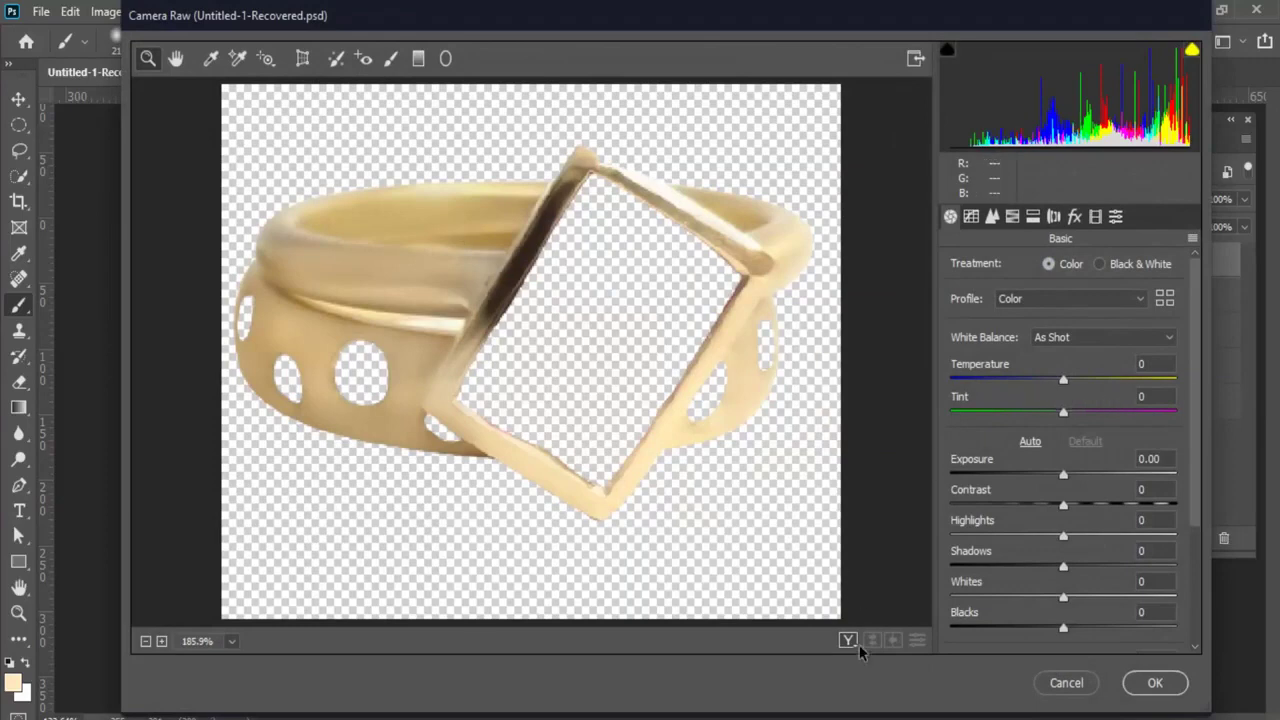
left_click(849, 642)
mouse_move(1065, 380)
left_mouse_down()
mouse_move(1098, 380)
mouse_move(1043, 412)
mouse_move(1091, 387)
left_mouse_up()
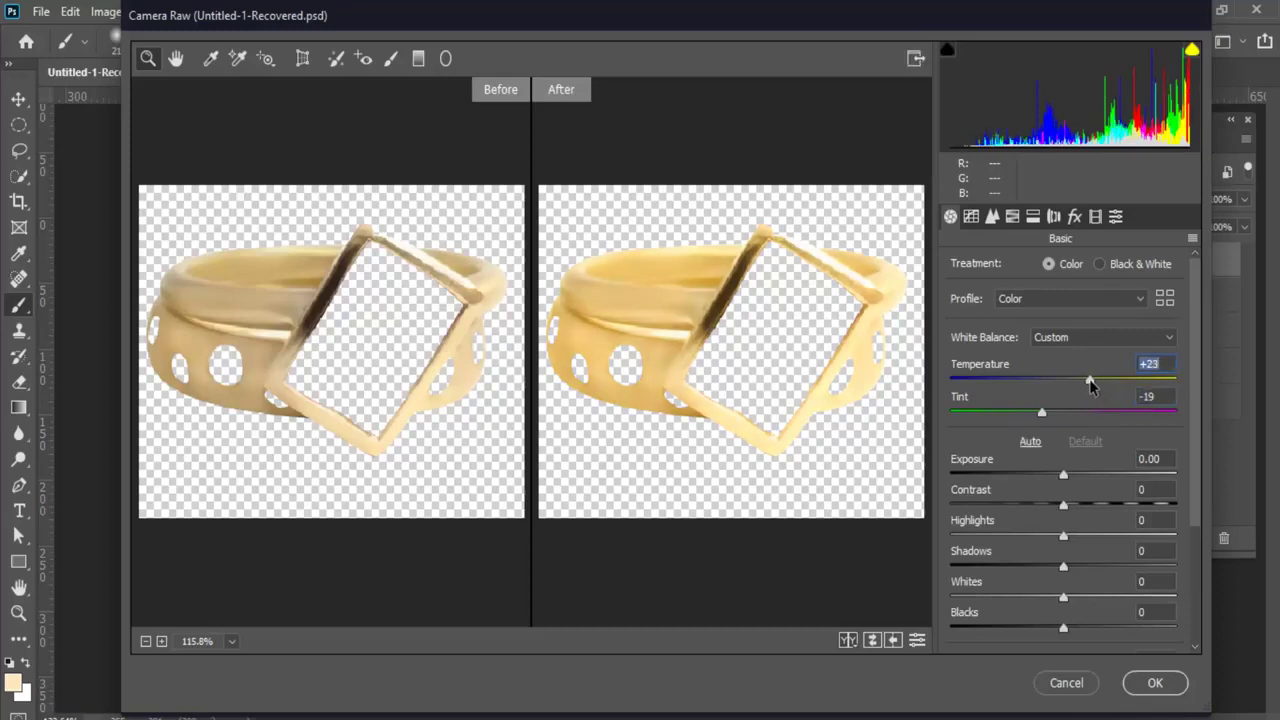
left_click_drag(1041, 416, 1037, 418)
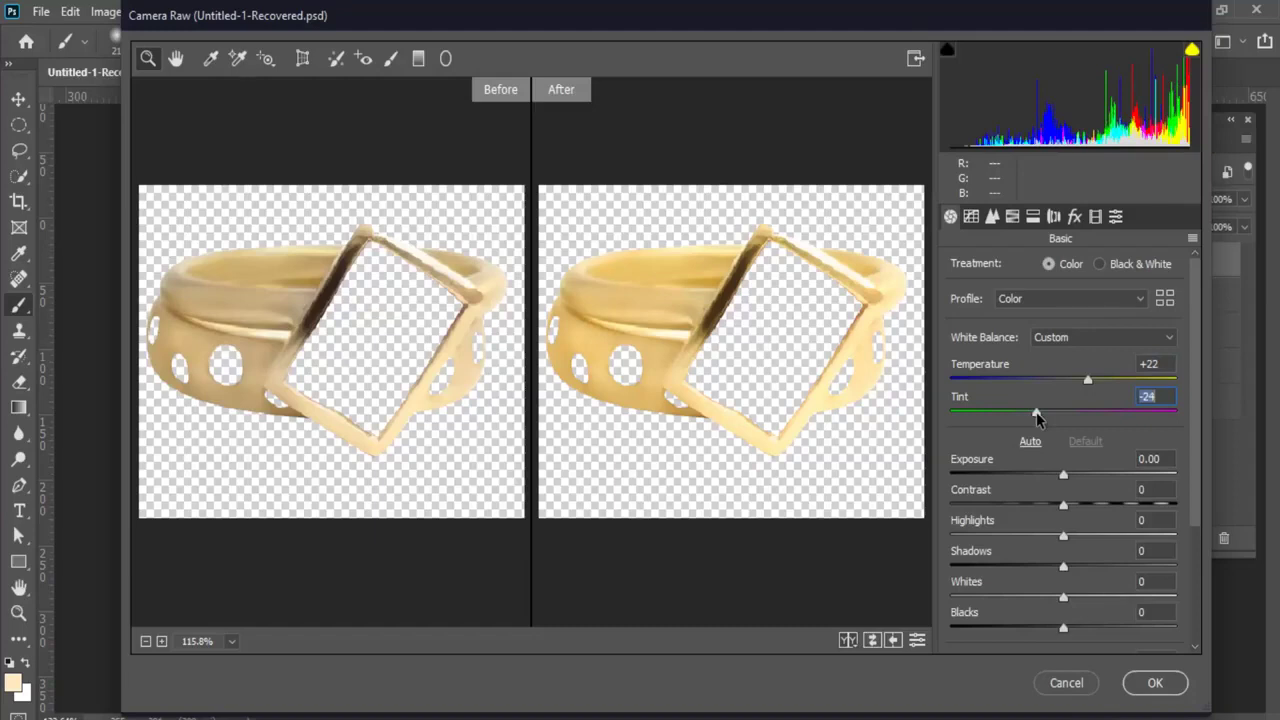
Apply Exposure +0.15, Clarity +22, higher contrast and Blacks +50 to the metal
left_click_drag(1063, 477, 1072, 475)
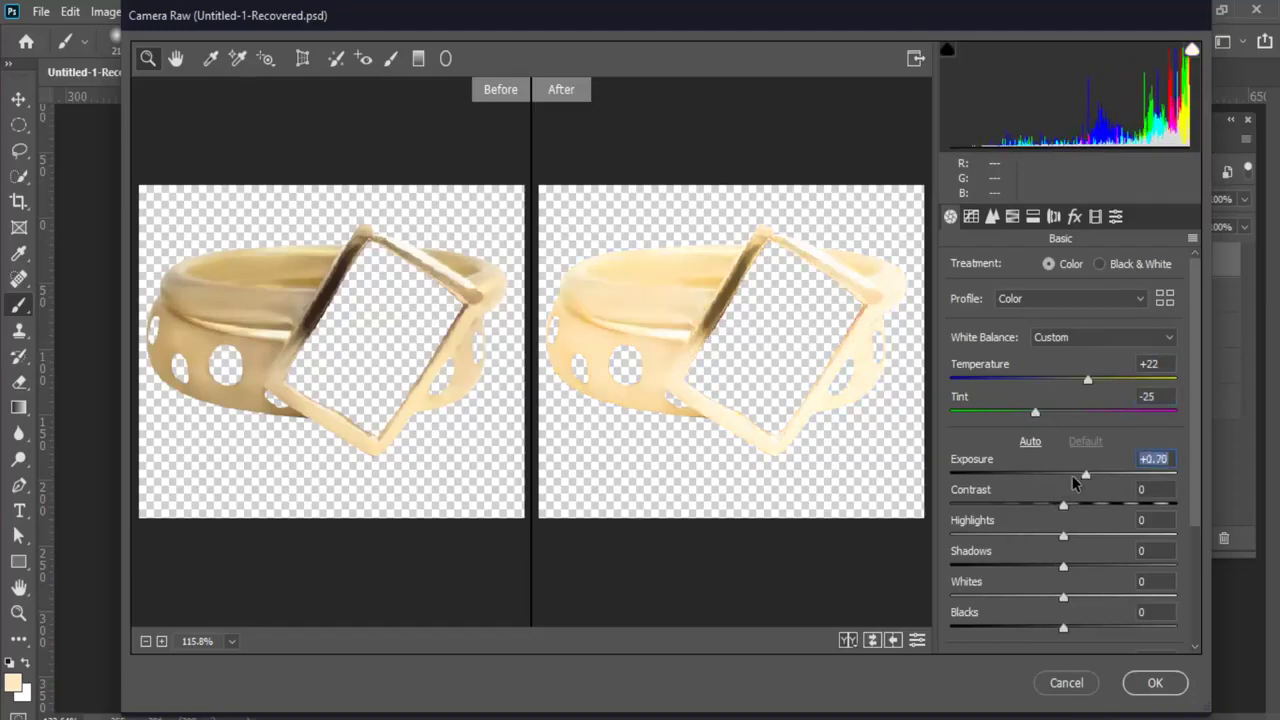
scroll(1075, 530, "down", 1)
scroll(1080, 580, "down", 3)
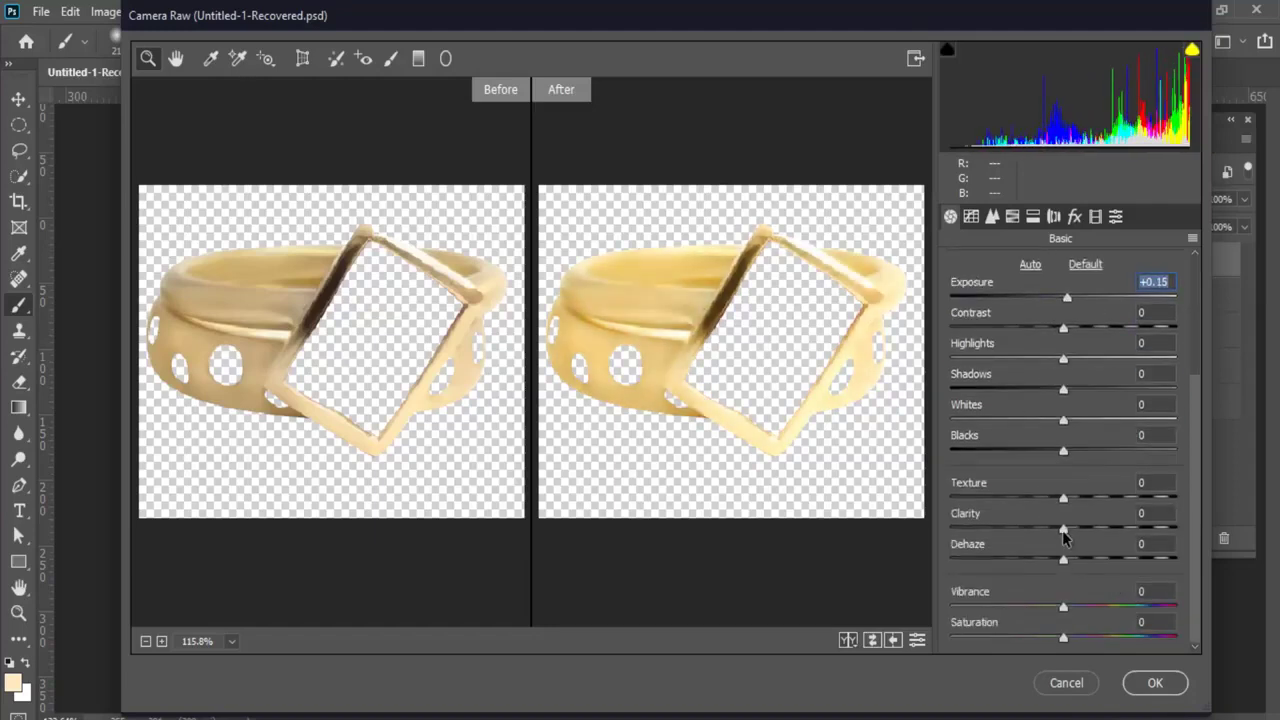
left_click_drag(1063, 530, 1090, 530)
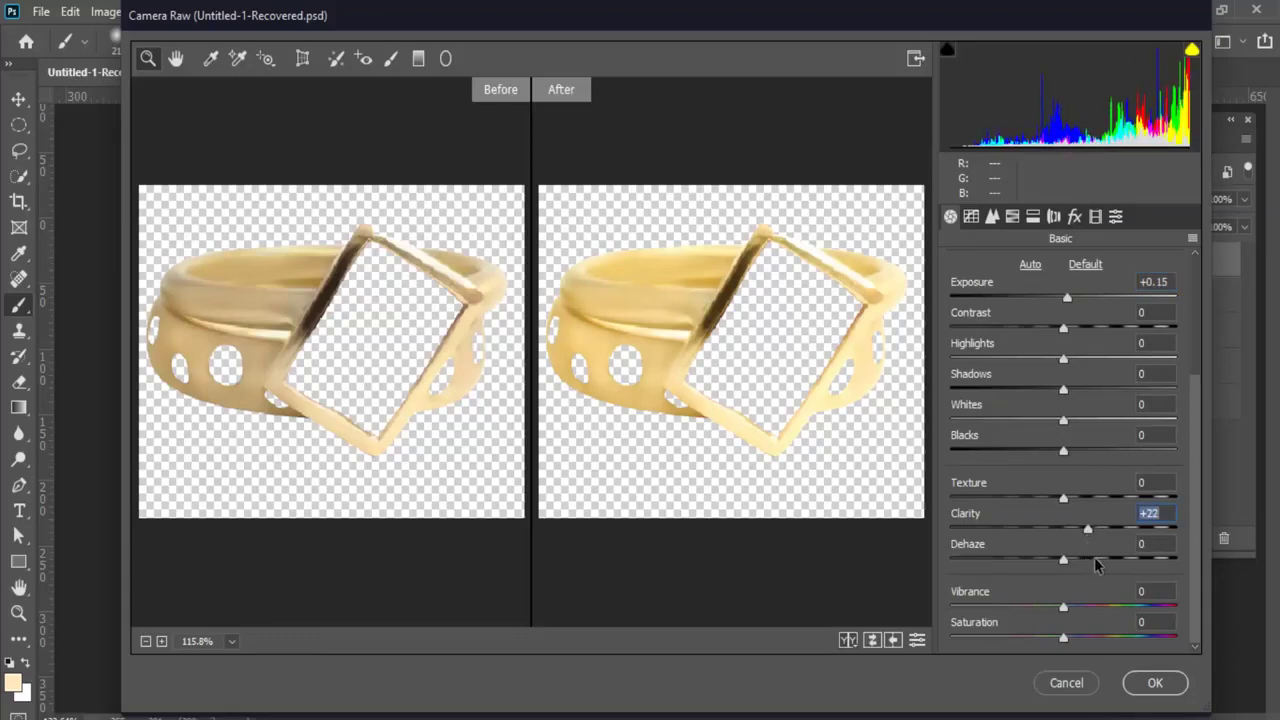
scroll(1067, 580, "up", 3)
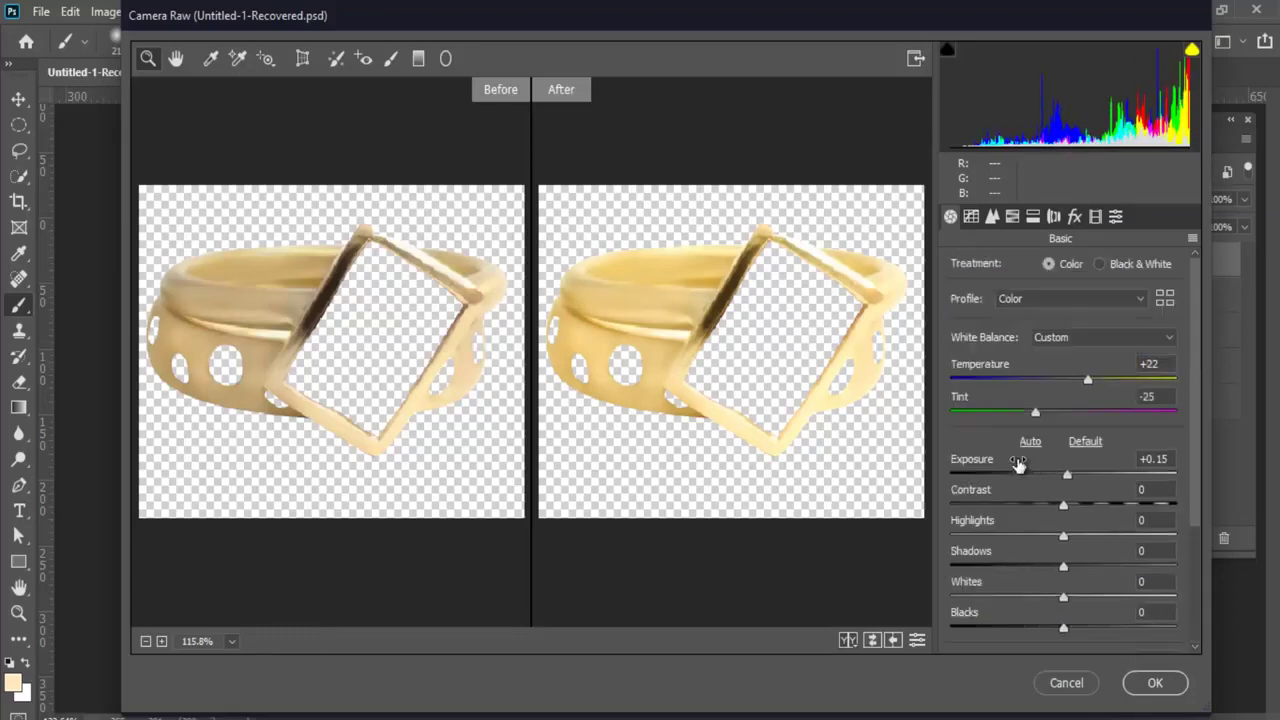
left_click_drag(1063, 506, 1077, 506)
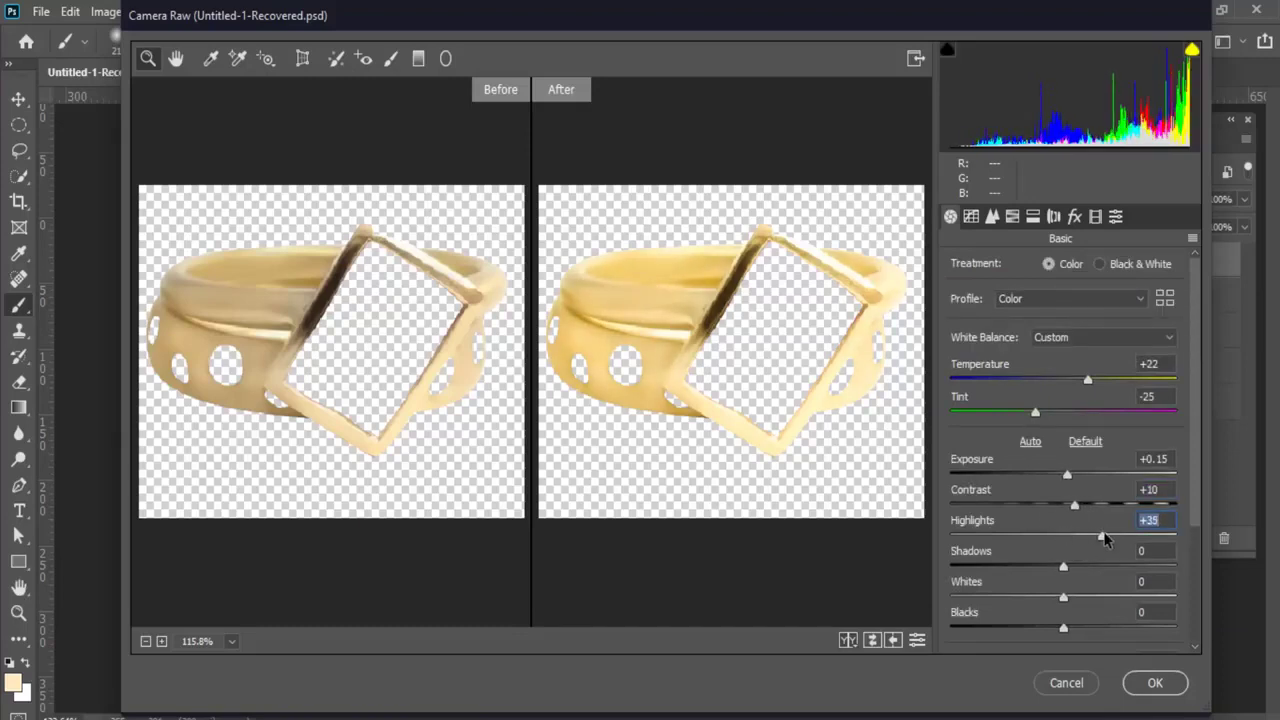
mouse_move(1067, 537)
left_mouse_down()
mouse_move(1085, 537)
mouse_move(1058, 503)
left_mouse_up()
scroll(1063, 540, "down", 2)
scroll(1098, 591, "down", 2)
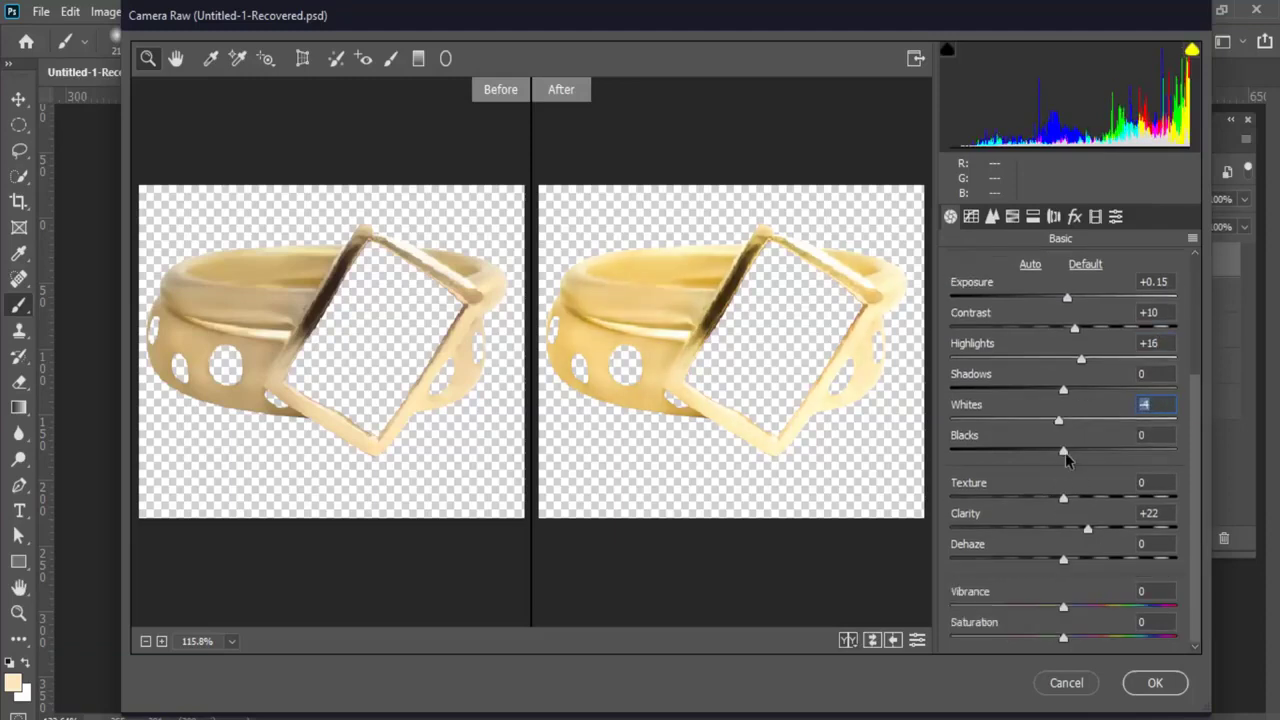
left_click_drag(1065, 452, 1120, 457)
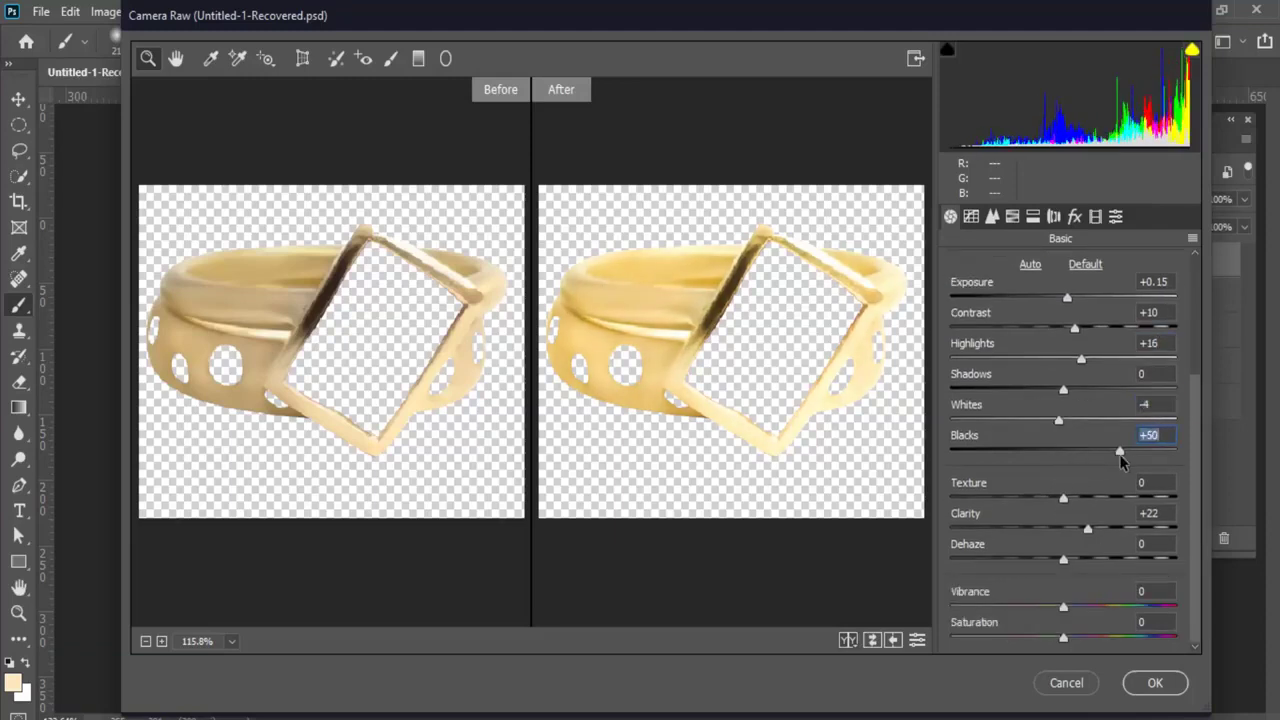
left_click(1155, 683)
Apply Dust & Scratches (Radius 1, Threshold 0) to the metal layer, then show the red stone
key("ctrl+minus")
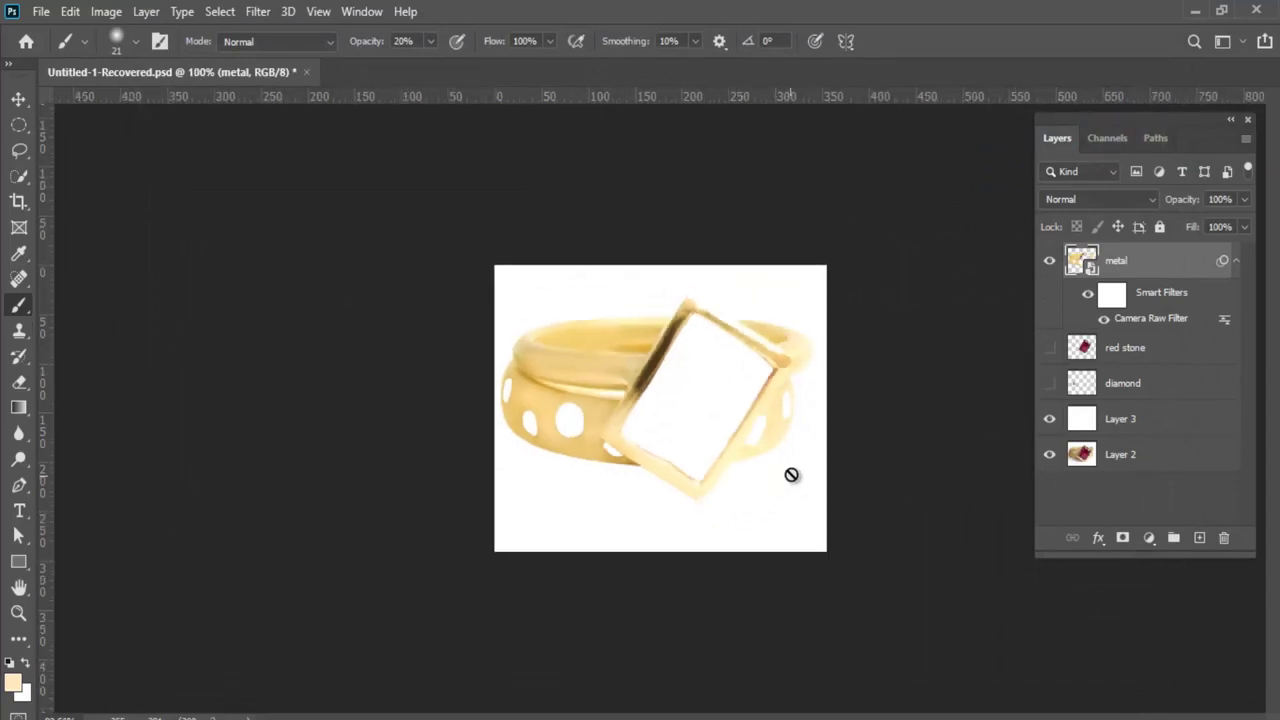
key("ctrl+plus")
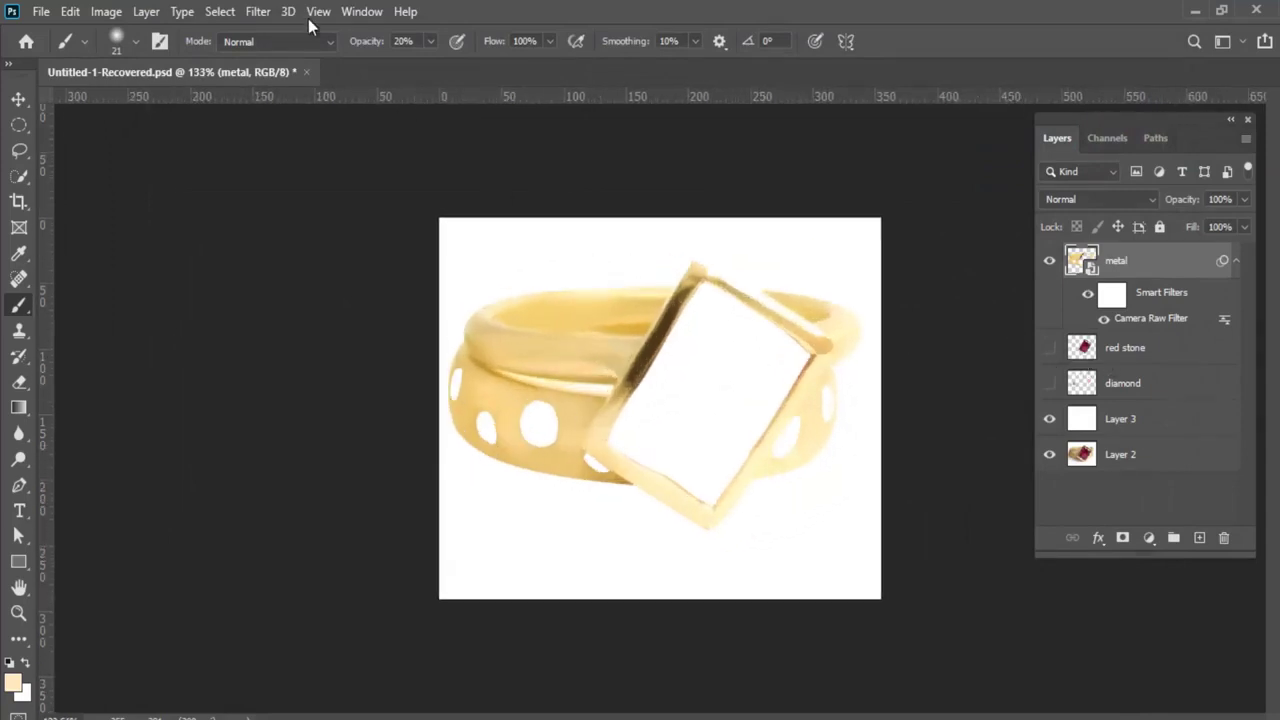
left_click(258, 11)
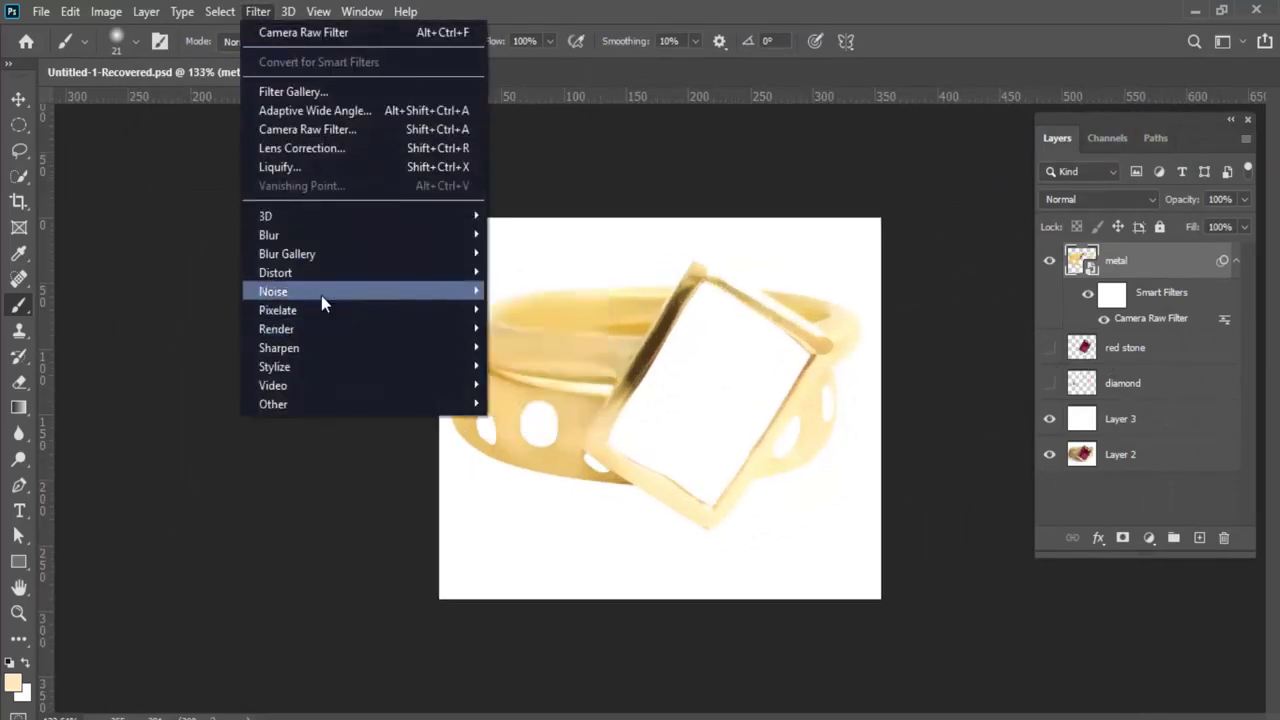
mouse_move(300, 291)
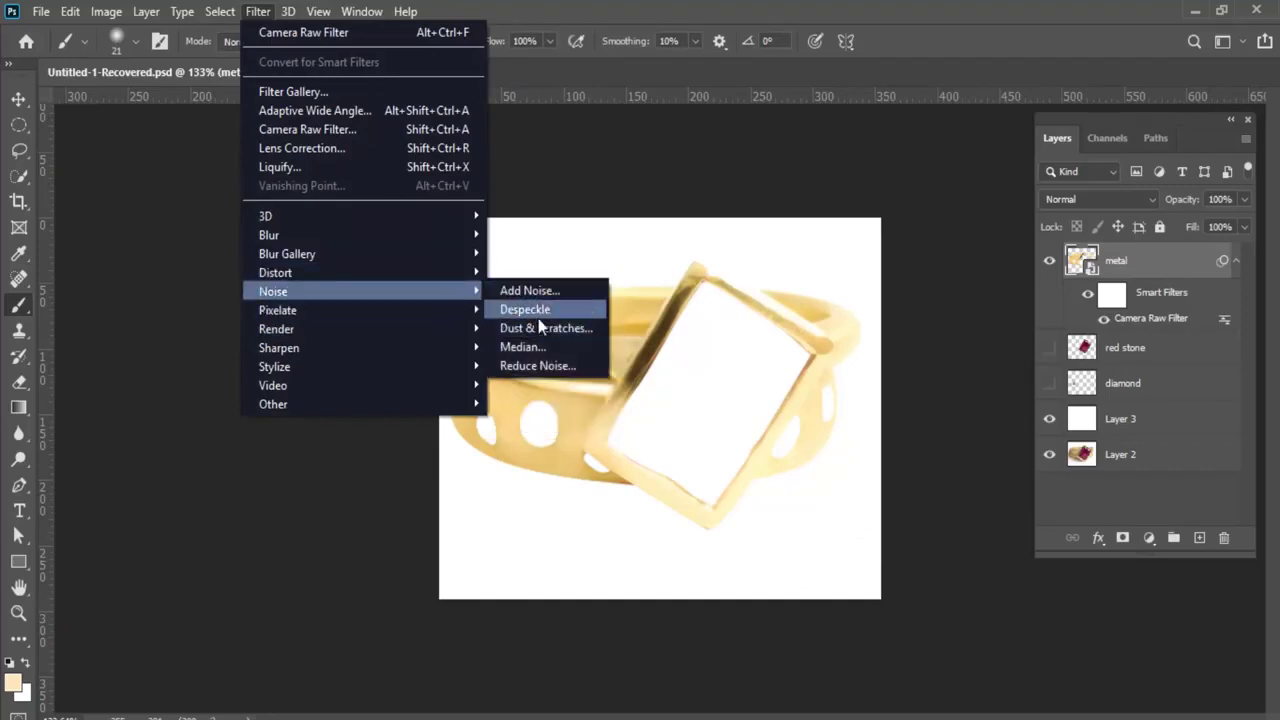
left_click(540, 328)
left_click_drag(640, 108, 250, 196)
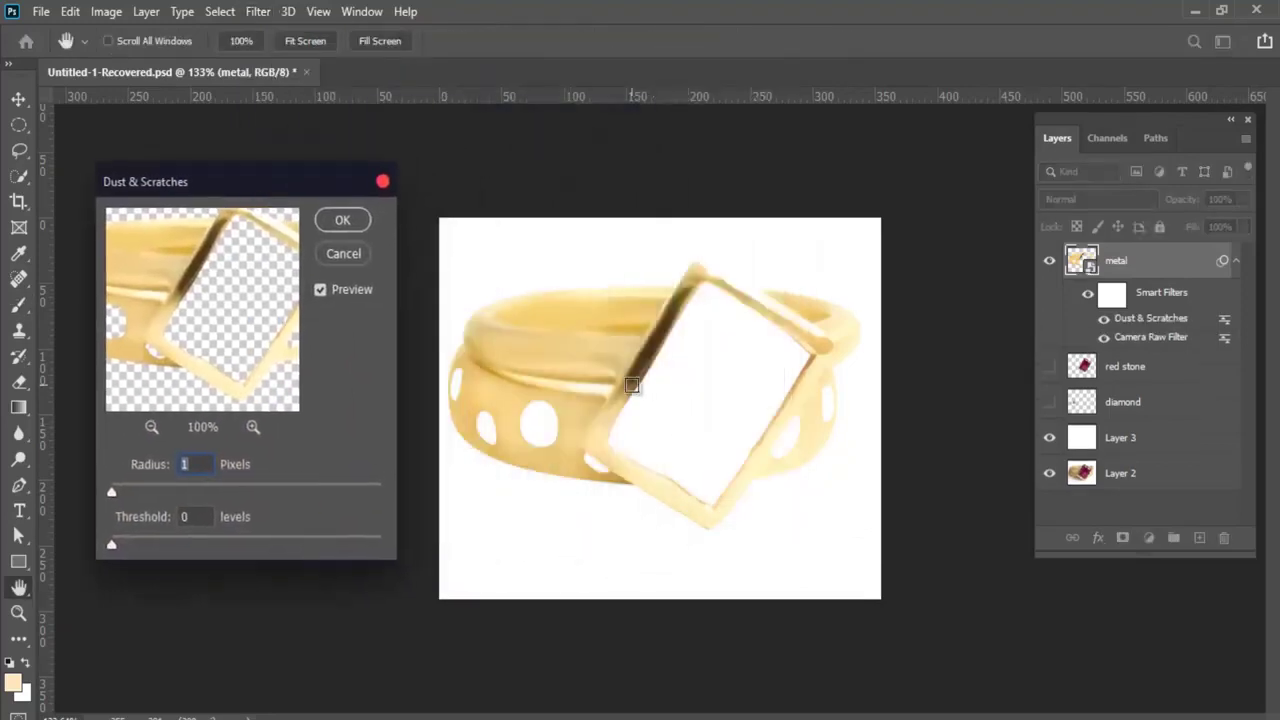
key("ctrl+plus")
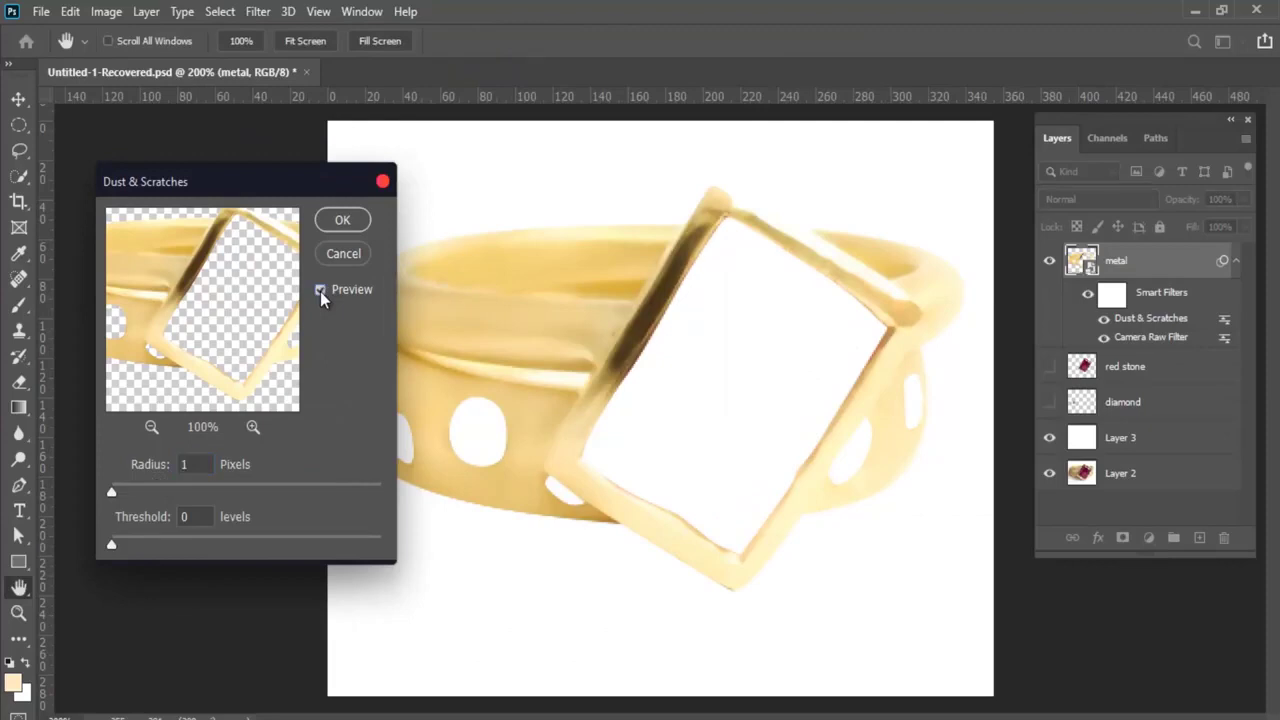
left_click_drag(120, 495, 111, 495)
left_click(340, 219)
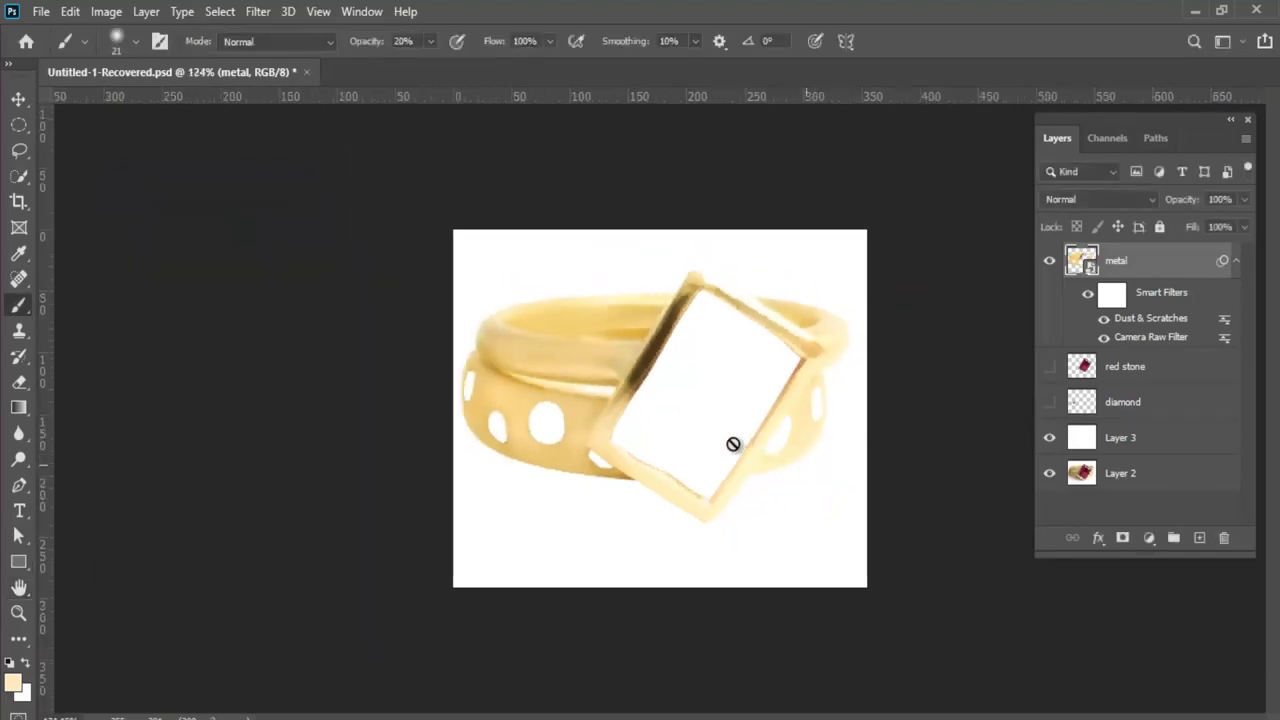
scroll(757, 408, "up", 2)
scroll(757, 408, "up", 2)
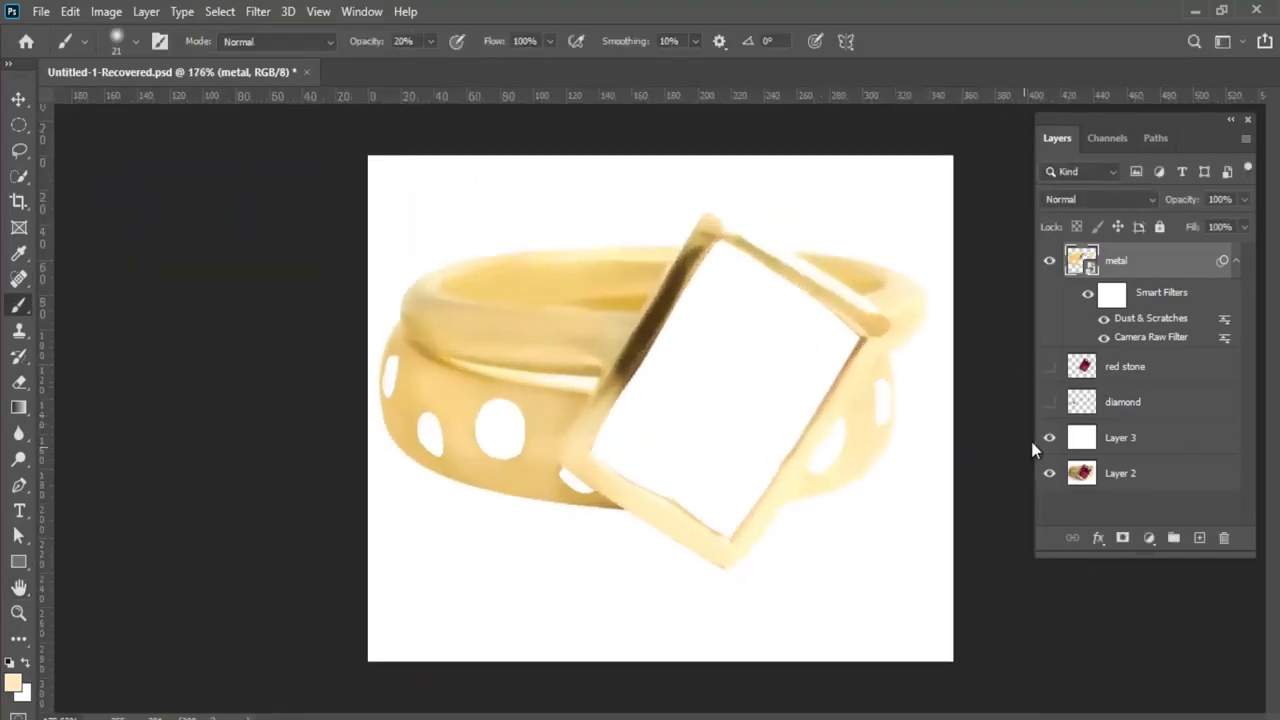
left_click(1049, 368)
Add a Brightness/Contrast adjustment above the red stone with Brightness 45 and Contrast 70
left_click(1133, 374)
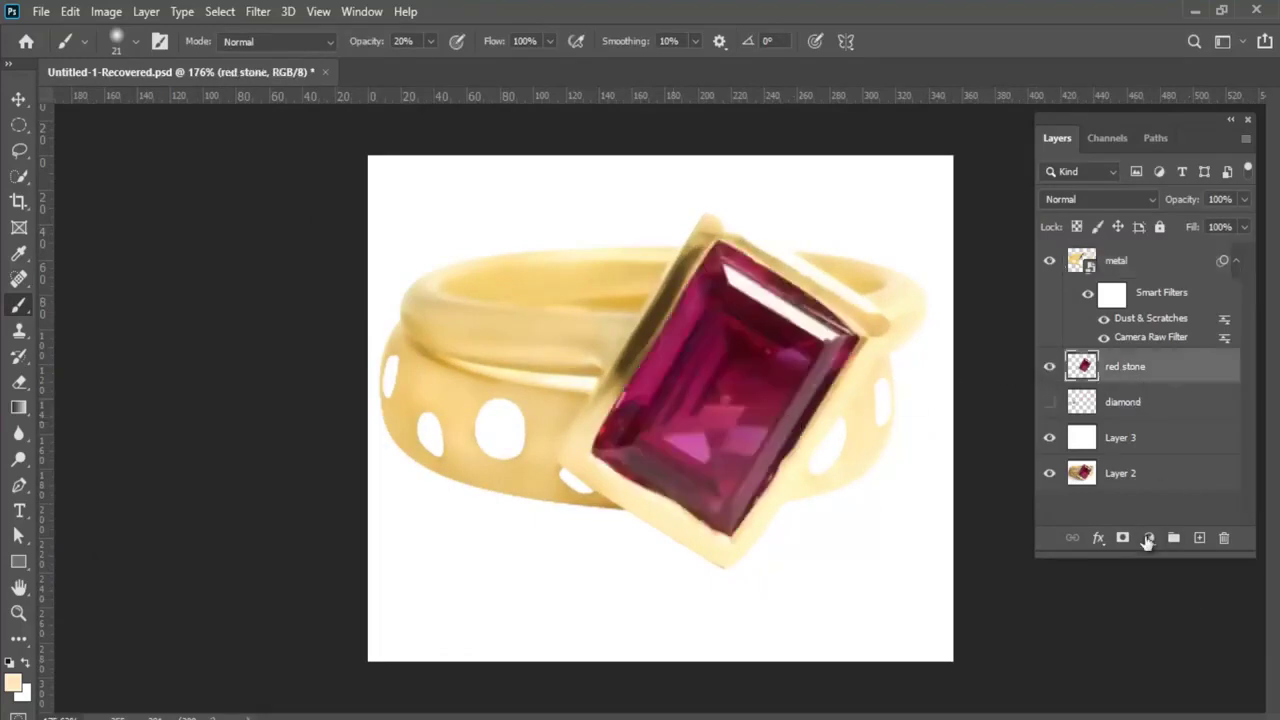
left_click(1149, 537)
left_click(1180, 252)
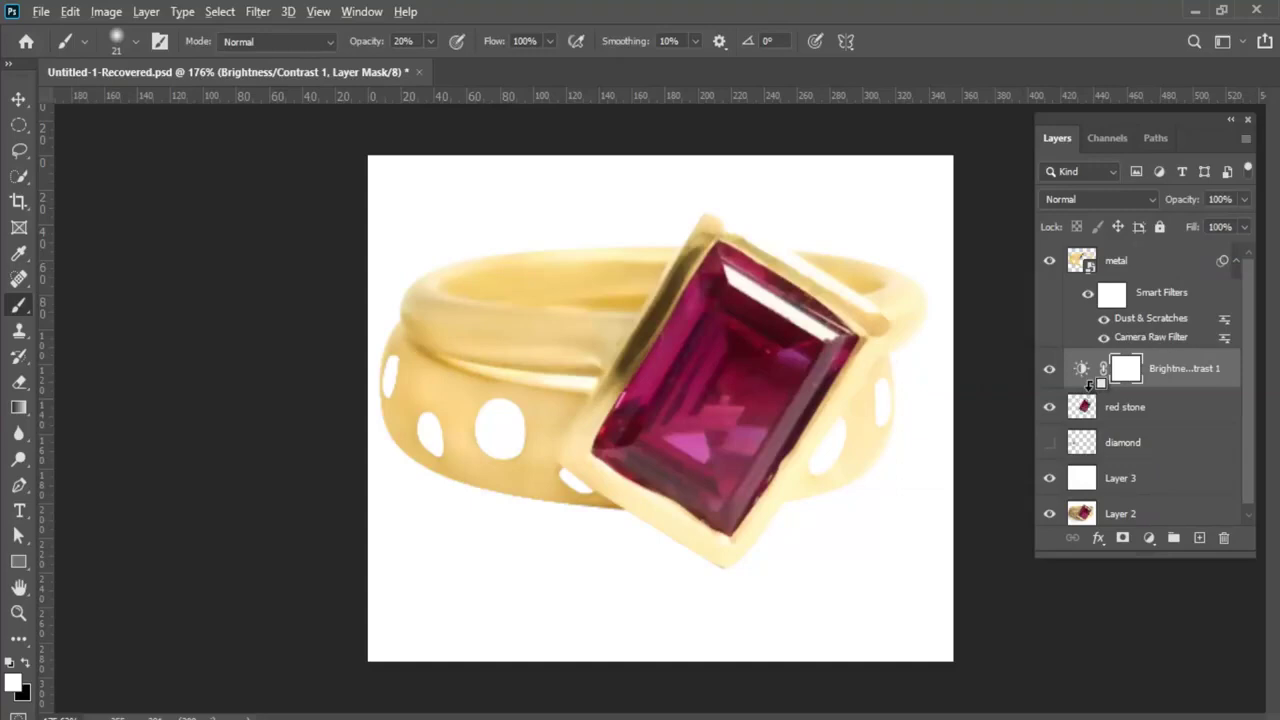
double_click(1081, 368)
left_click_drag(437, 386, 287, 214)
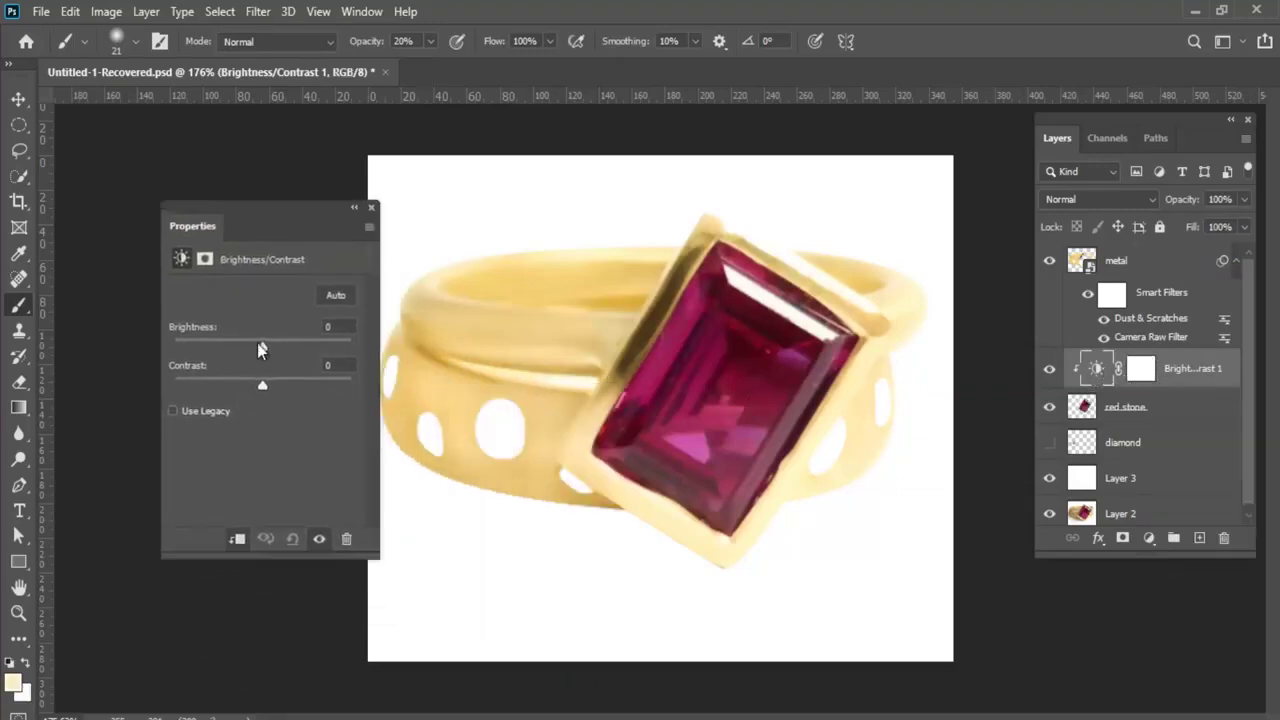
left_click_drag(258, 343, 289, 346)
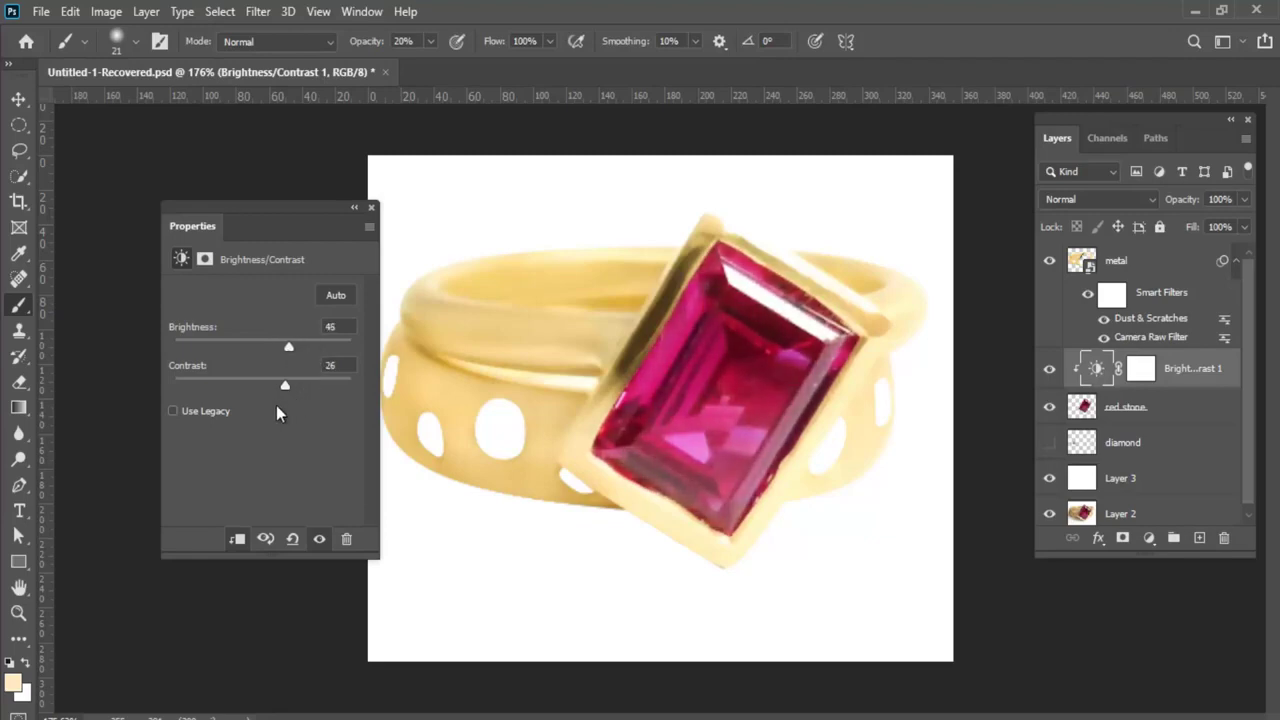
Show the side diamonds and add a Brightness/Contrast adjustment clipped to the diamond layer
scroll(660, 408, "down", 3)
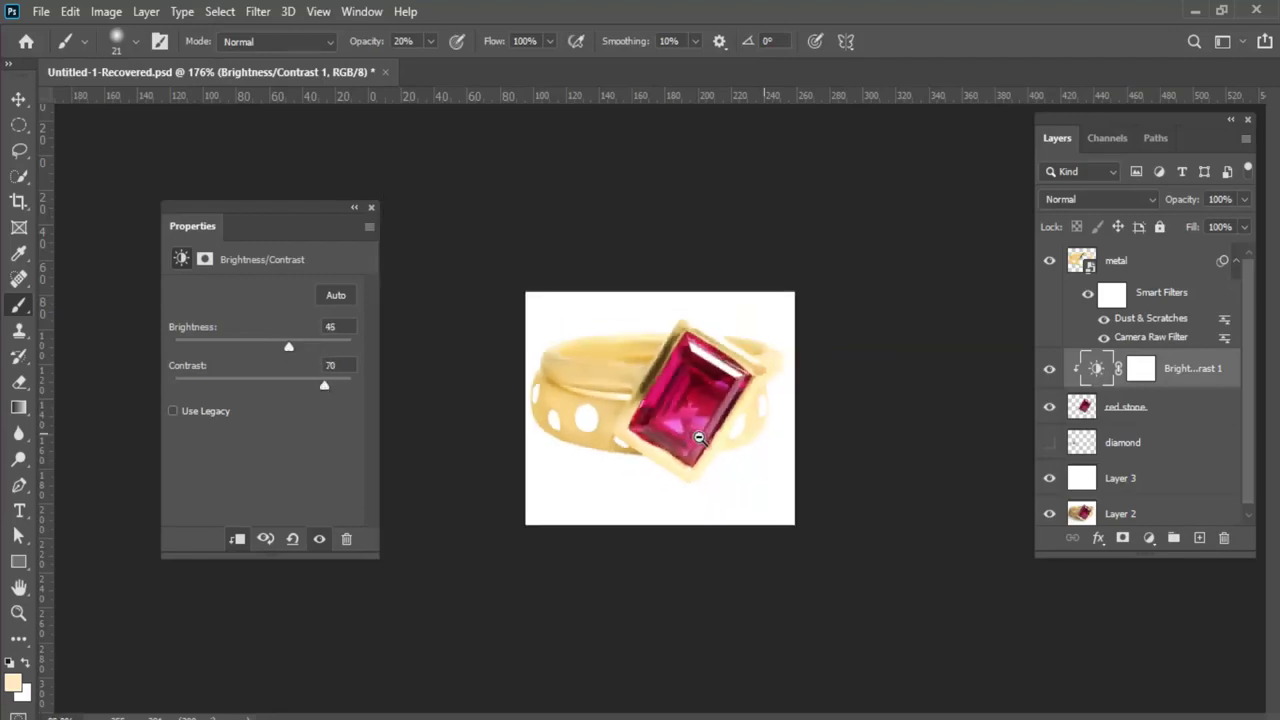
left_click(1049, 442)
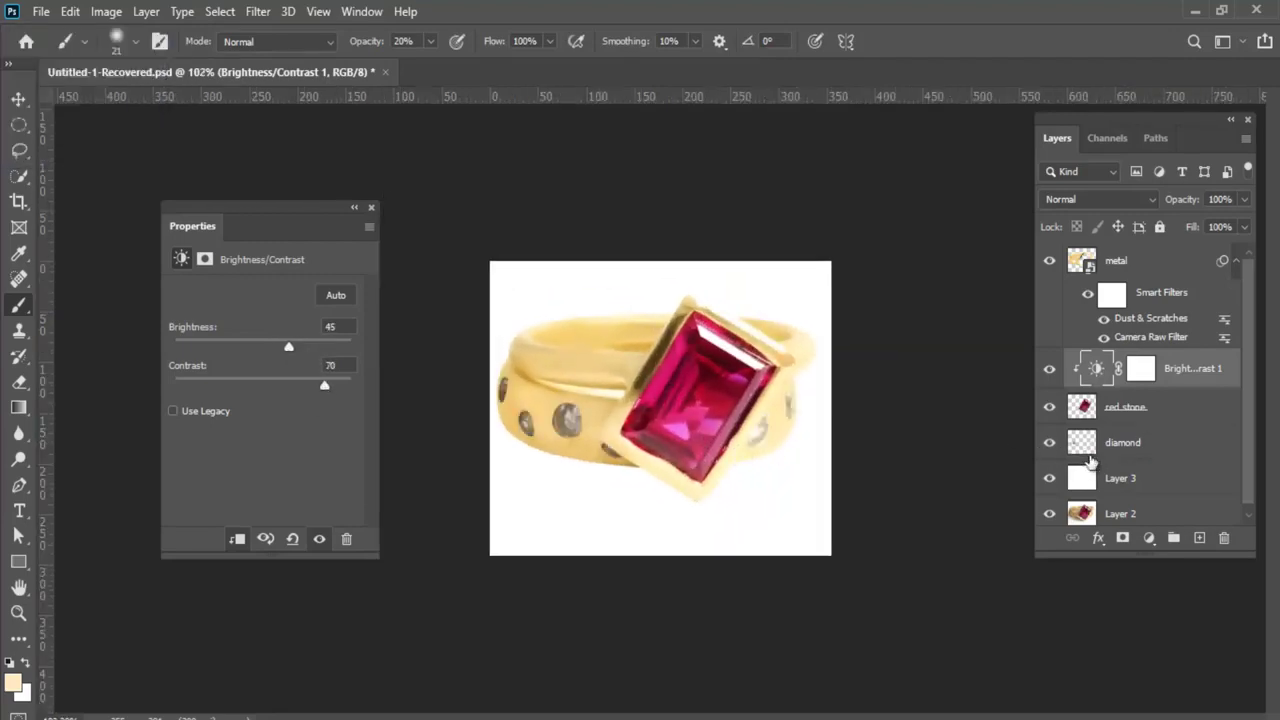
left_click(1100, 446)
left_click(1149, 537)
left_click(1170, 255)
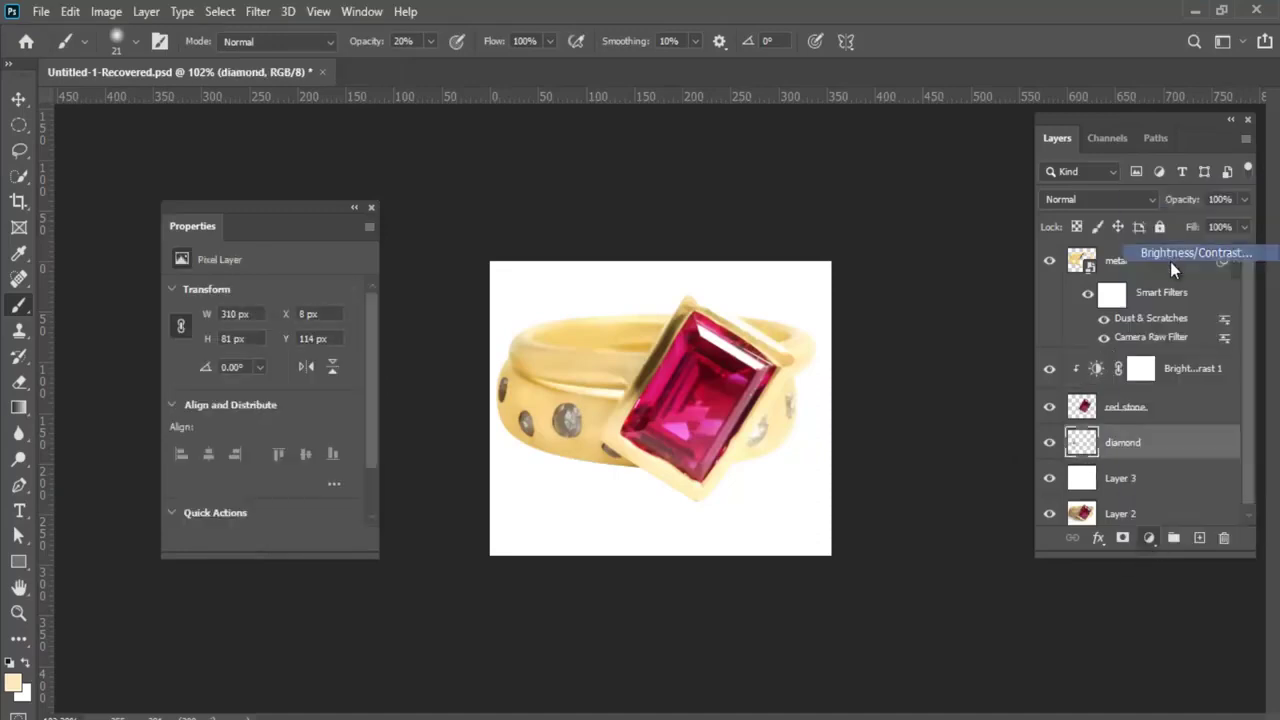
left_click(1075, 457, "alt")
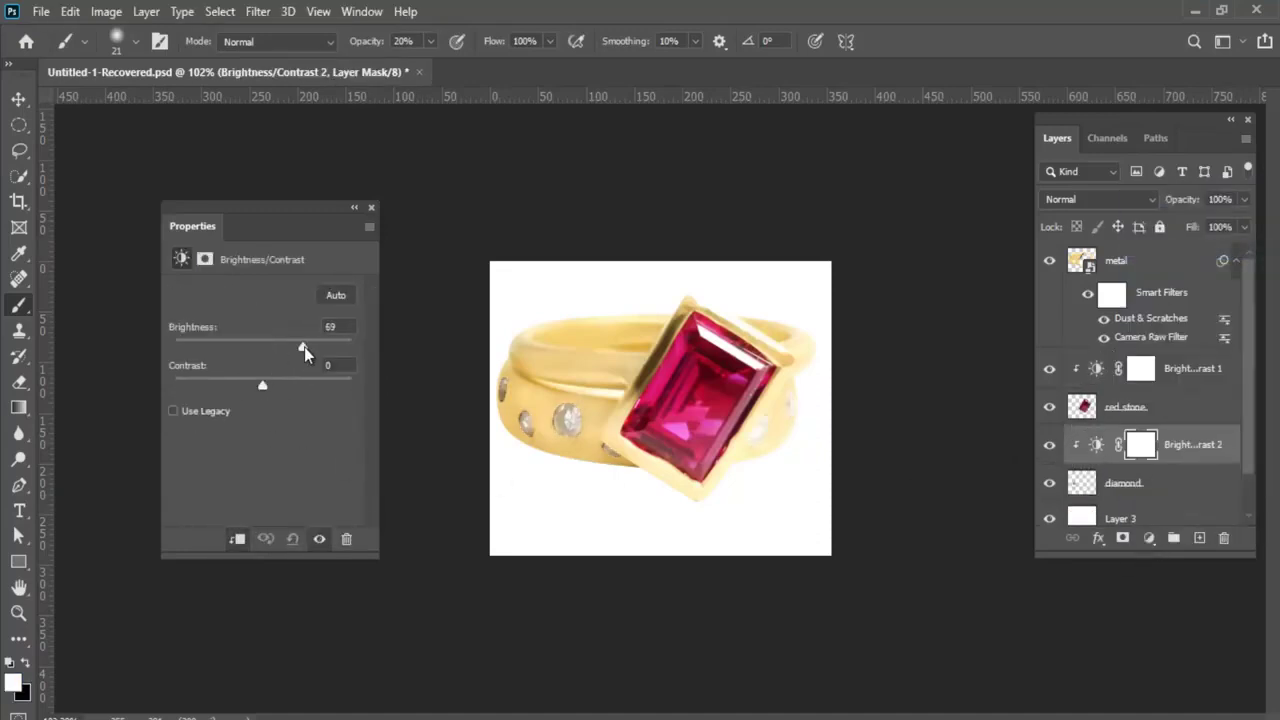
Try diamond Brightness 112 and Contrast 24, then delete that adjustment layer
scroll(782, 438, "up", 2)
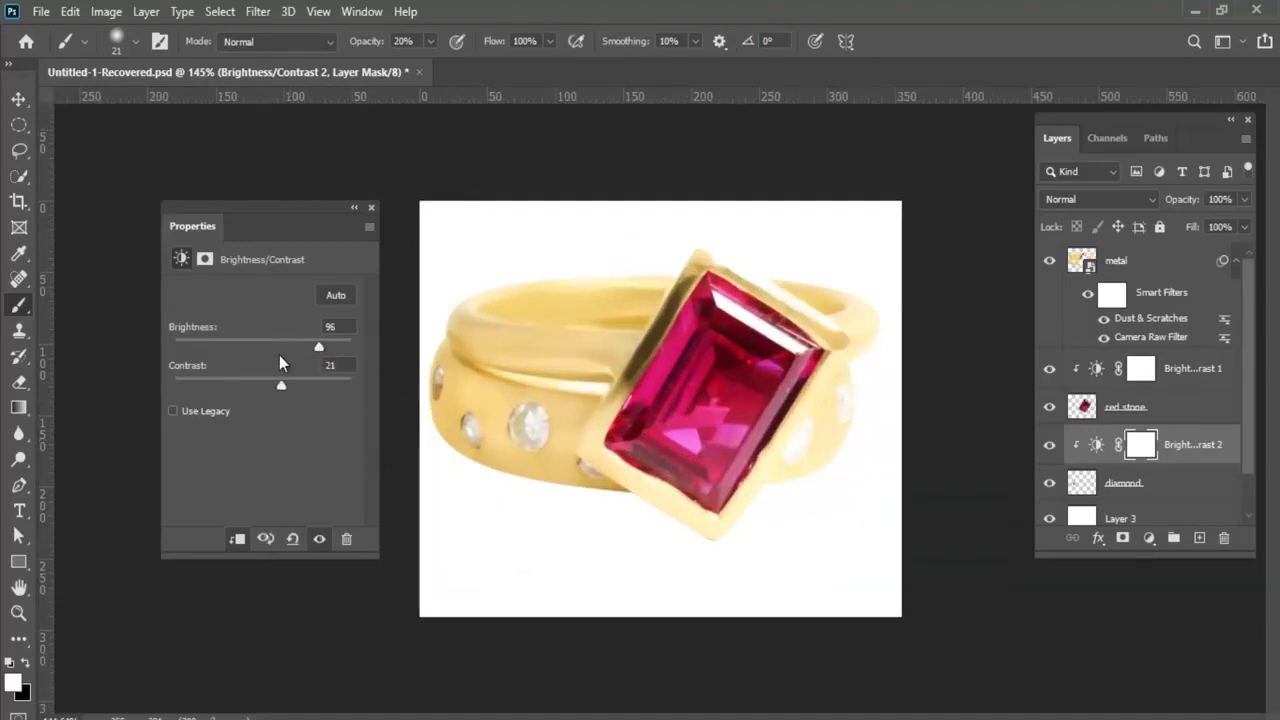
mouse_move(326, 350)
left_mouse_down()
mouse_move(294, 357)
mouse_move(310, 350)
left_mouse_up()
left_click_drag(294, 398, 232, 408)
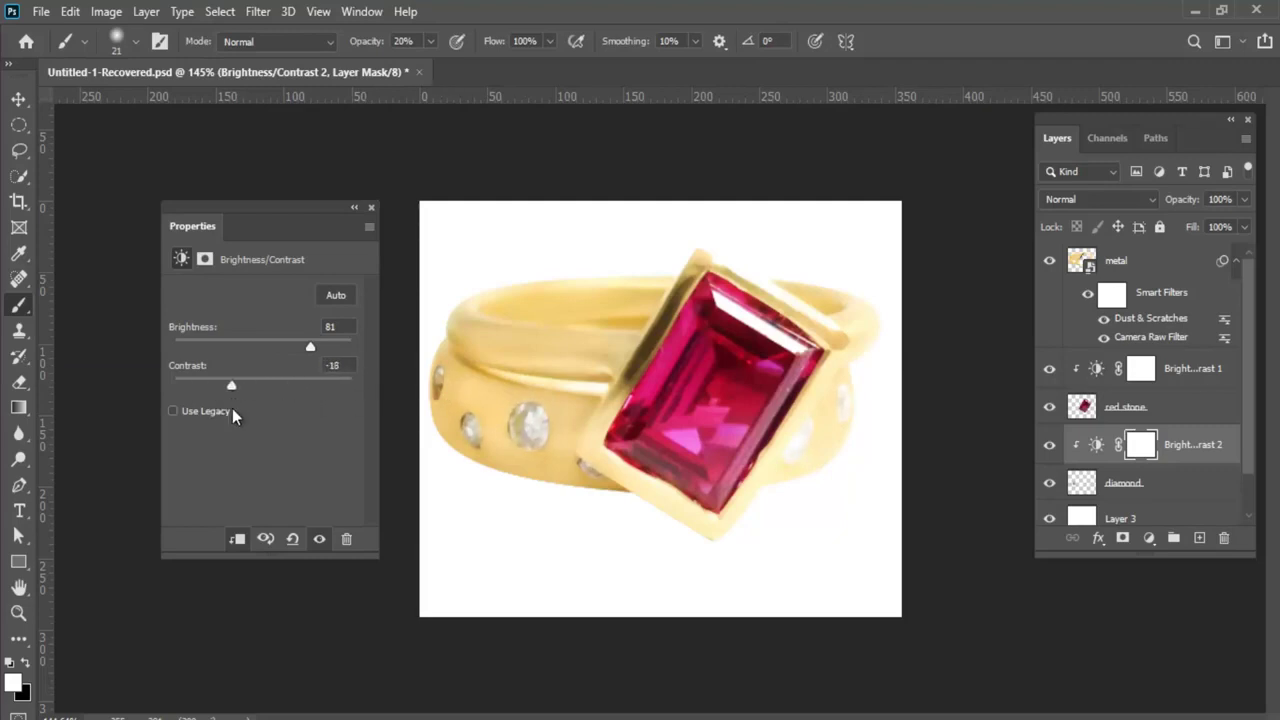
left_click_drag(310, 347, 331, 350)
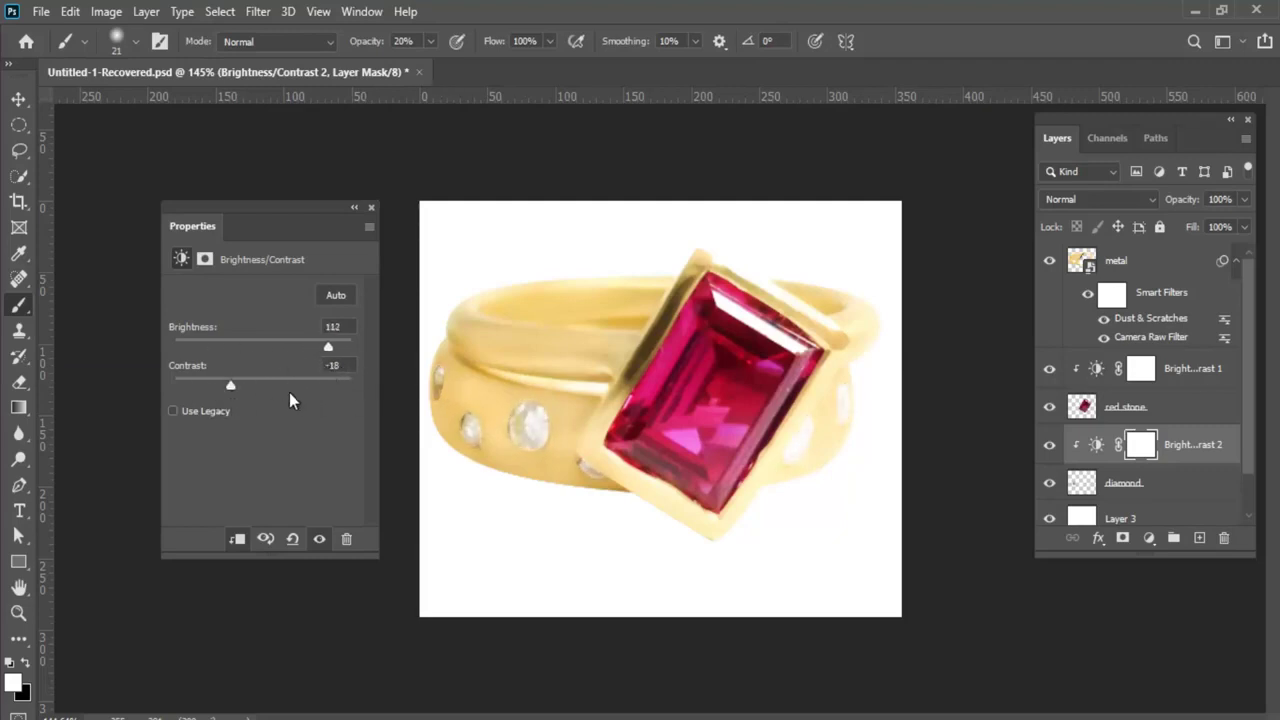
left_click_drag(253, 386, 284, 389)
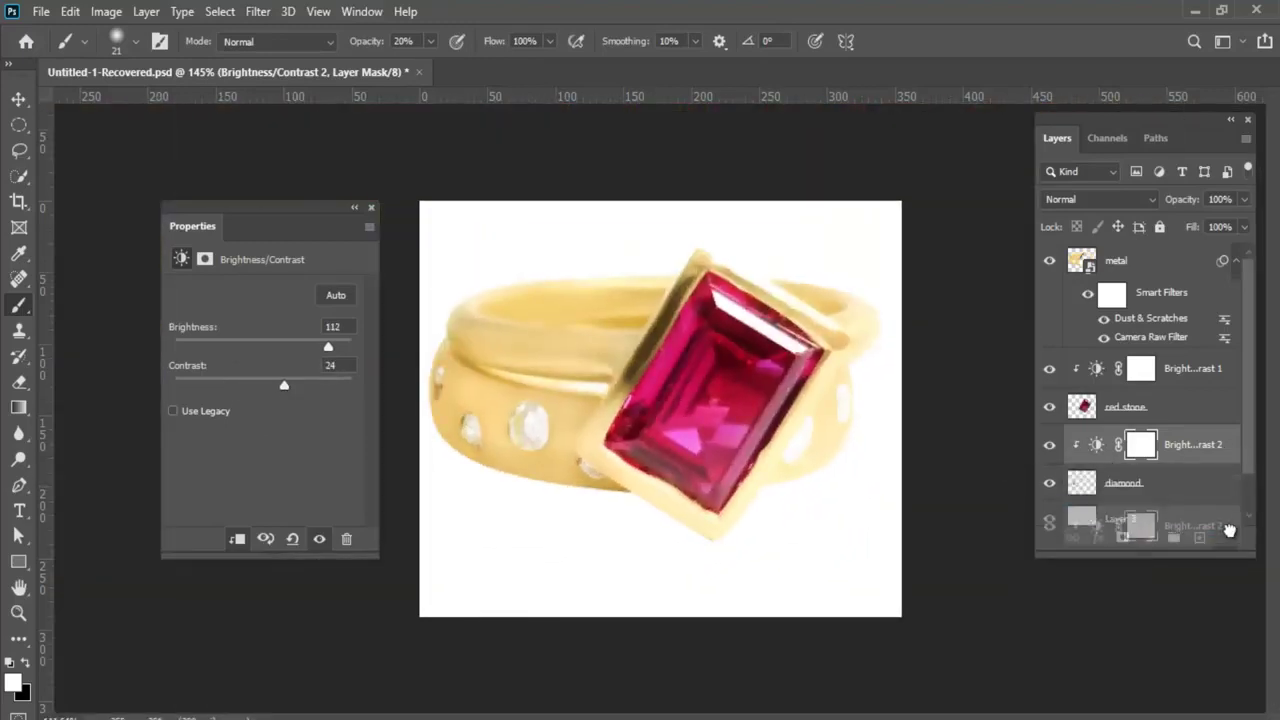
left_click_drag(1191, 461, 1223, 538)
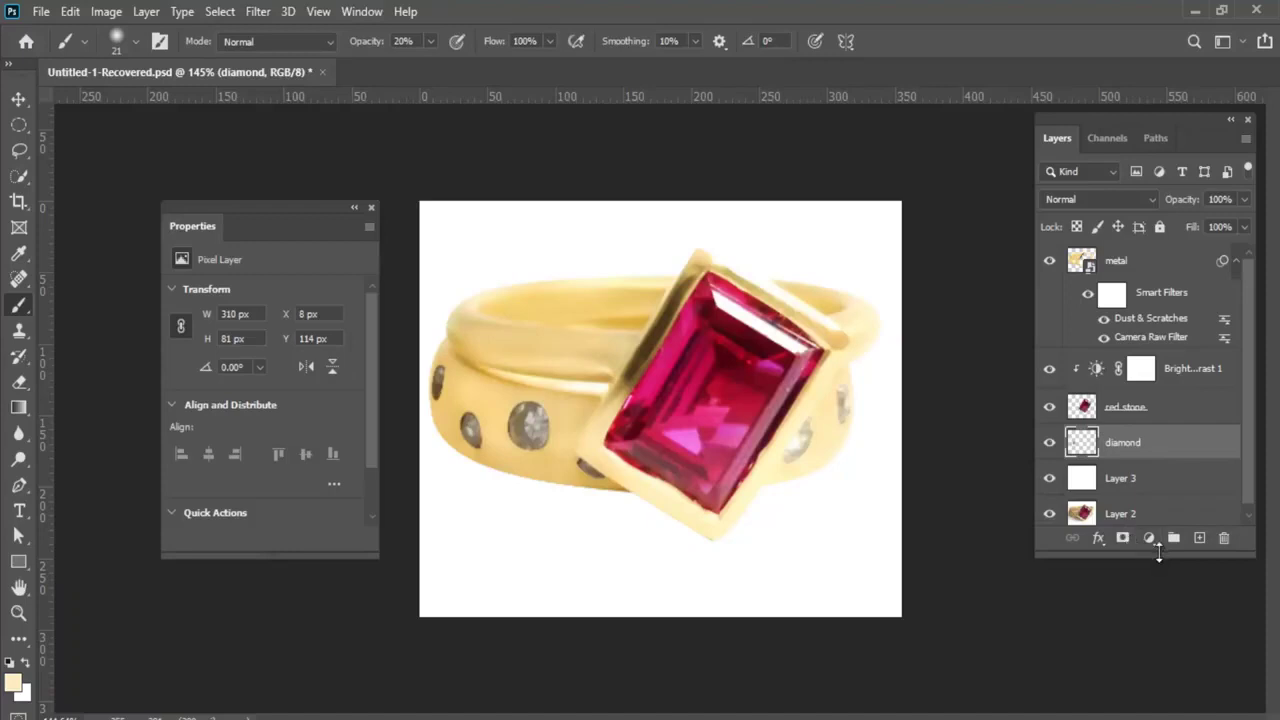
Try a Color Balance adjustment on the side stones, then delete it
left_click(1150, 538)
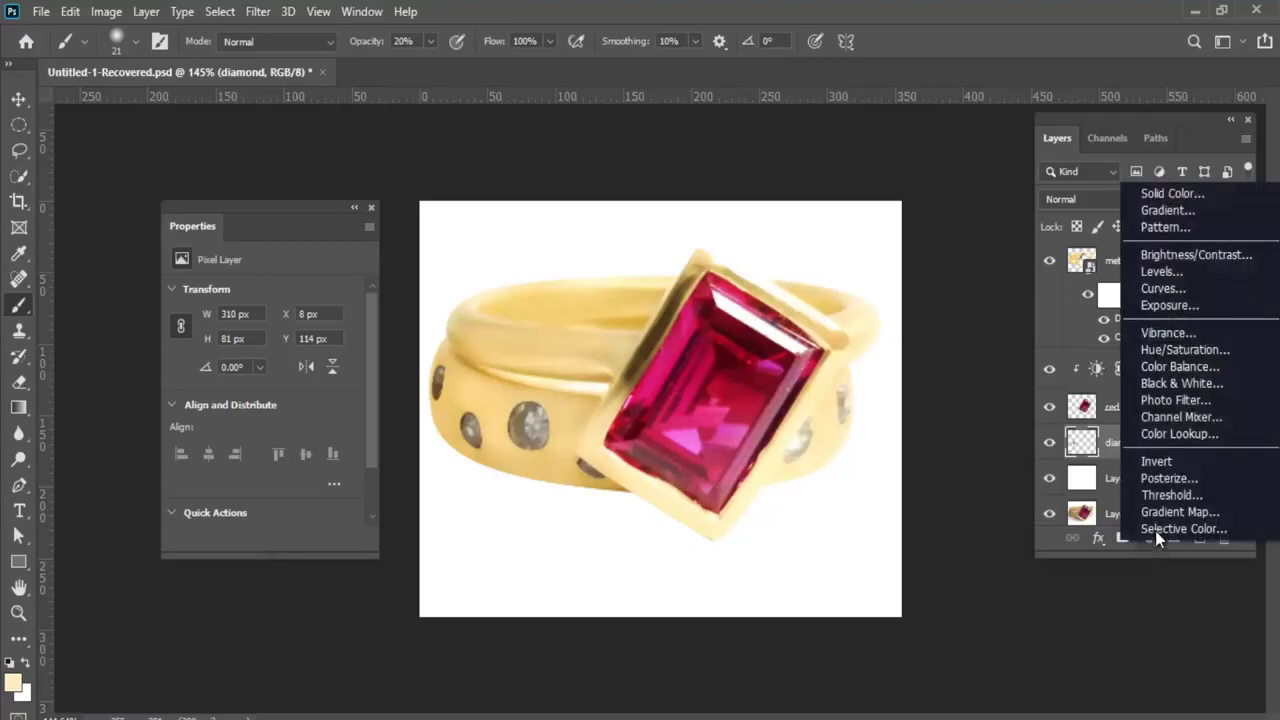
left_click(1180, 367)
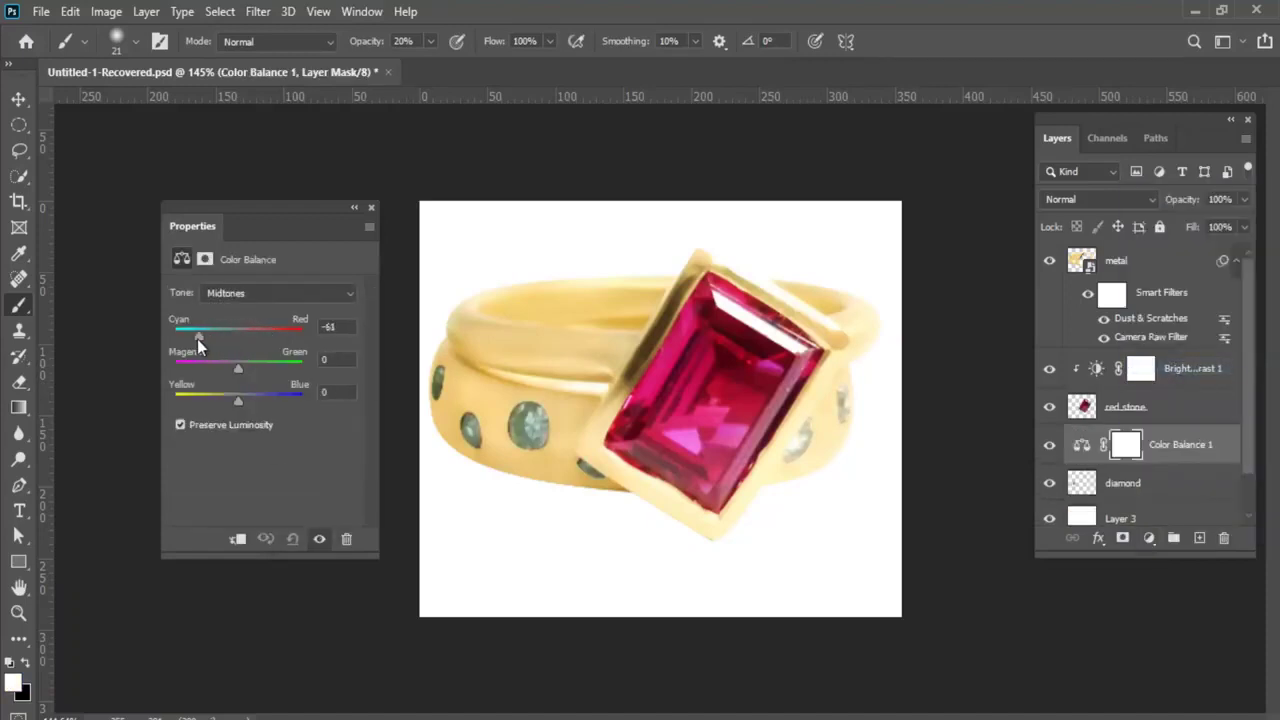
mouse_move(239, 368)
left_mouse_down()
mouse_move(296, 369)
mouse_move(200, 370)
left_mouse_up()
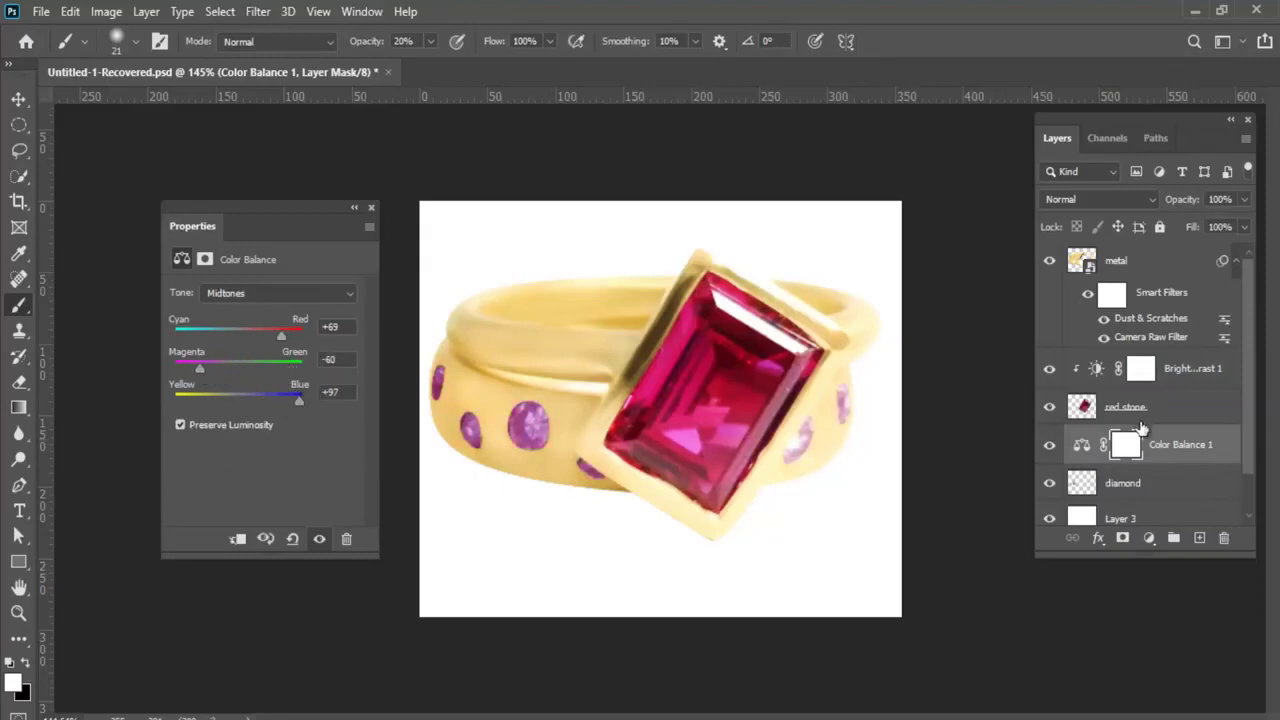
left_click_drag(1142, 428, 1223, 537)
left_click(1149, 537)
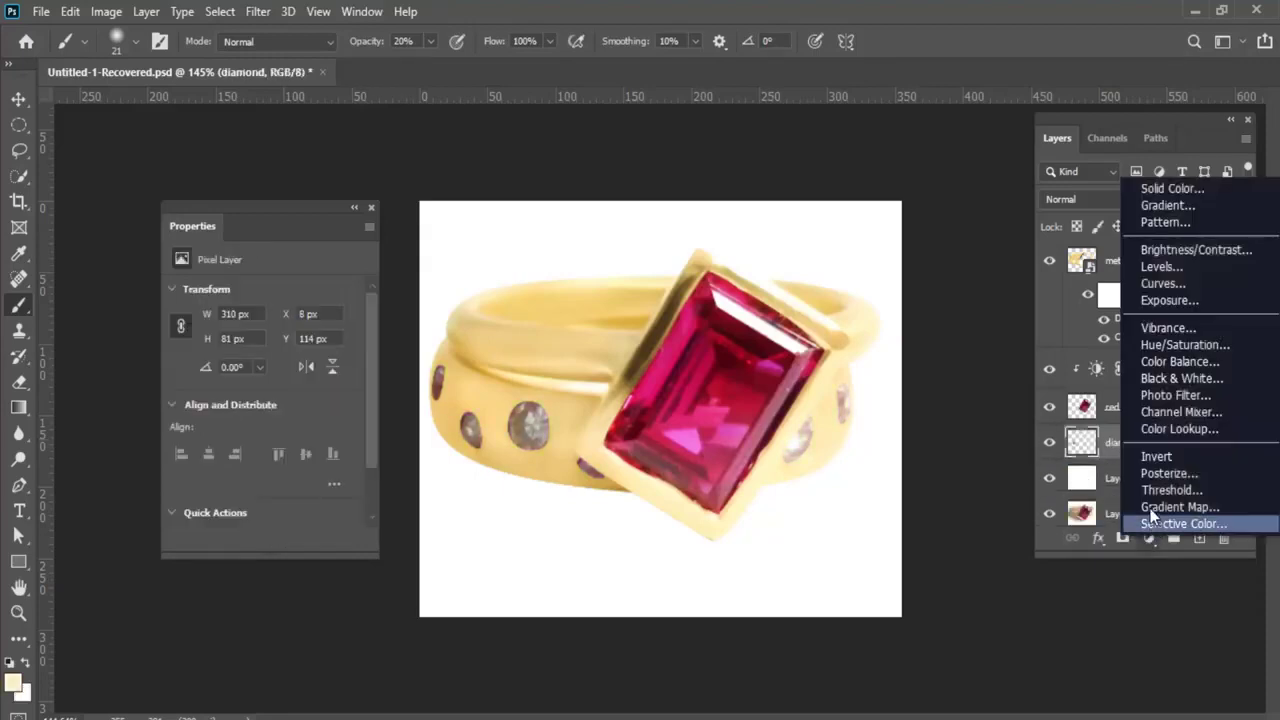
key("Escape")
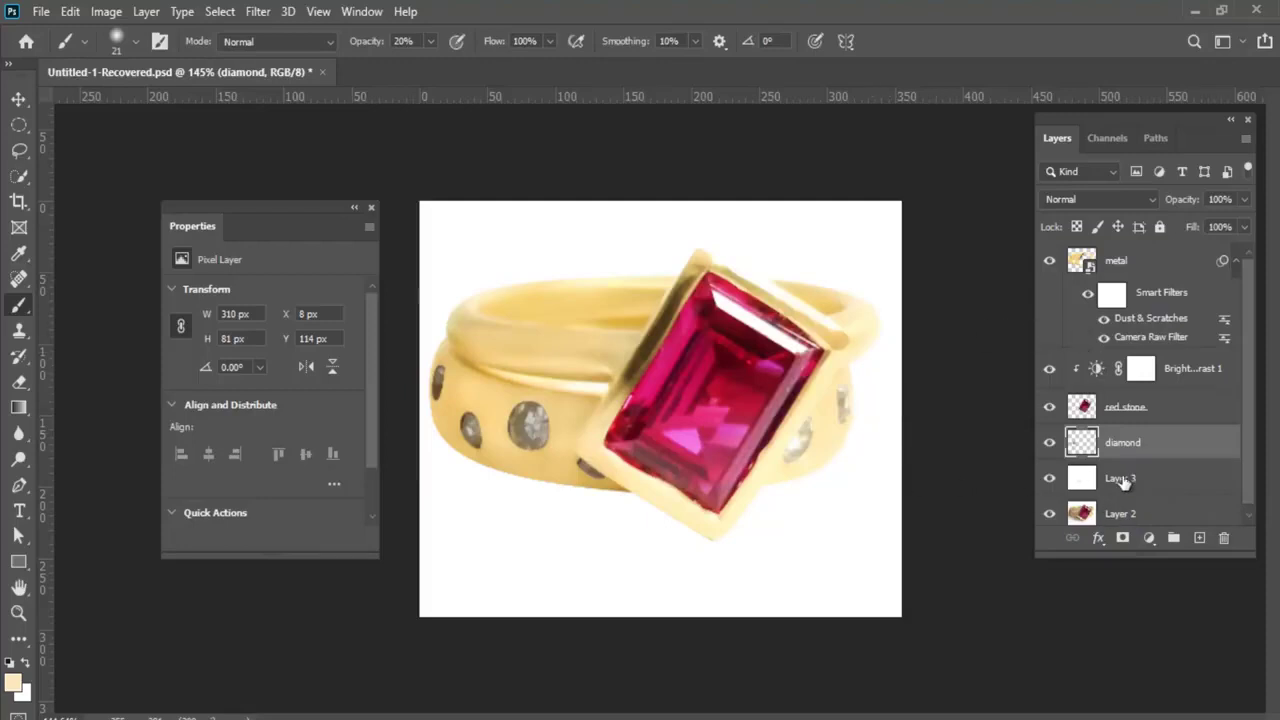
Add a Vibrance adjustment (Vibrance +100, Saturation -84) clipped to the diamond layer
left_click(1149, 537)
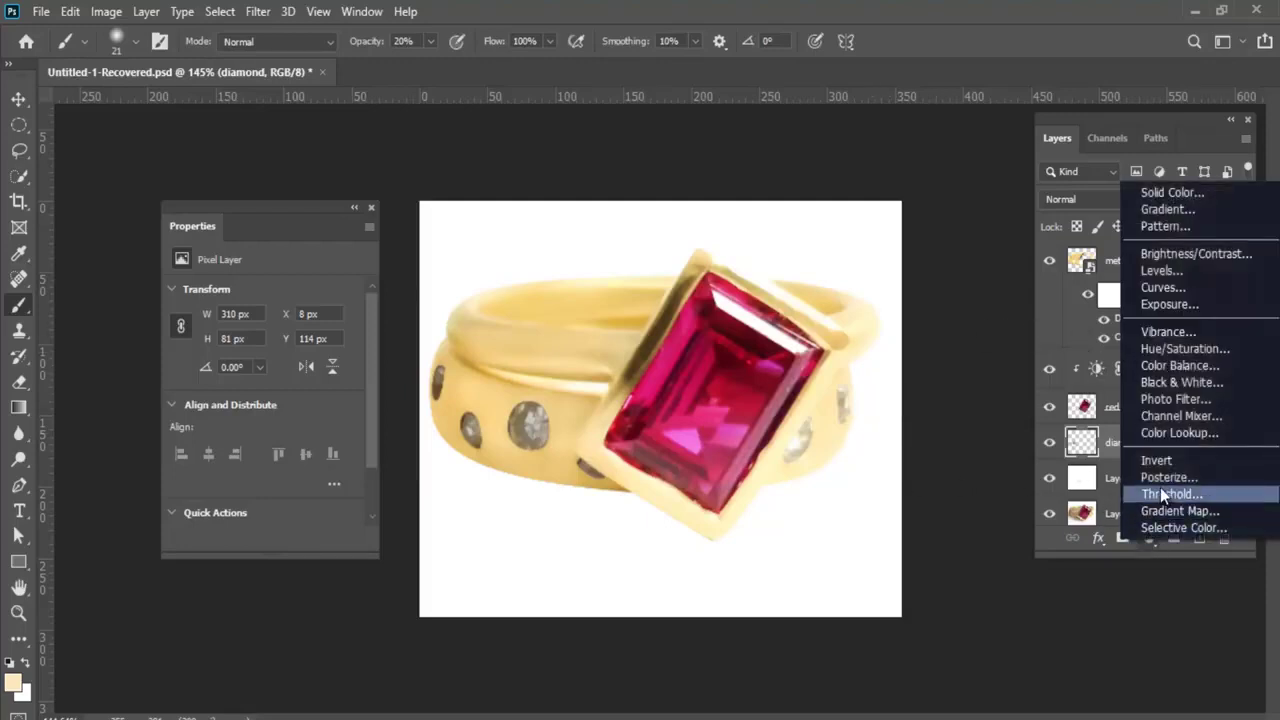
left_click(1190, 331)
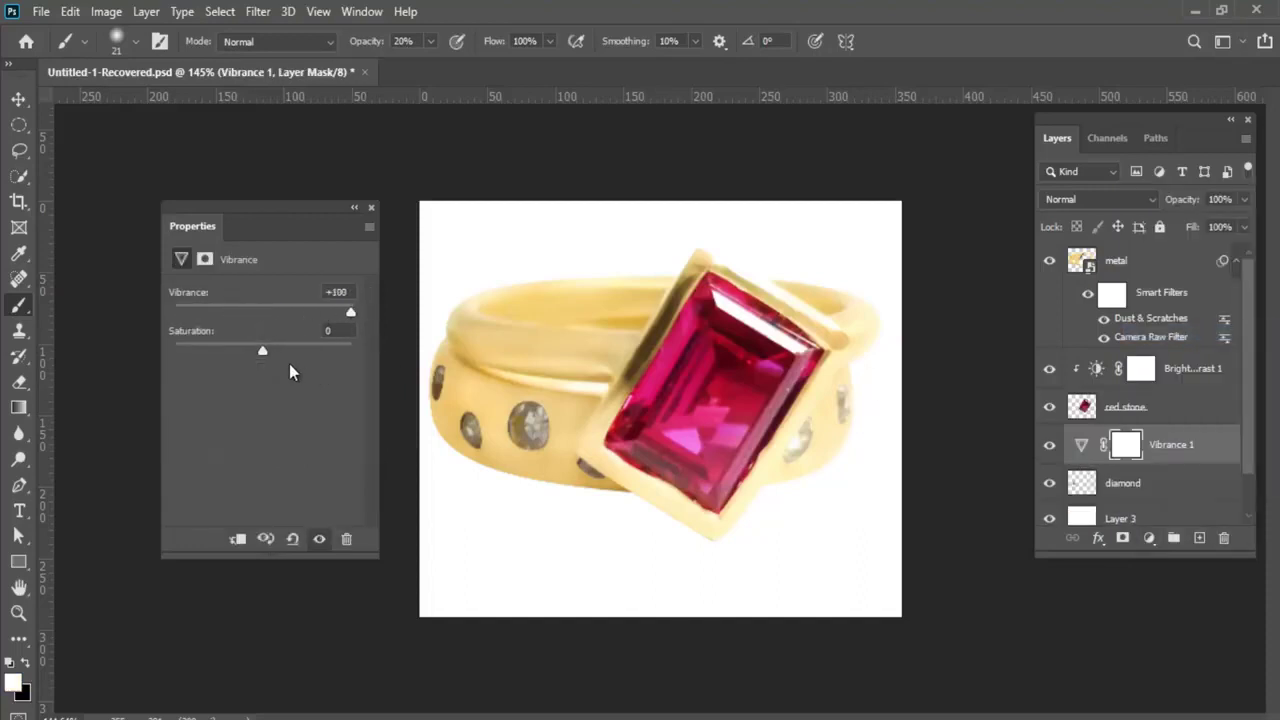
mouse_move(195, 366)
left_mouse_down()
mouse_move(238, 366)
mouse_move(189, 366)
left_mouse_up()
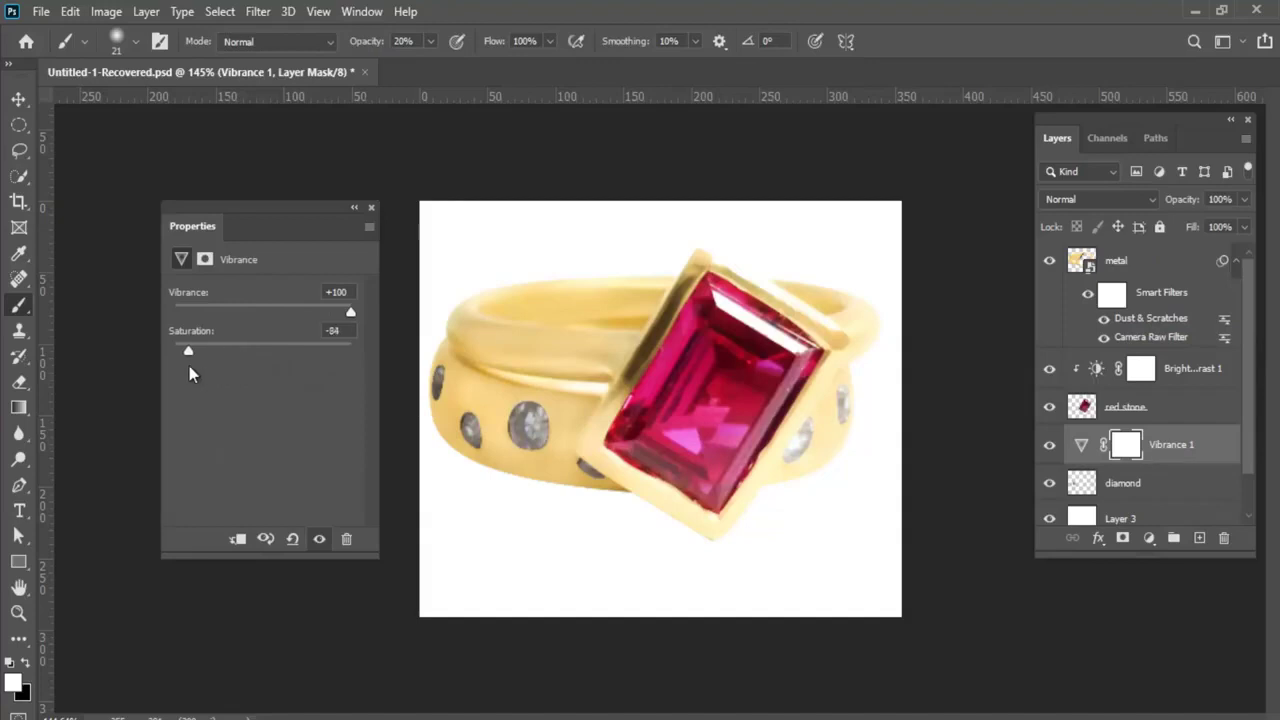
left_click(1090, 455, "alt")
Add a Brightness/Contrast adjustment set to Brightness 56 and Contrast 24
left_click(1149, 537)
left_click(1157, 251)
mouse_move(263, 347)
left_mouse_down()
mouse_move(287, 348)
mouse_move(256, 350)
mouse_move(282, 359)
left_mouse_up()
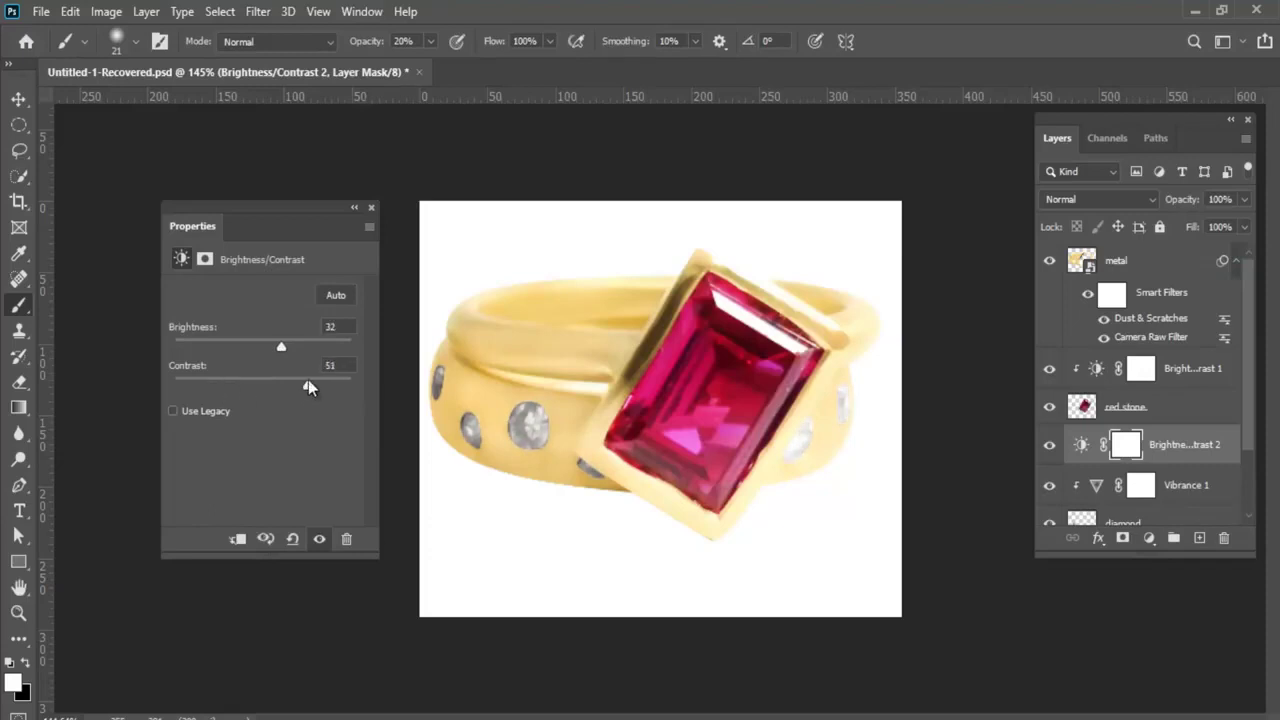
left_click_drag(313, 346, 302, 386)
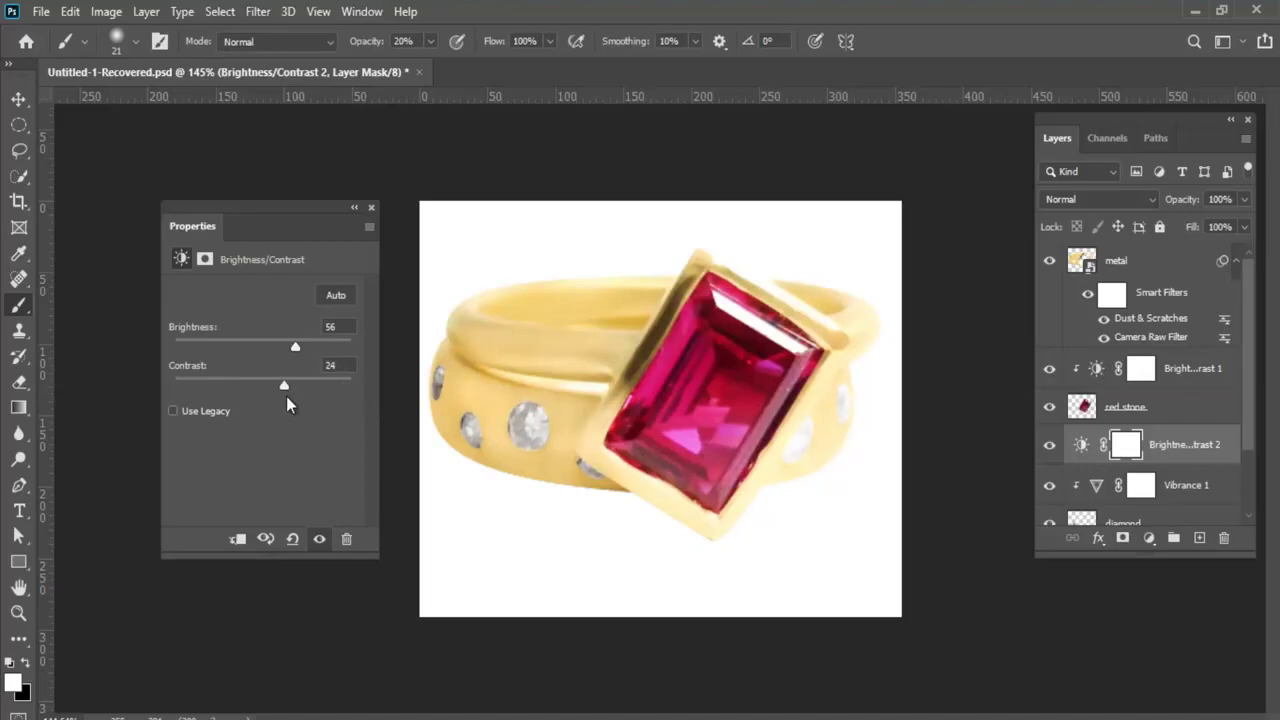
Clip Brightness/Contrast 2 to the diamond layer and zoom out to see the whole ring
left_click(1088, 453, "alt")
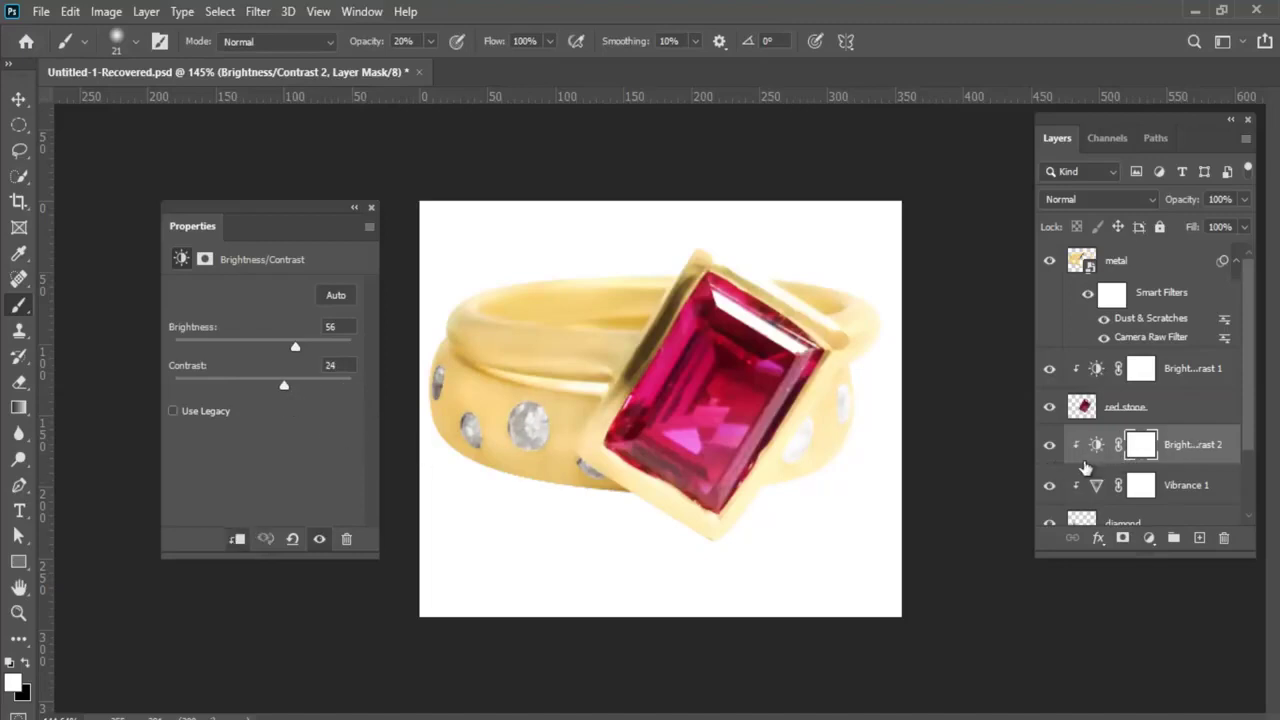
key("ctrl+minus")
mouse_move(655, 427)
left_mouse_down()
mouse_move(694, 380)
mouse_move(668, 393)
left_mouse_up()
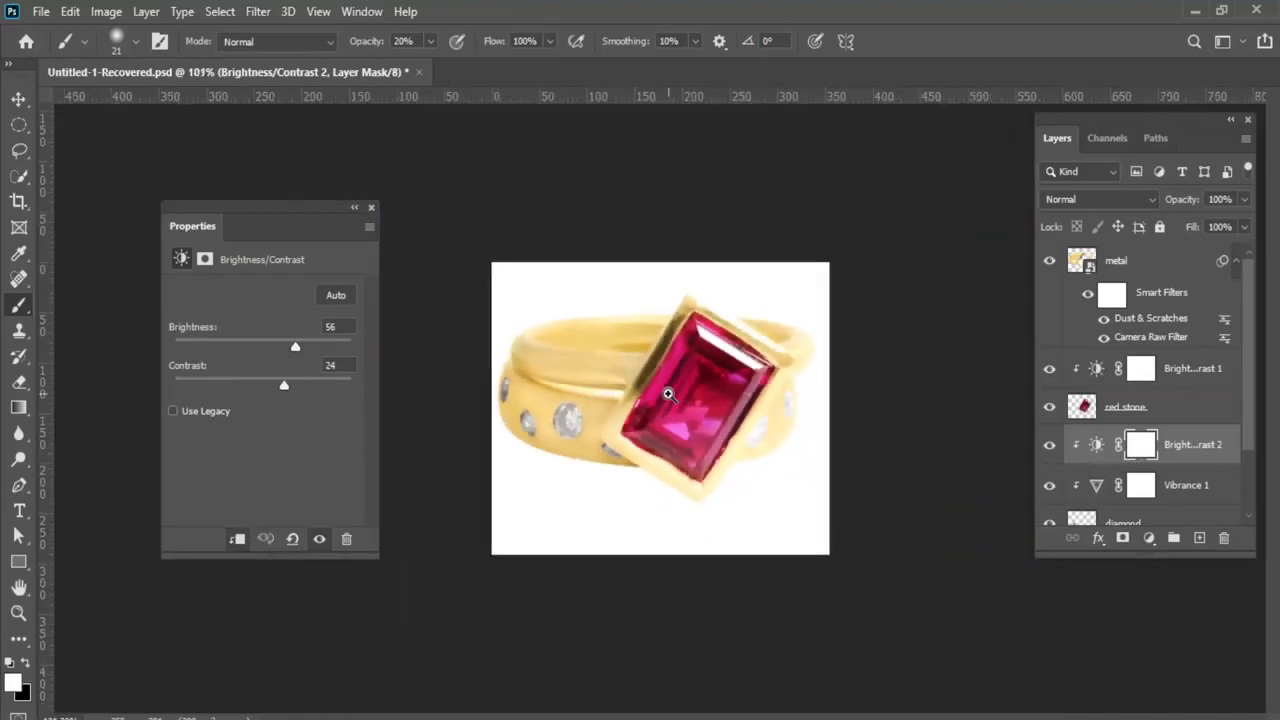
key("ctrl+plus")
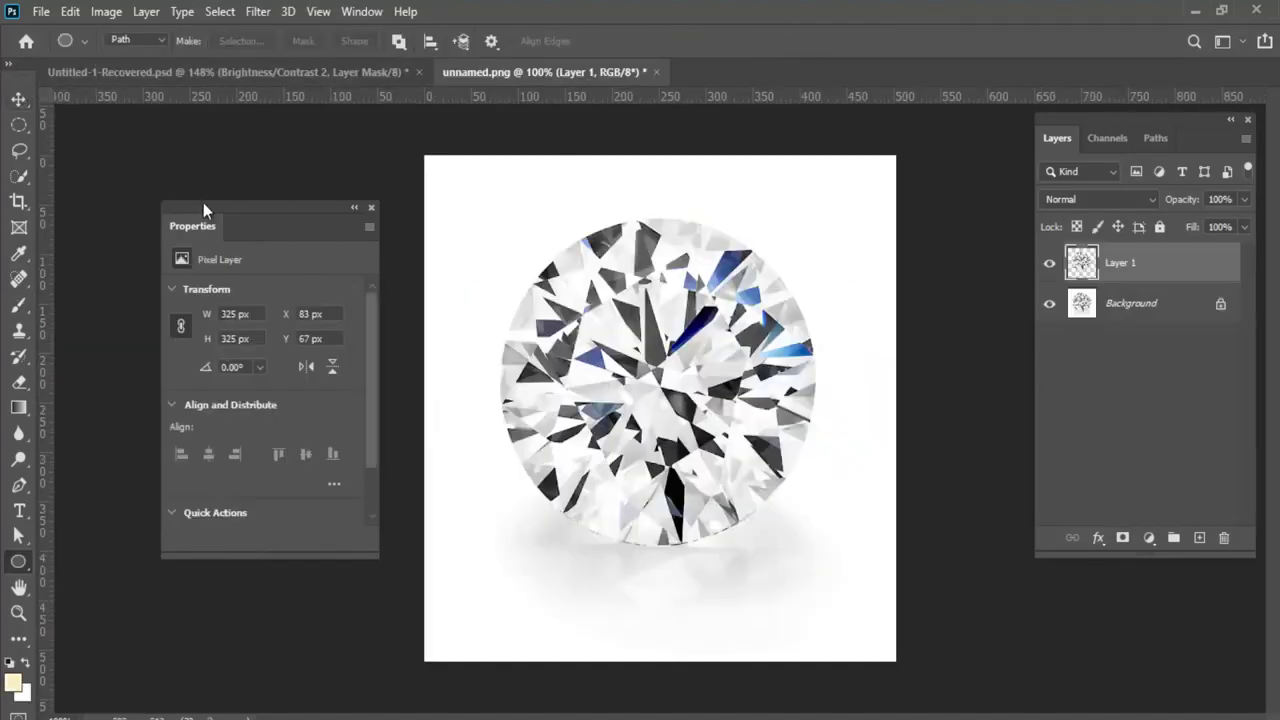
Drag the unnamed.png diamond picture into the ring document as Layer 4
key("v")
mouse_move(477, 329)
left_mouse_down()
mouse_move(705, 355)
mouse_move(912, 460)
left_mouse_up()
scroll(1117, 478, "down", 3)
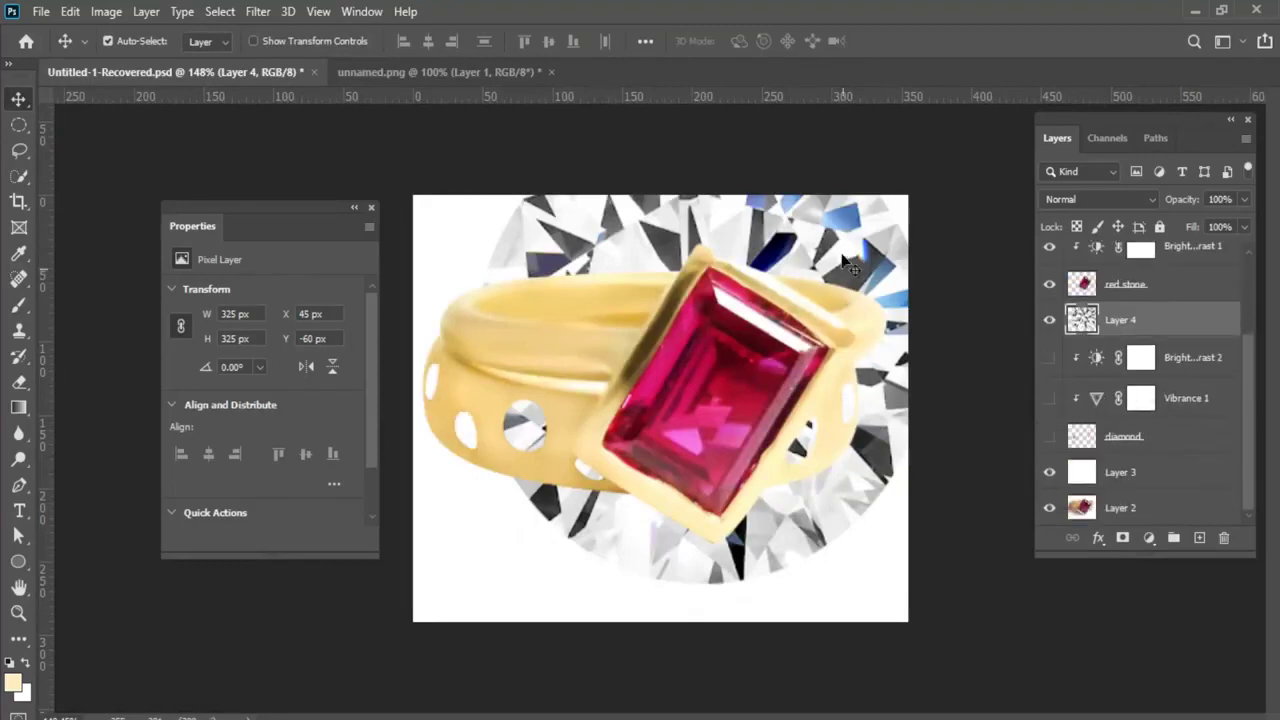
Shrink the pasted diamond and place it in a hole on the ring band
key("ctrl+t")
left_click_drag(929, 107, 776, 267)
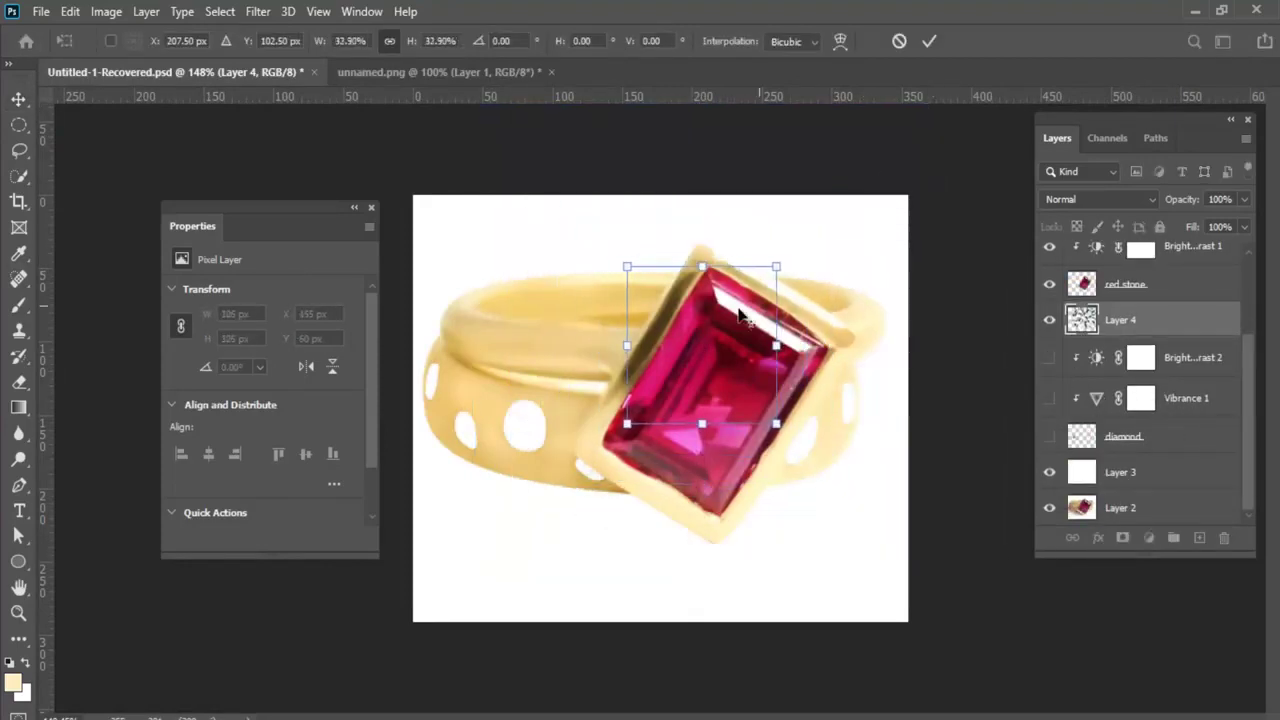
left_click_drag(740, 316, 539, 379)
mouse_move(600, 505)
left_mouse_down()
mouse_move(527, 430)
mouse_move(530, 441)
left_mouse_up()
key("Return")
scroll(530, 435, "up", 2)
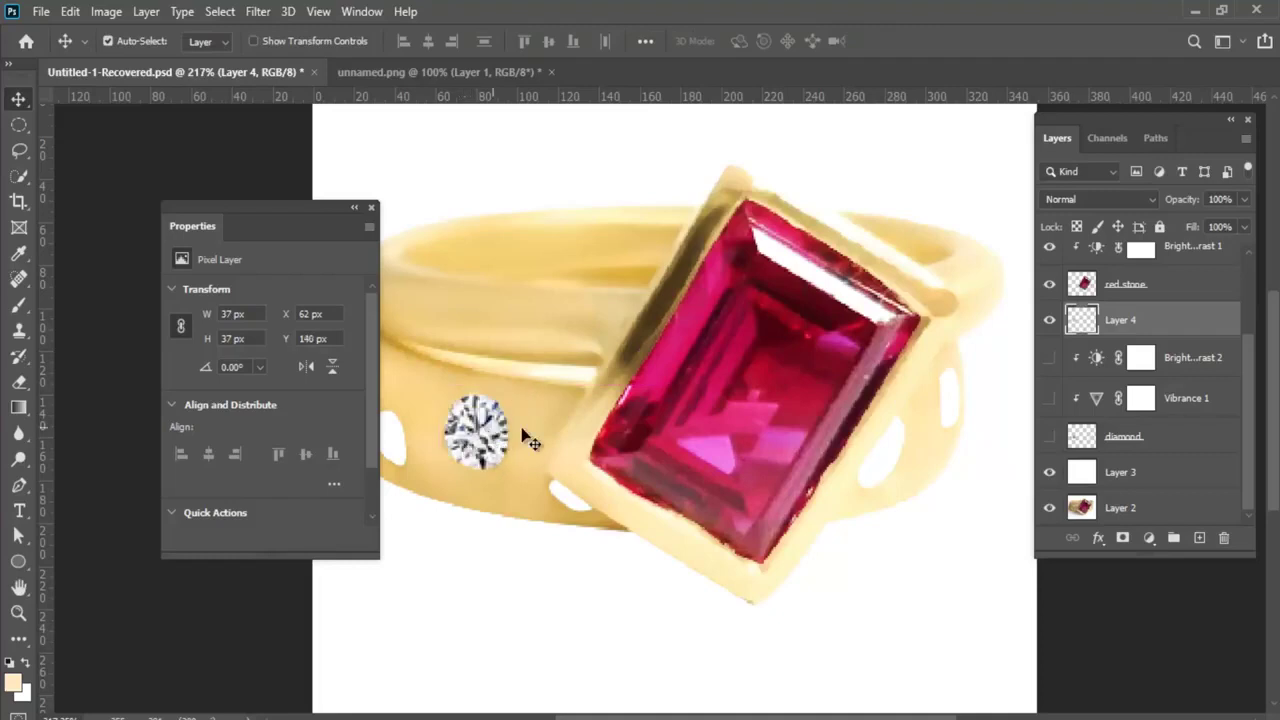
scroll(573, 488, "down", 2)
Duplicate the diamond further left, then scale and rotate the smaller copy
mouse_move(573, 488)
left_mouse_down()
mouse_move(513, 484)
mouse_move(475, 456)
mouse_move(433, 462)
mouse_move(462, 438)
mouse_move(435, 378)
mouse_move(445, 390)
mouse_move(459, 348)
mouse_move(434, 407)
mouse_move(424, 401)
left_mouse_up()
key("ctrl+t")
key("Return")
key("ctrl+t")
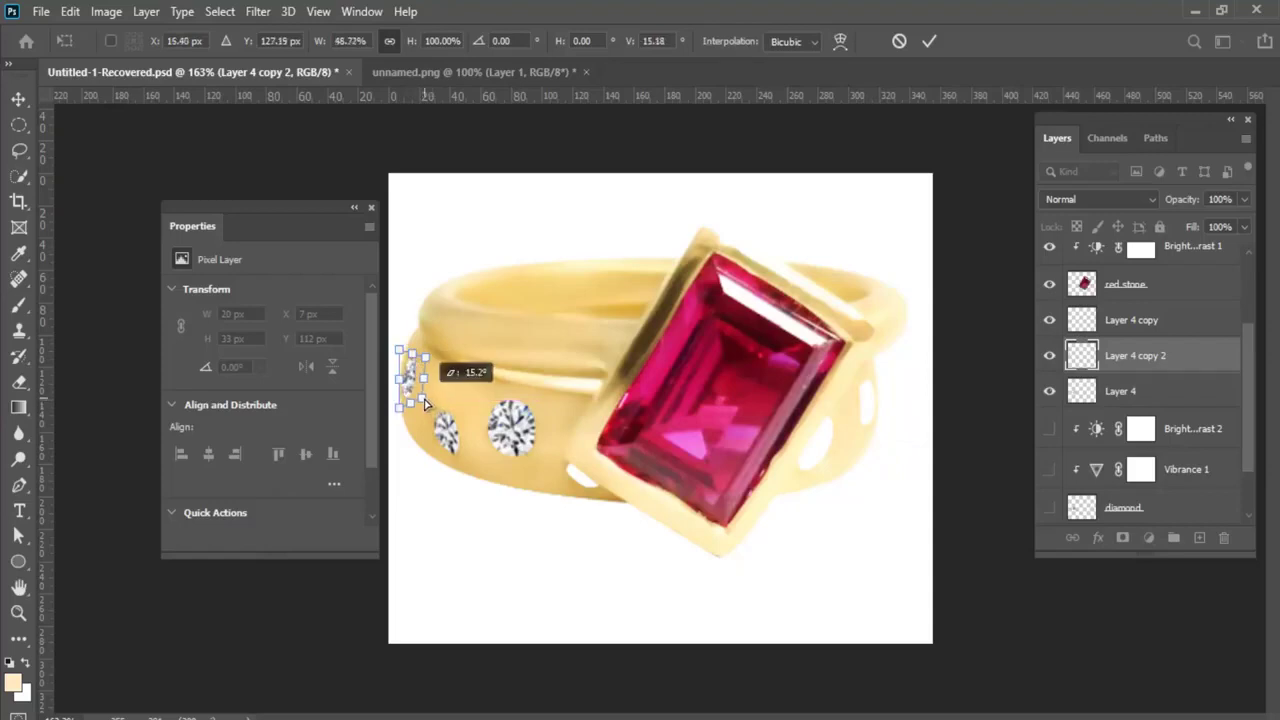
key("Return")
Duplicate the original diamond onto the ring's right side and narrow and tilt it
left_click(508, 440)
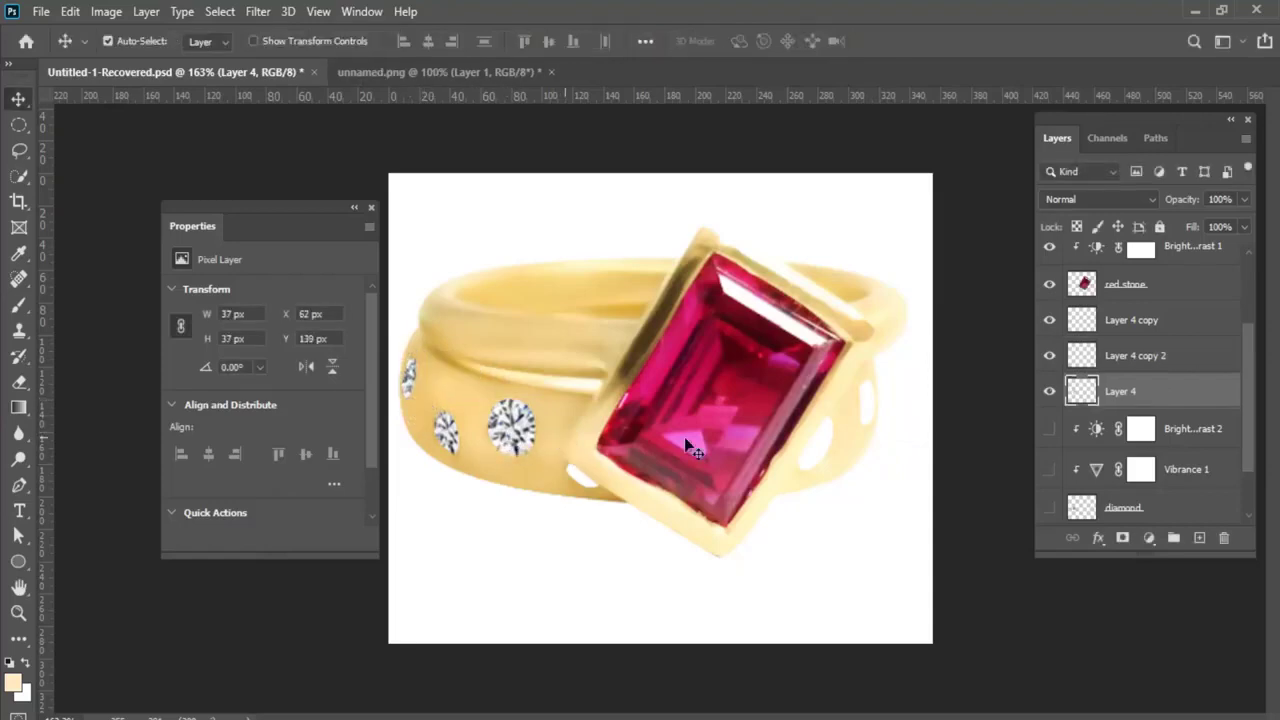
scroll(605, 485, "down", 2)
left_click_drag(553, 425, 790, 434, "alt")
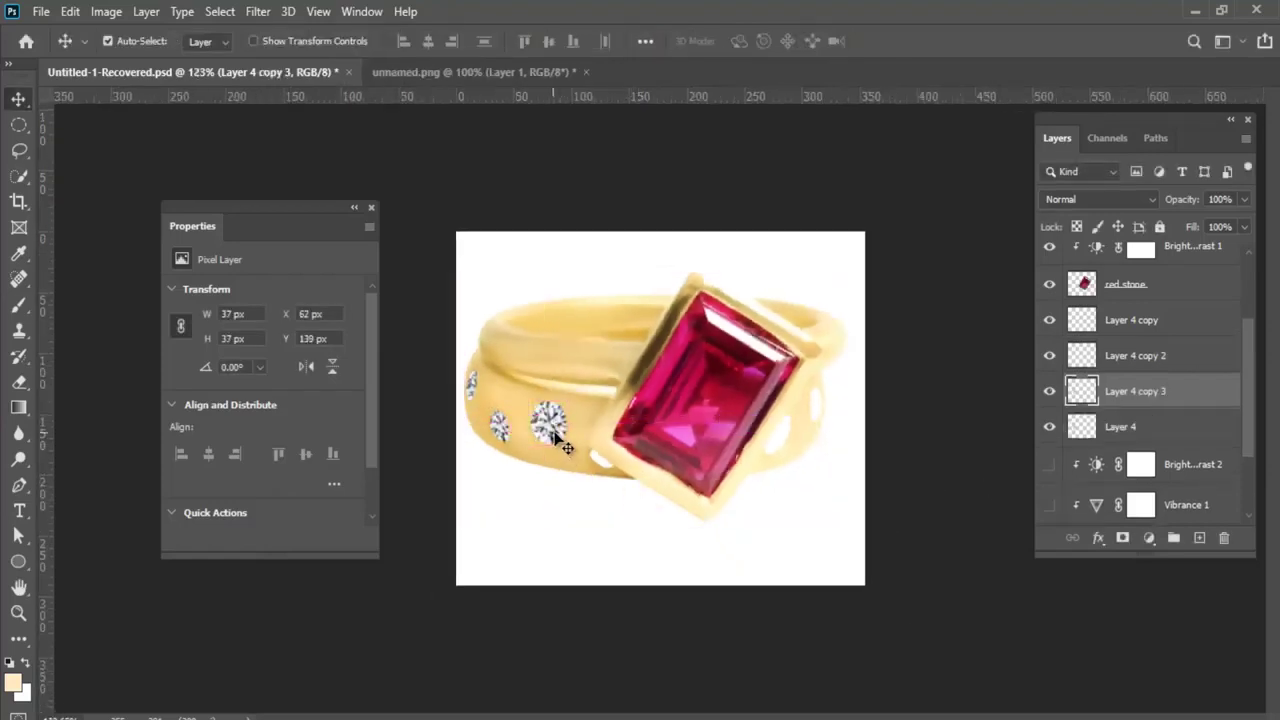
scroll(815, 465, "up", 2)
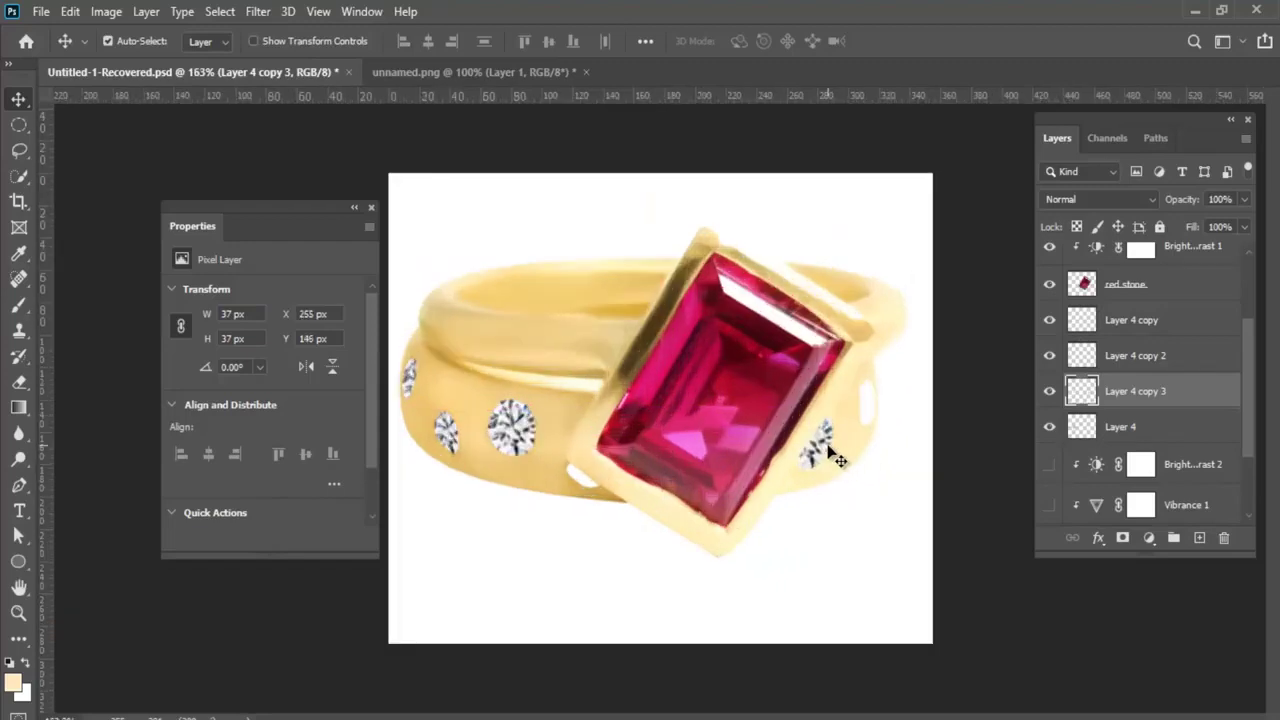
key("ctrl+t")
left_click_drag(779, 440, 800, 422)
key("Return")
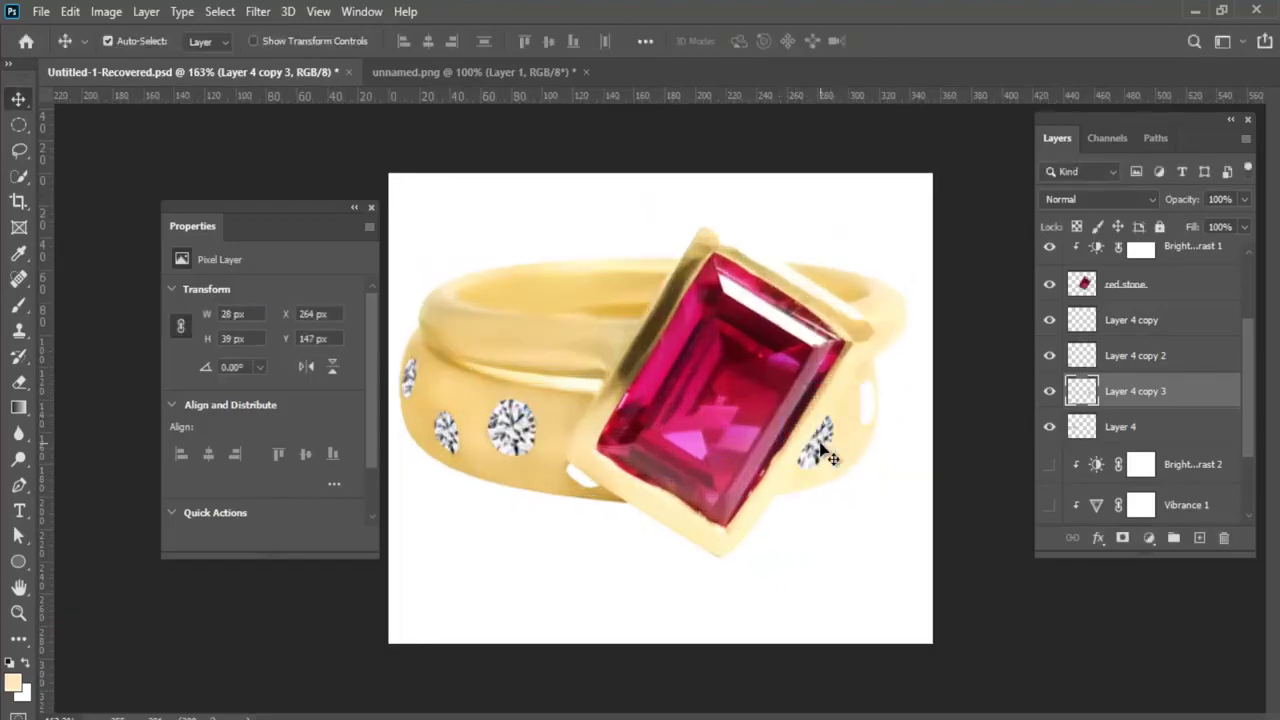
Move the large left diamond to the right side and skew it to follow the band
mouse_move(510, 428)
left_mouse_down()
mouse_move(773, 392)
mouse_move(922, 420)
left_mouse_up()
scroll(920, 425, "up", 3)
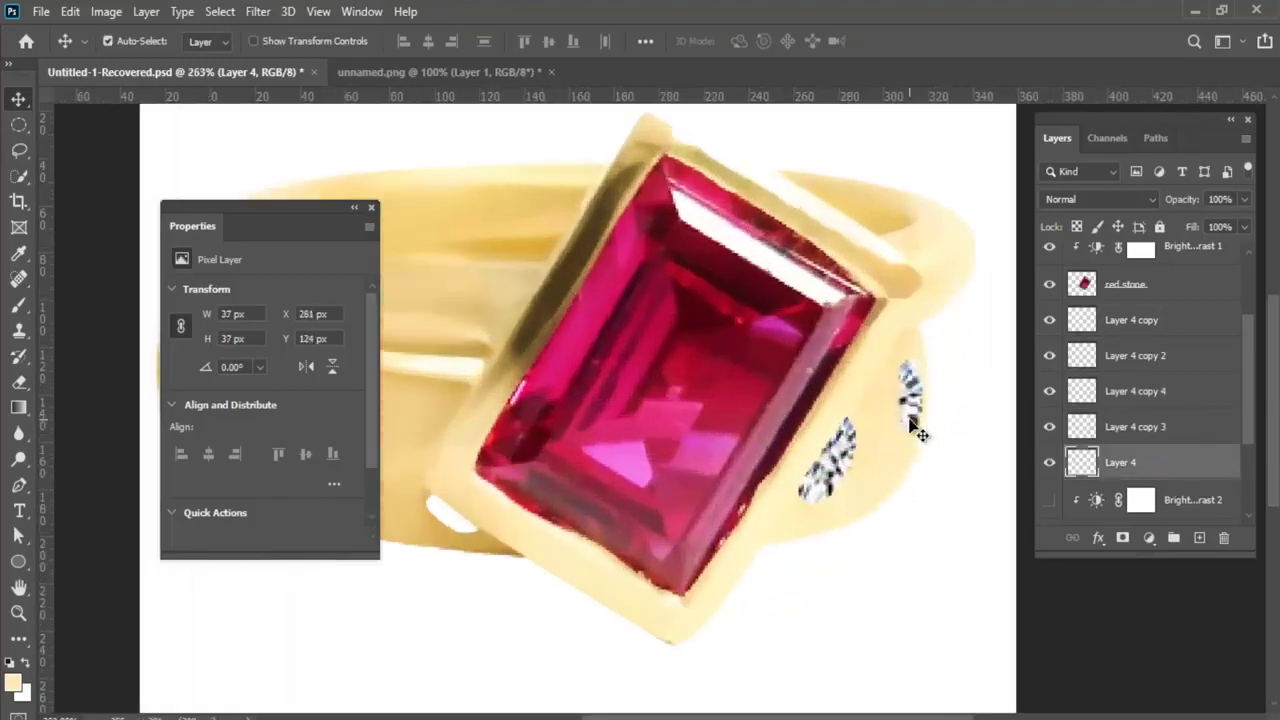
key("ctrl+t")
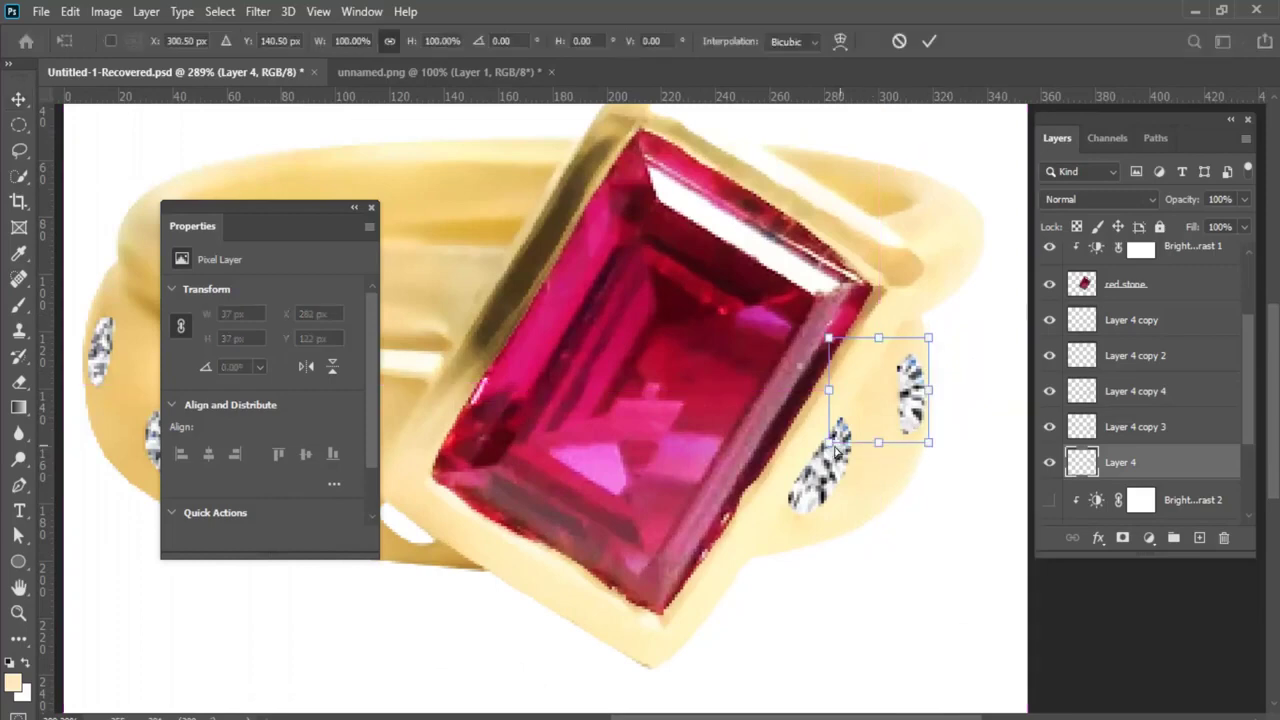
mouse_move(872, 338)
left_mouse_down()
mouse_move(829, 341)
mouse_move(885, 348)
left_mouse_up()
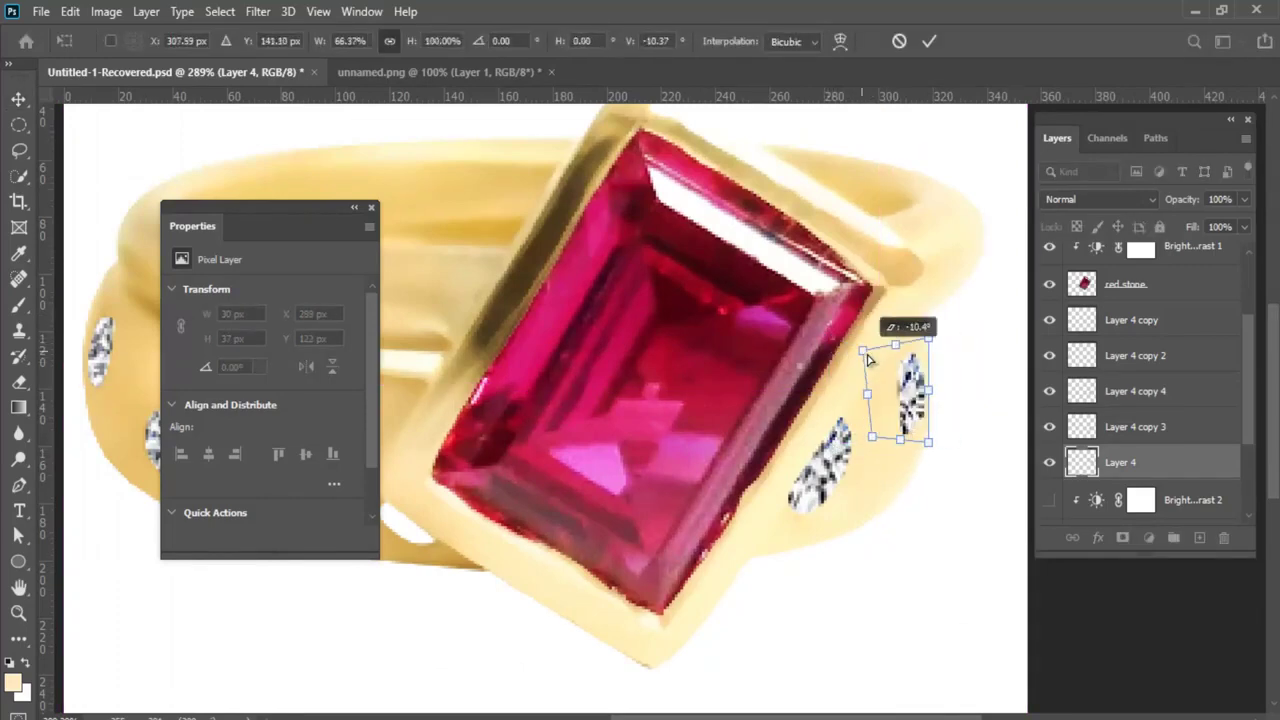
left_click_drag(881, 447, 896, 440)
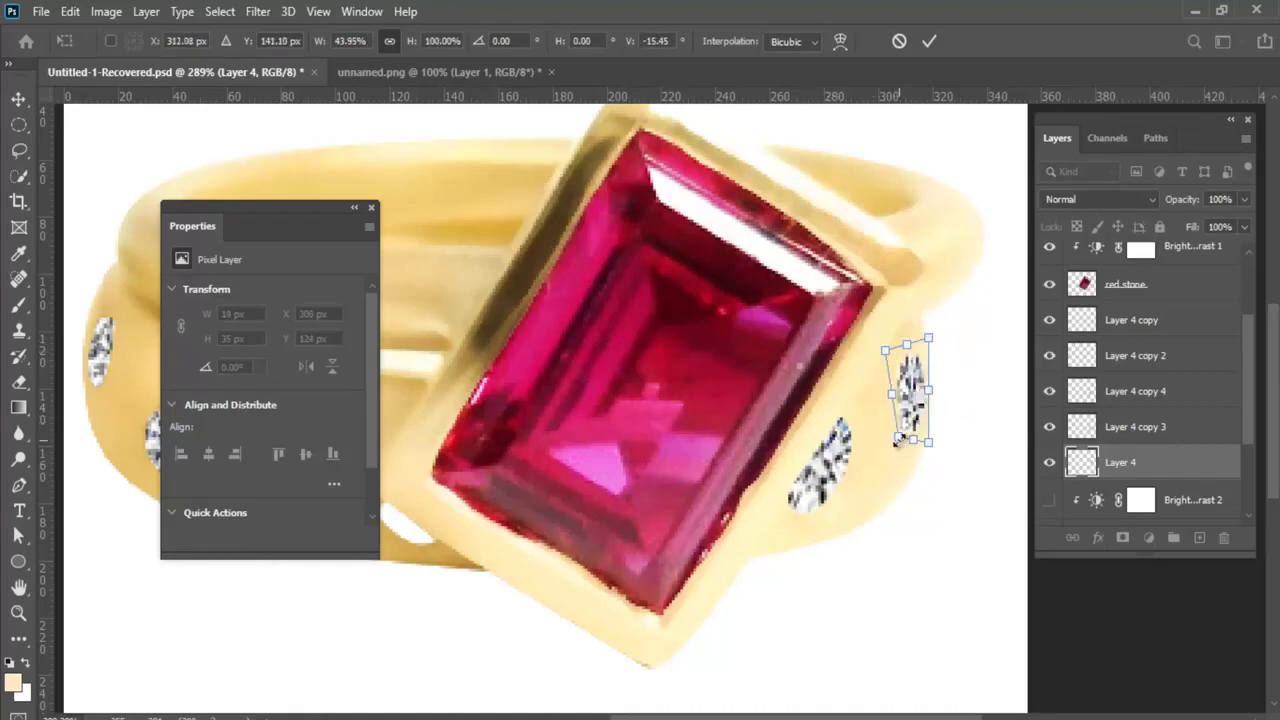
key("Return")
Bring a full-size diamond from unnamed.png into the ring document as Layer 5
scroll(905, 450, "down", 1)
scroll(915, 455, "up", 2)
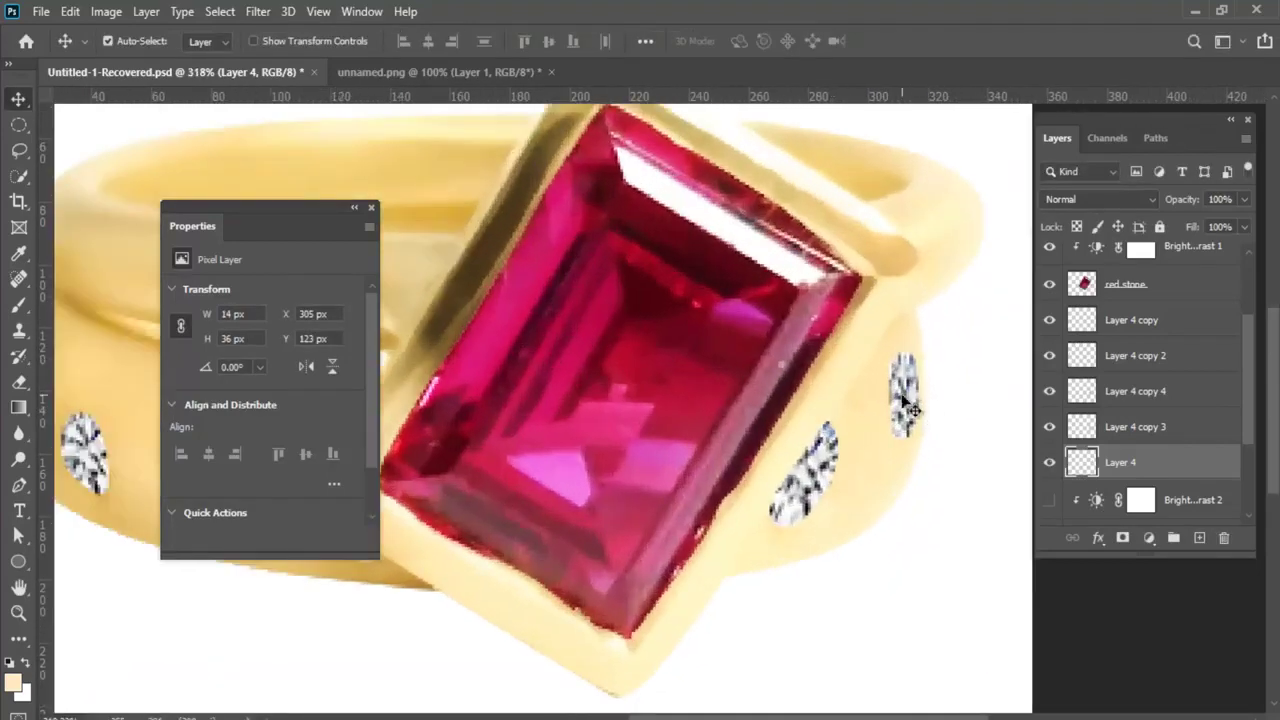
scroll(925, 462, "down", 2)
scroll(940, 445, "down", 1)
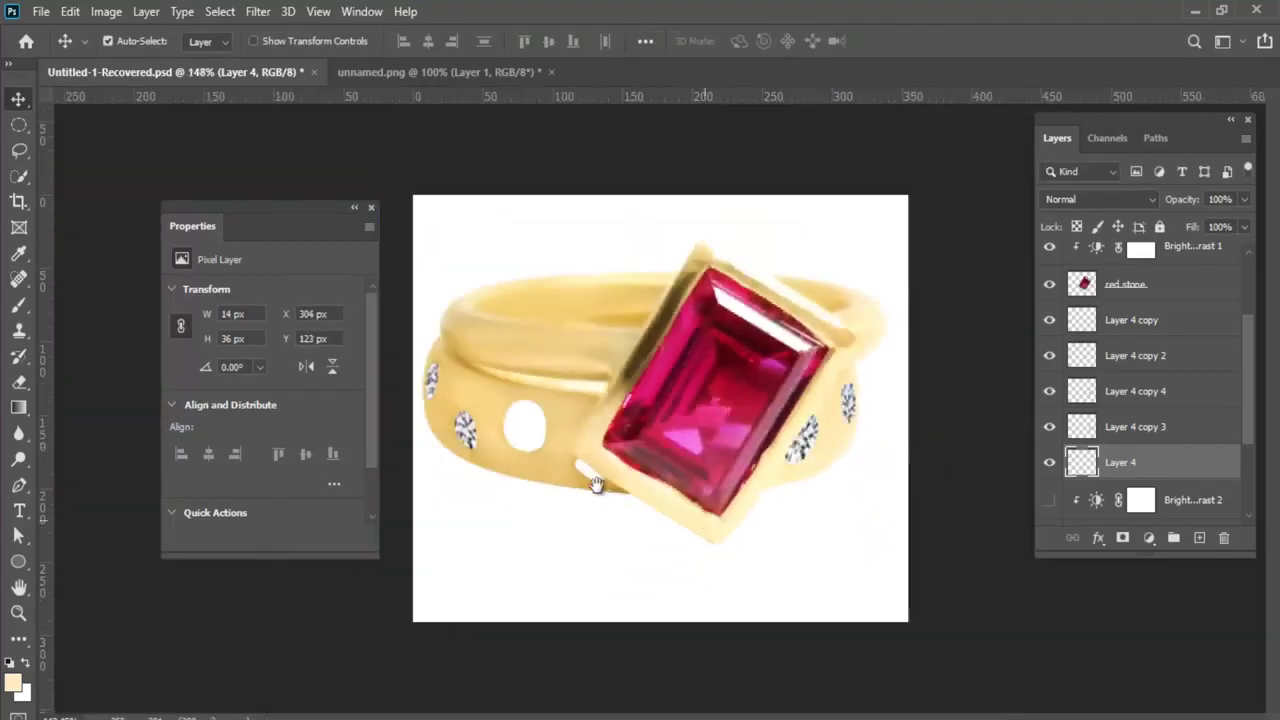
scroll(895, 470, "up", 1)
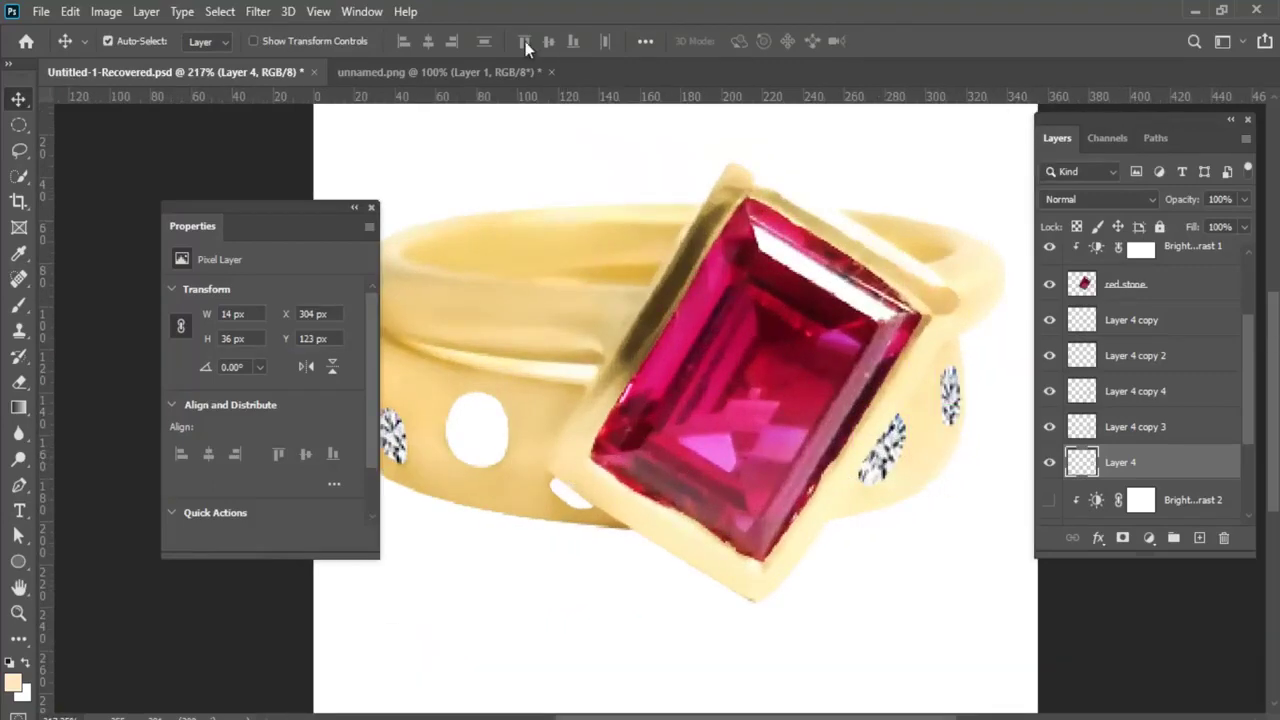
left_click(440, 72)
mouse_move(837, 414)
left_mouse_down()
mouse_move(270, 49)
mouse_move(638, 354)
left_mouse_up()
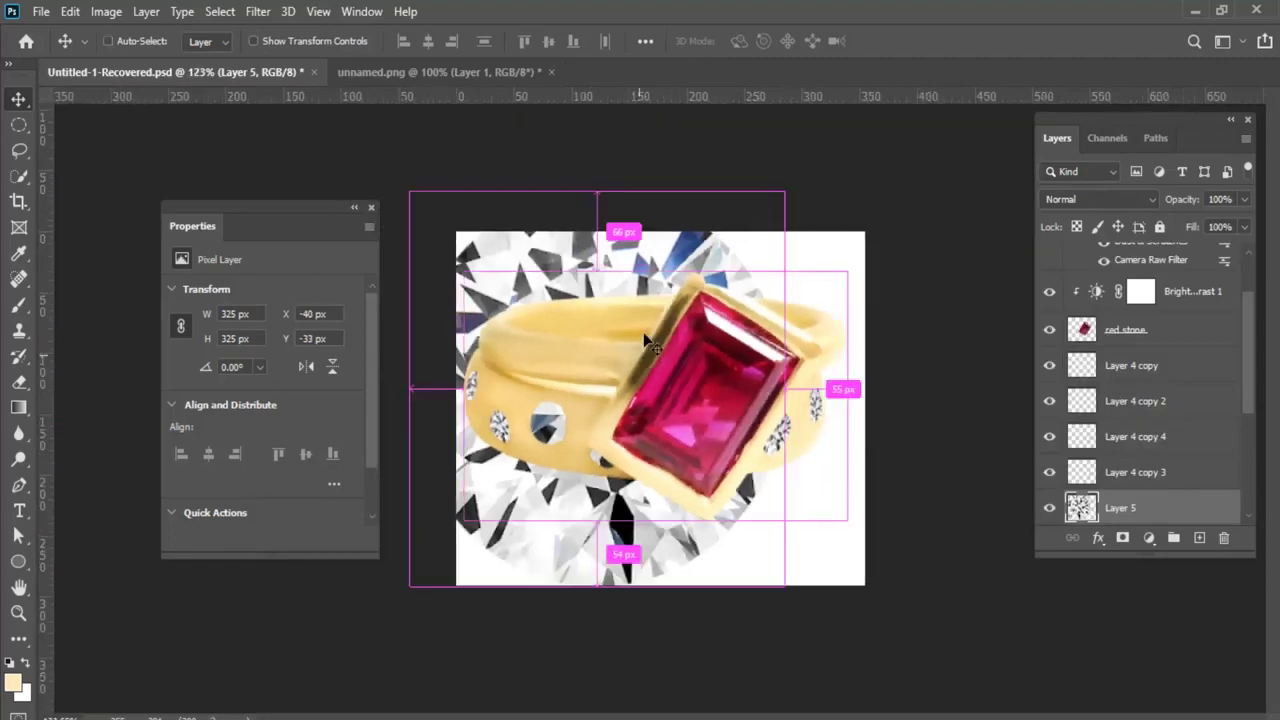
Shrink Layer 5 to stone size in the empty hole and duplicate it
key("ctrl+t")
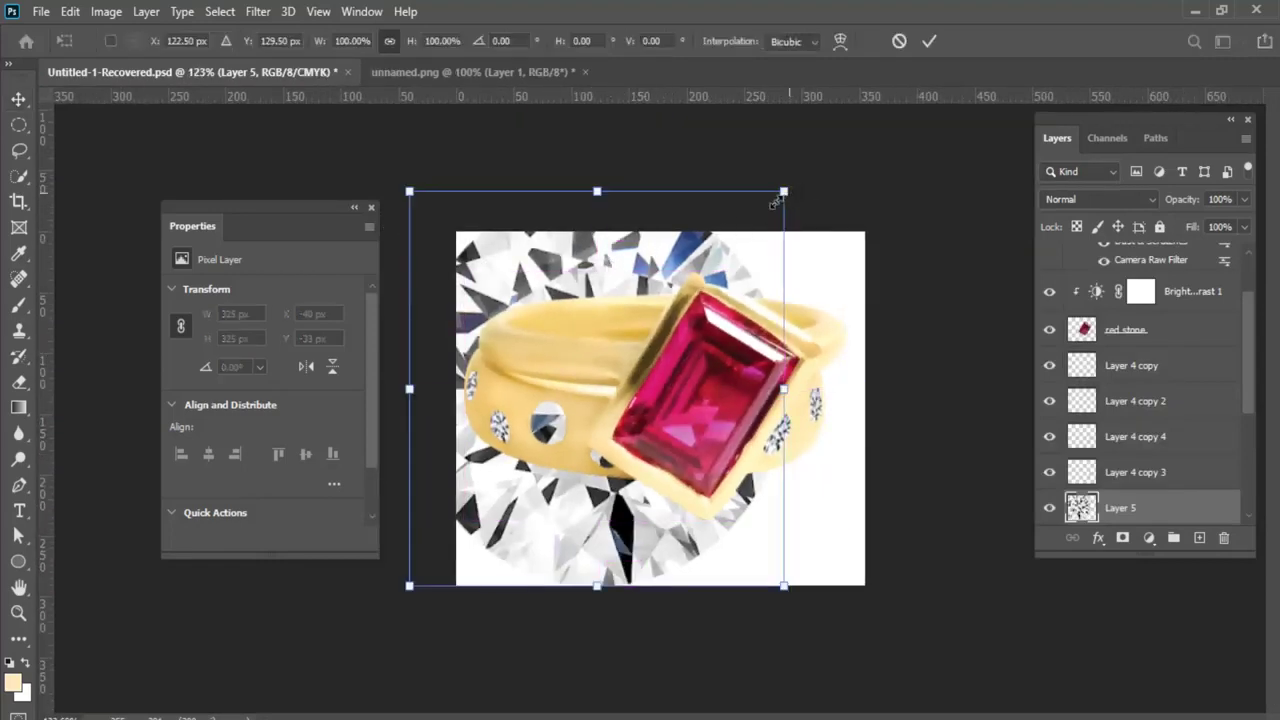
mouse_move(776, 203)
left_mouse_down()
mouse_move(572, 408)
mouse_move(576, 427)
left_mouse_up()
key("Return")
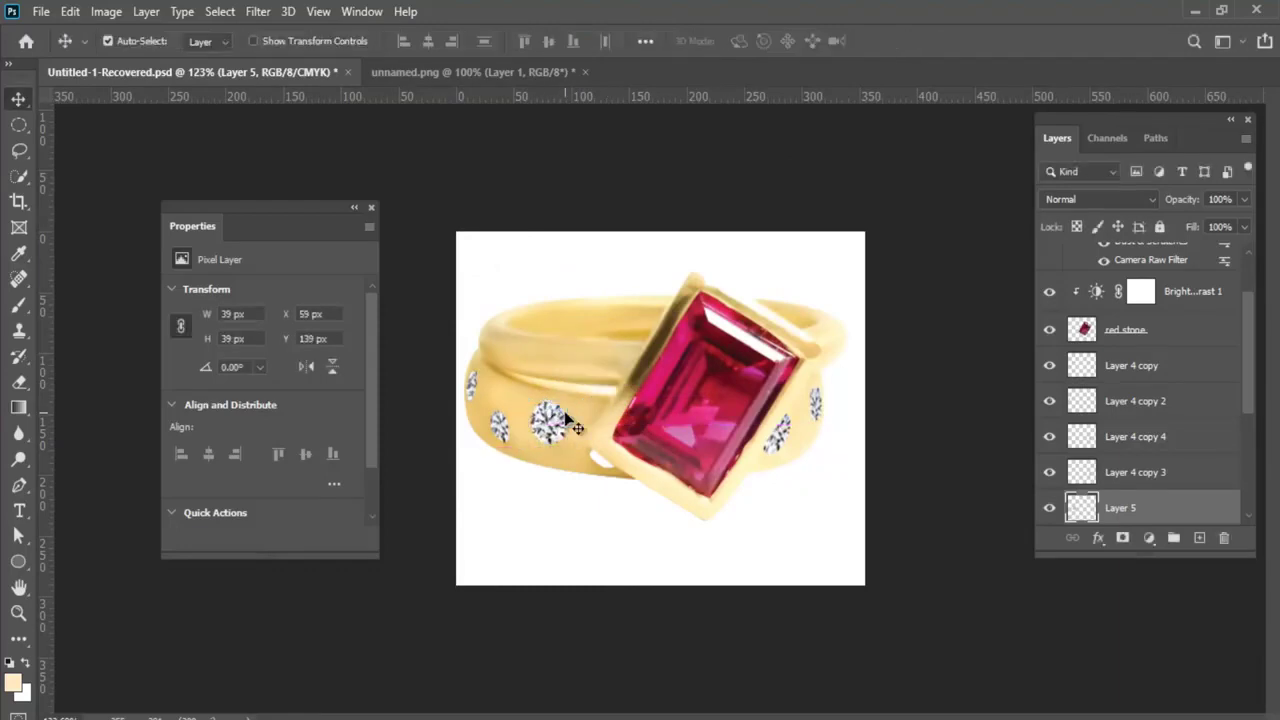
scroll(576, 427, "up", 3)
mouse_move(503, 455)
left_mouse_down()
mouse_move(460, 445)
mouse_move(586, 470)
mouse_move(590, 503)
left_mouse_up()
key("ctrl+0")
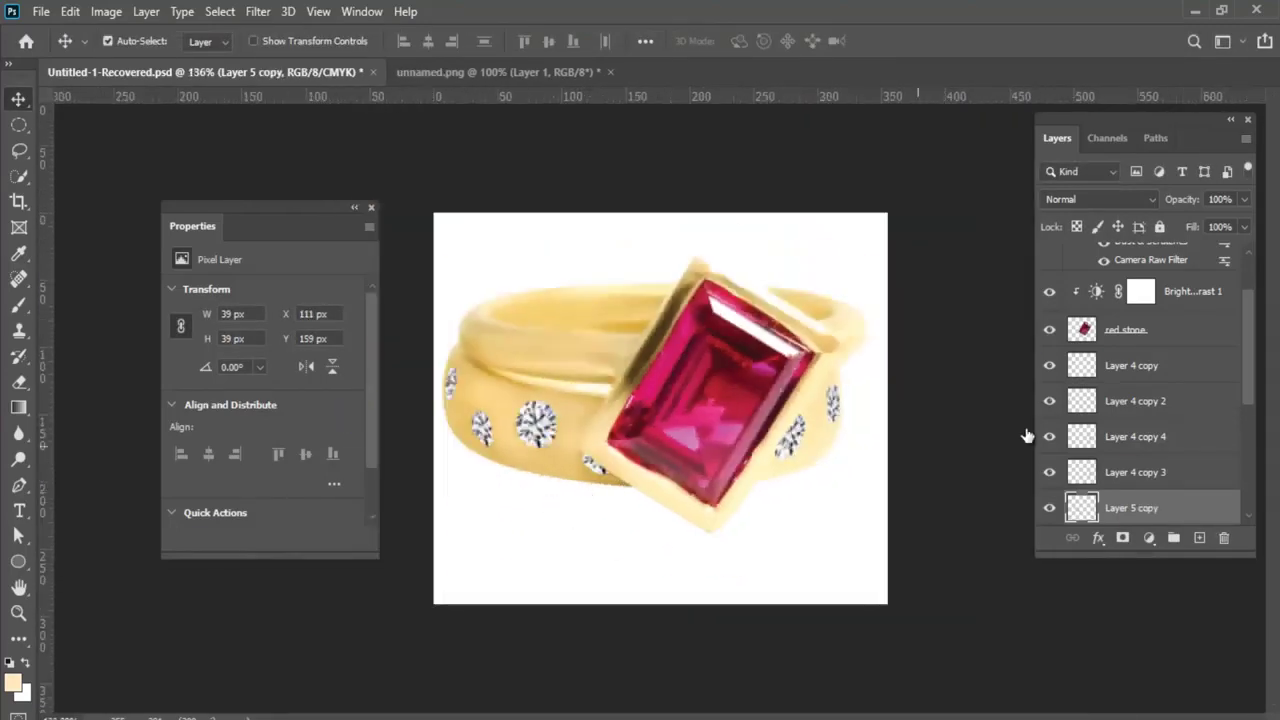
Group all pasted diamond layers into Group 1
left_click(1155, 370)
left_click(1165, 510, "shift")
left_click_drag(1177, 511, 1173, 537)
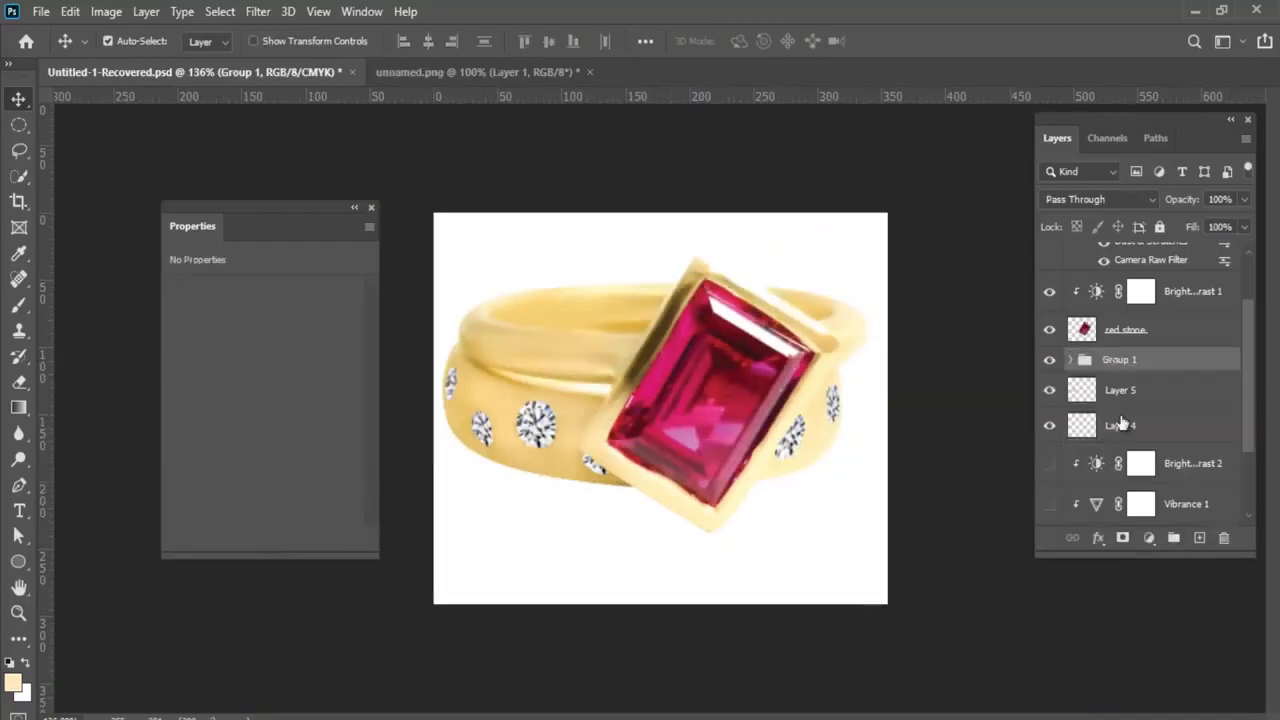
left_click(1050, 359)
left_click(1050, 359)
left_click_drag(1120, 425, 1049, 365)
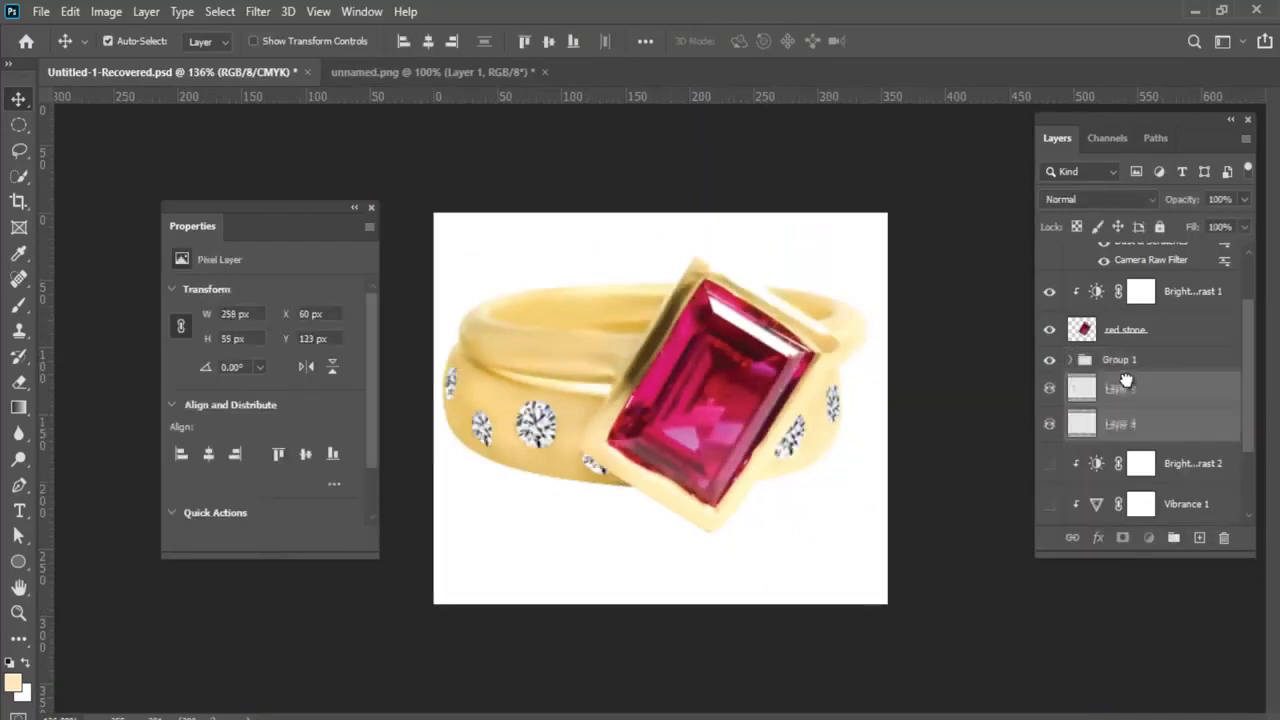
left_click(1050, 359)
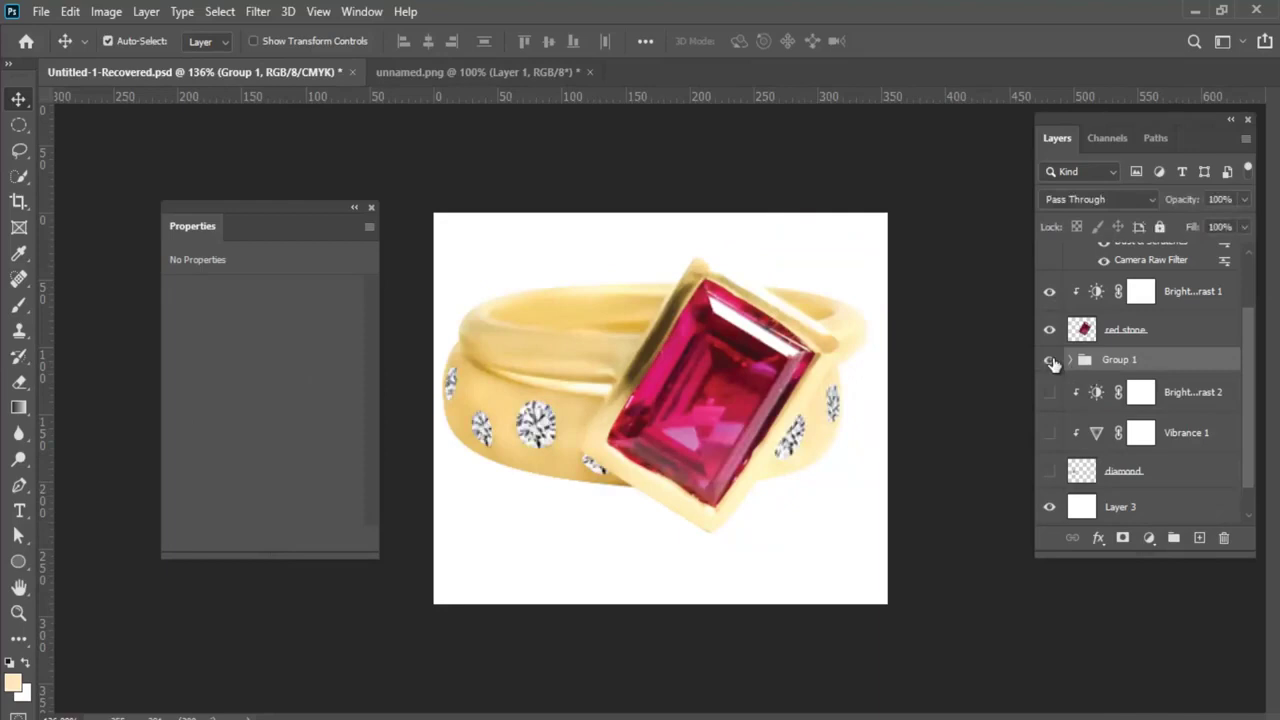
Group the old diamond layer and its adjustments into Group 2
left_click(1160, 395)
left_click(1143, 471, "shift")
left_click_drag(1143, 471, 1173, 537)
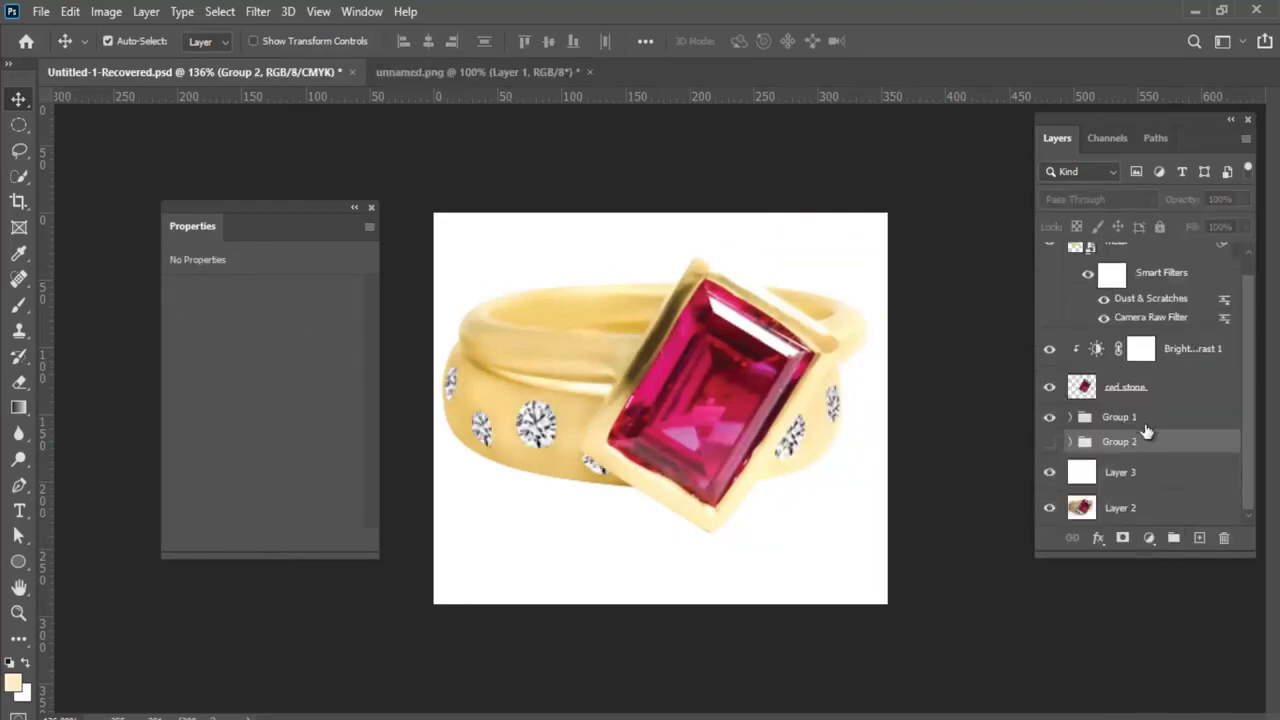
Add a Brightness/Contrast adjustment clipped to Group 1 at Brightness 40, Contrast -15
left_click(1120, 416)
left_click(1149, 537)
left_click(1185, 254)
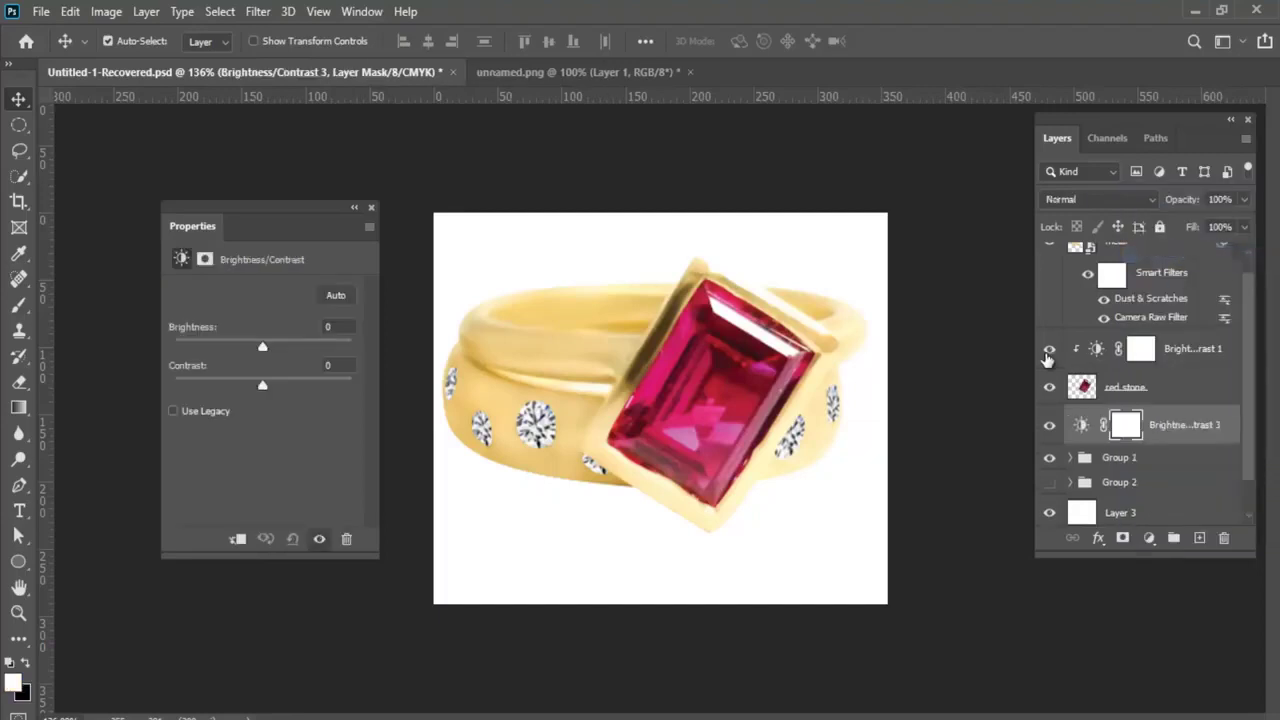
left_click(1078, 441, "alt")
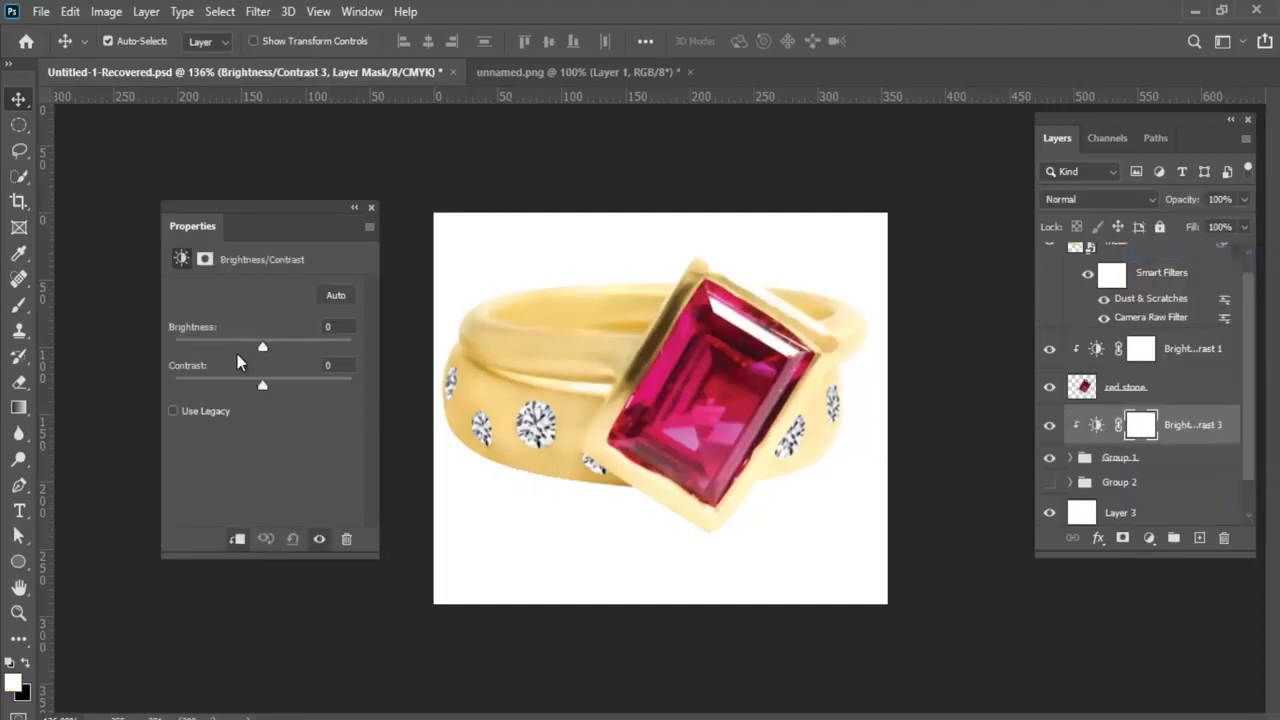
left_click_drag(262, 346, 301, 349)
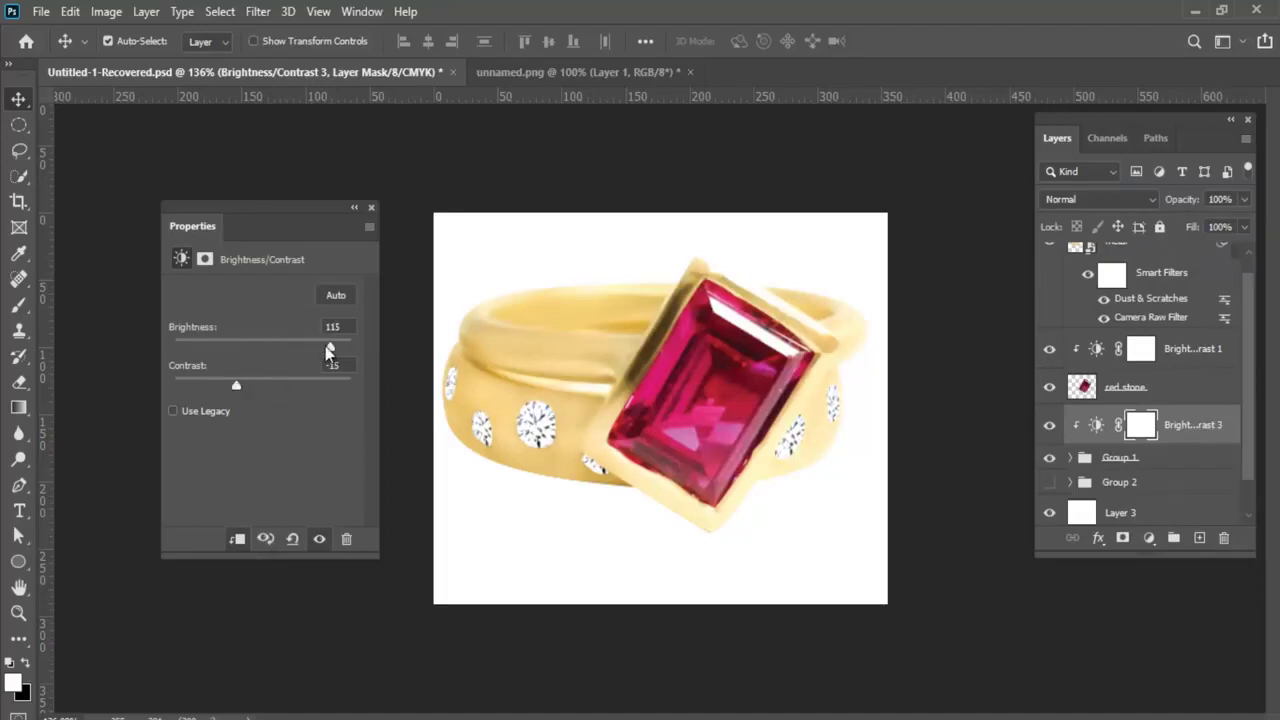
left_click_drag(329, 348, 280, 349)
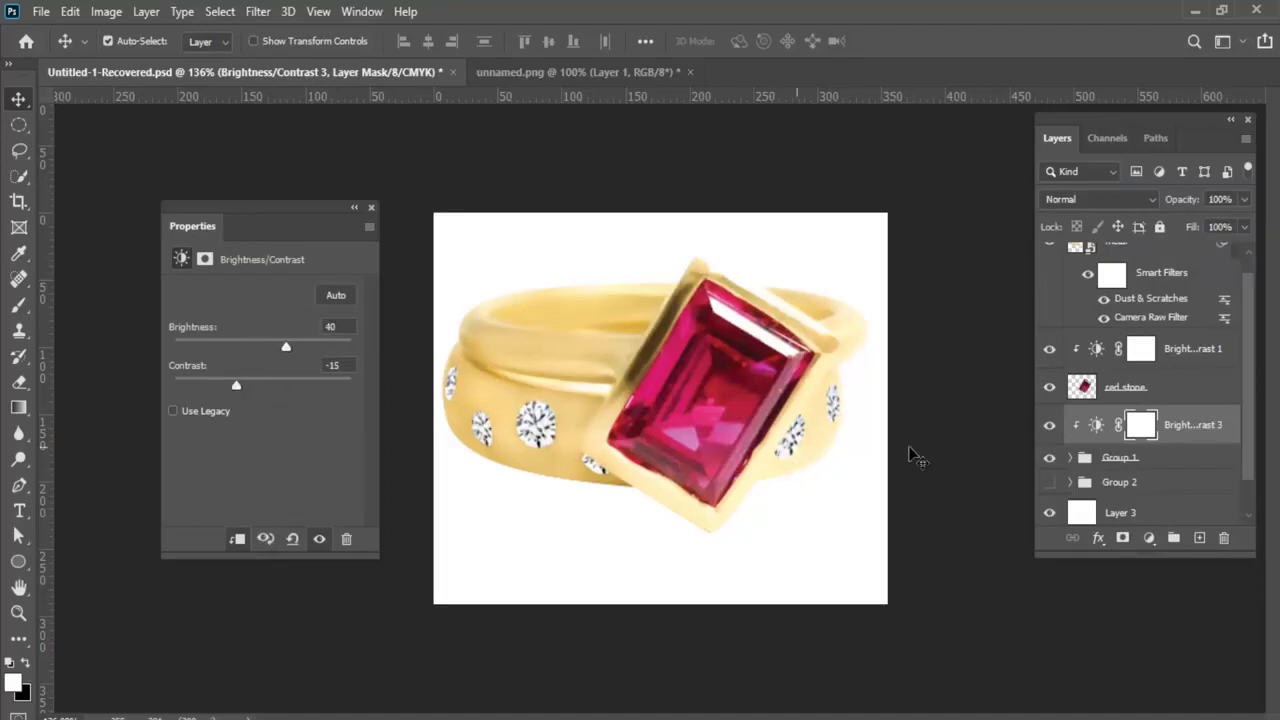
Show only the original photo layer, Layer 2, for comparison
scroll(838, 450, "down", 1)
scroll(1140, 450, "down", 2)
left_click(1050, 509, "alt")
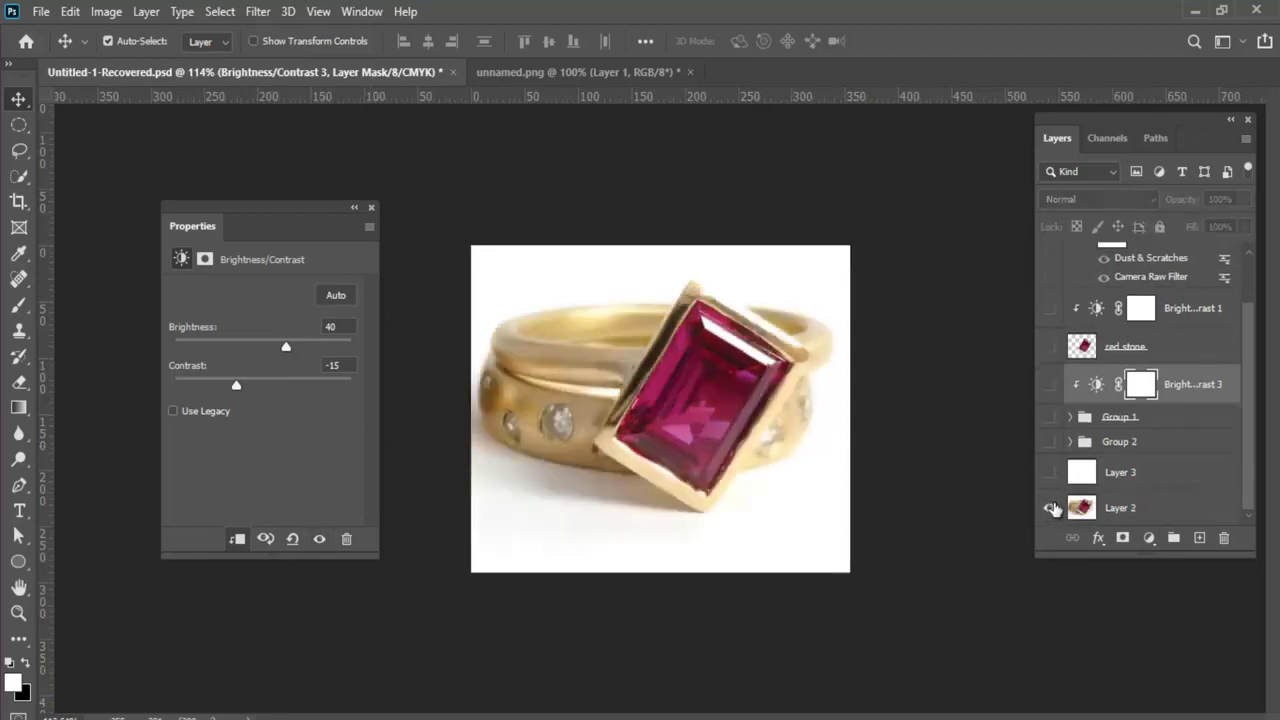
Toggle between the original photo and the edited ring, ending with all layers visible
left_click(1050, 509, "alt")
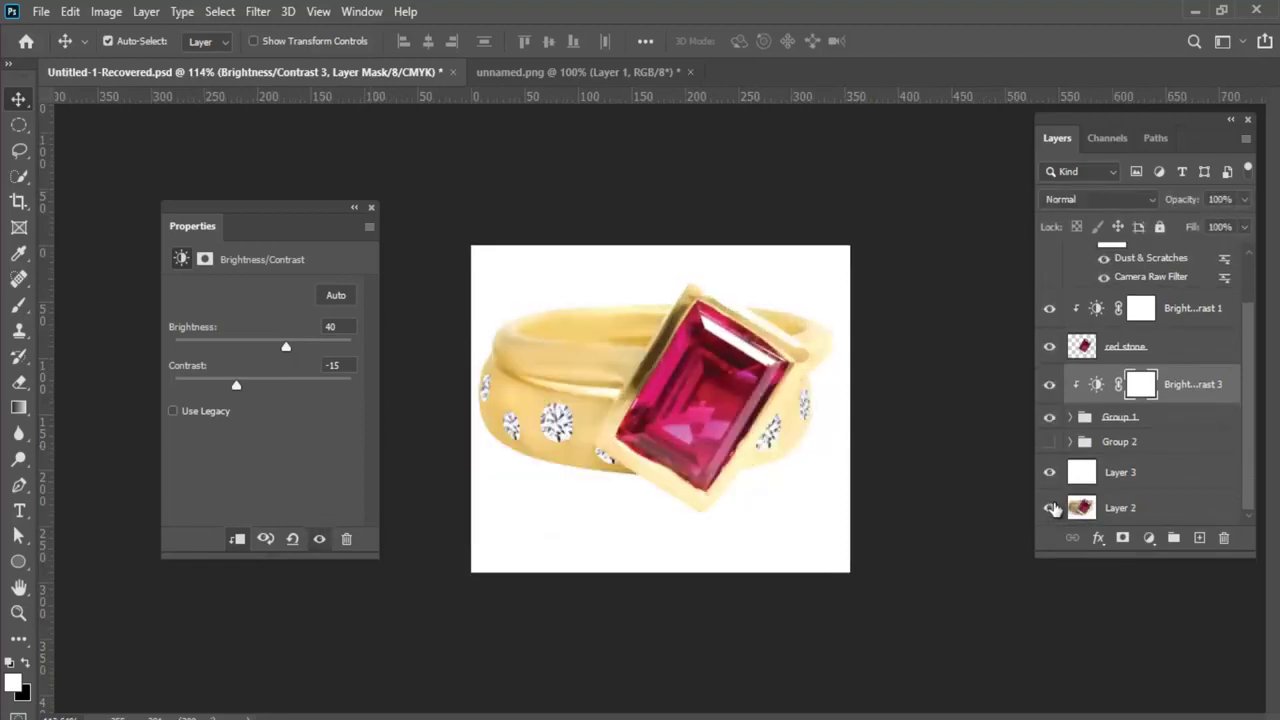
left_click(1050, 509, "alt")
left_click(1050, 509, "alt")
left_click(1050, 509, "alt")
left_click(1050, 509, "alt")
left_click(1050, 509, "alt")
left_click(1050, 509, "alt")
left_click(1050, 509, "alt")
left_click(1050, 509, "alt")
left_click(1050, 509, "alt")
left_click(1050, 509, "alt")
left_click(1050, 509, "alt")
left_click(1050, 509, "alt")
left_click(1050, 509, "alt")
left_click(1050, 509, "alt")
left_click(1050, 509, "alt")
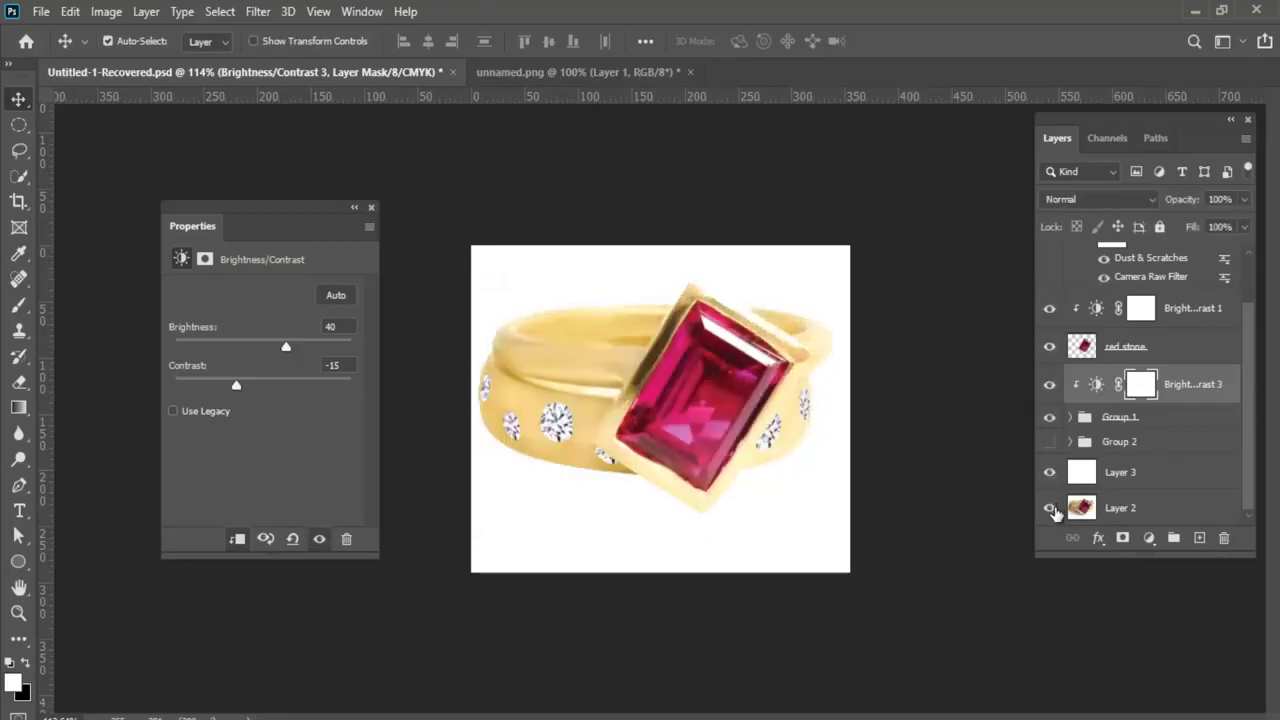